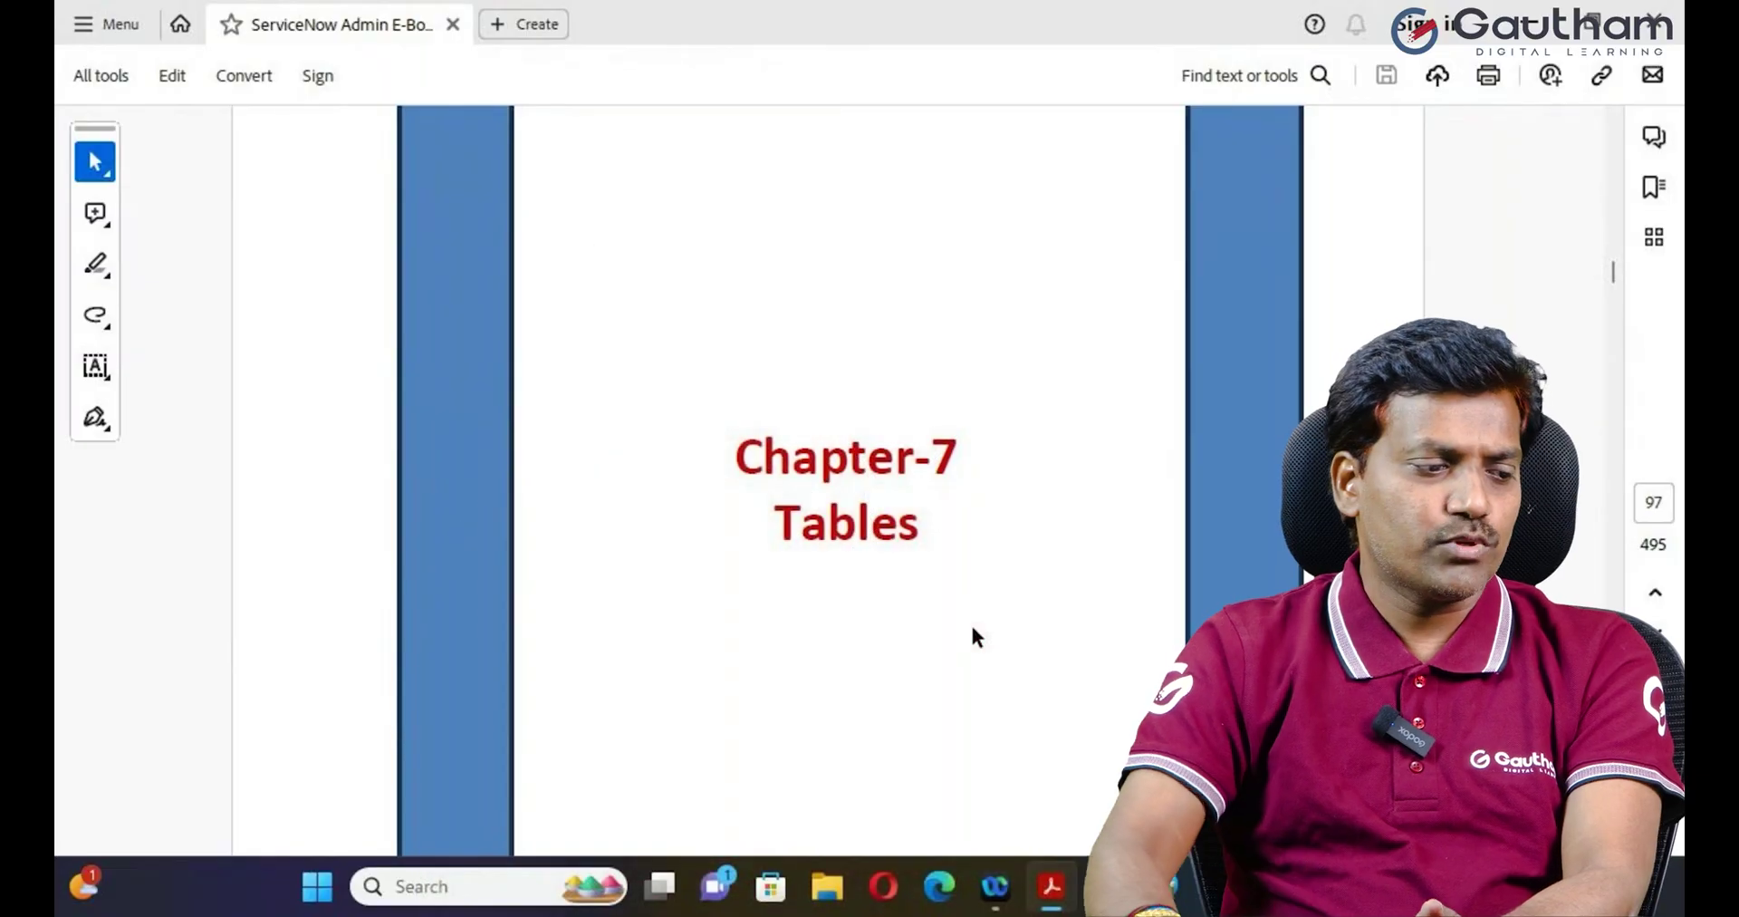
# Step: Examine the "What is a Table" definition and the Database Table Overview in Chapter 7, marking the key phrases
pyautogui.scroll(-10, 917, 590)
pyautogui.scroll(-5, 1002, 532)
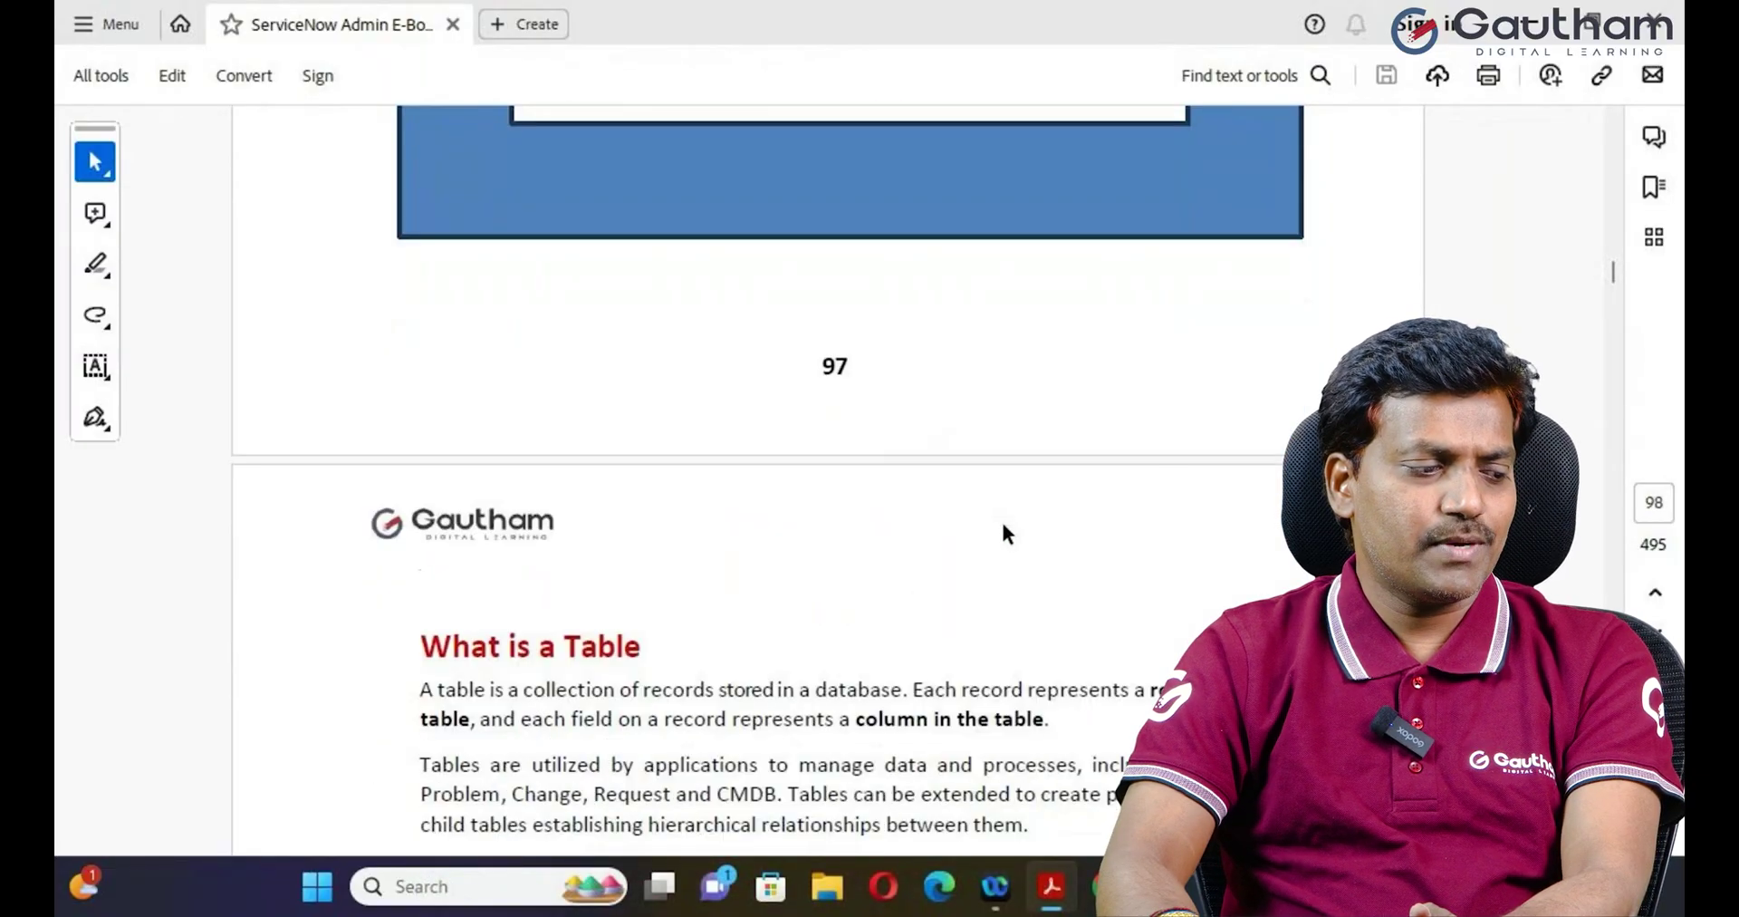
pyautogui.moveTo(420, 507); pyautogui.dragTo(439, 507)
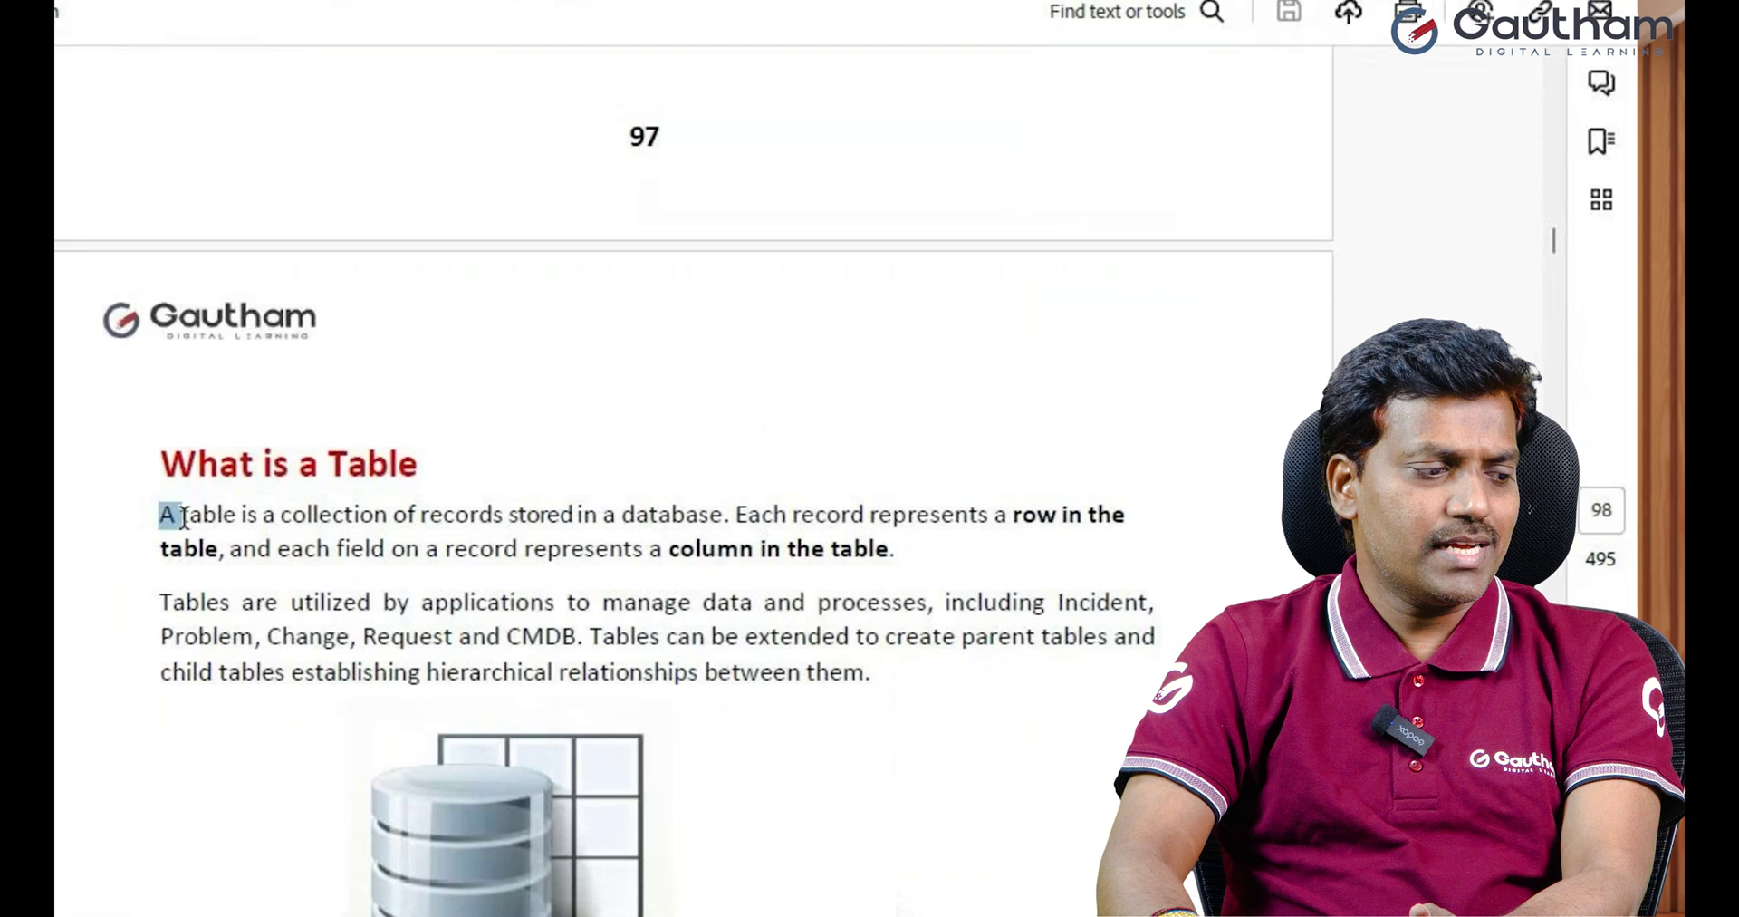
pyautogui.moveTo(184, 518); pyautogui.dragTo(696, 529)
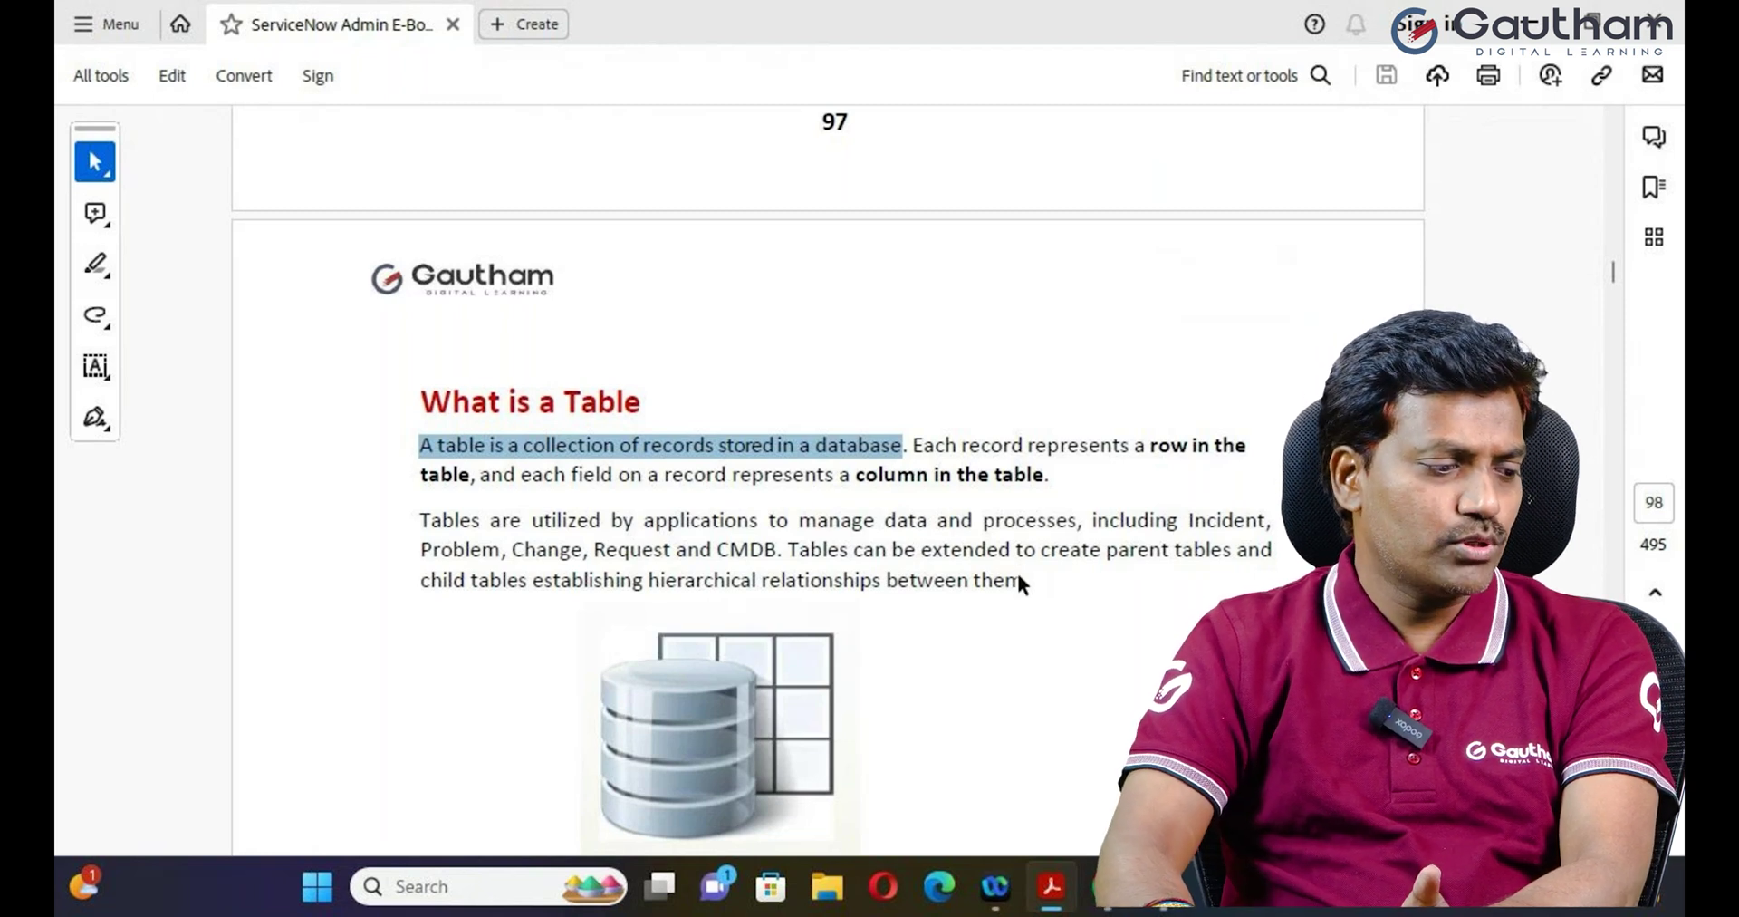
pyautogui.scroll(-4, 1016, 571)
pyautogui.scroll(-3, 1005, 573)
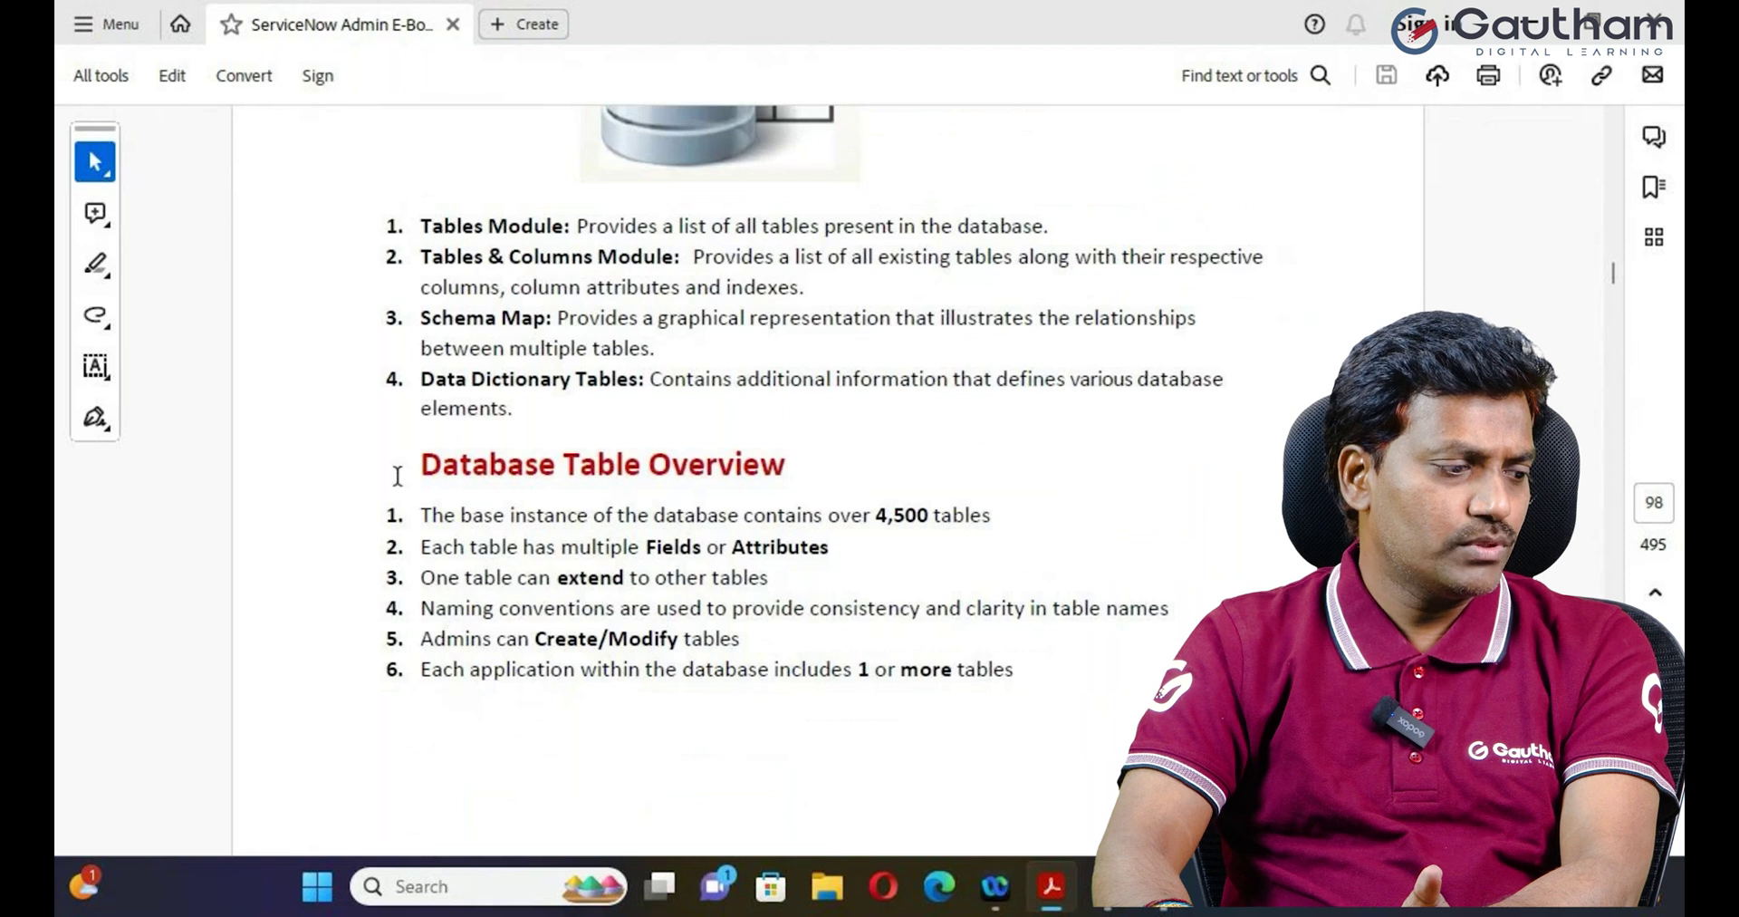
pyautogui.moveTo(402, 471); pyautogui.dragTo(650, 473)
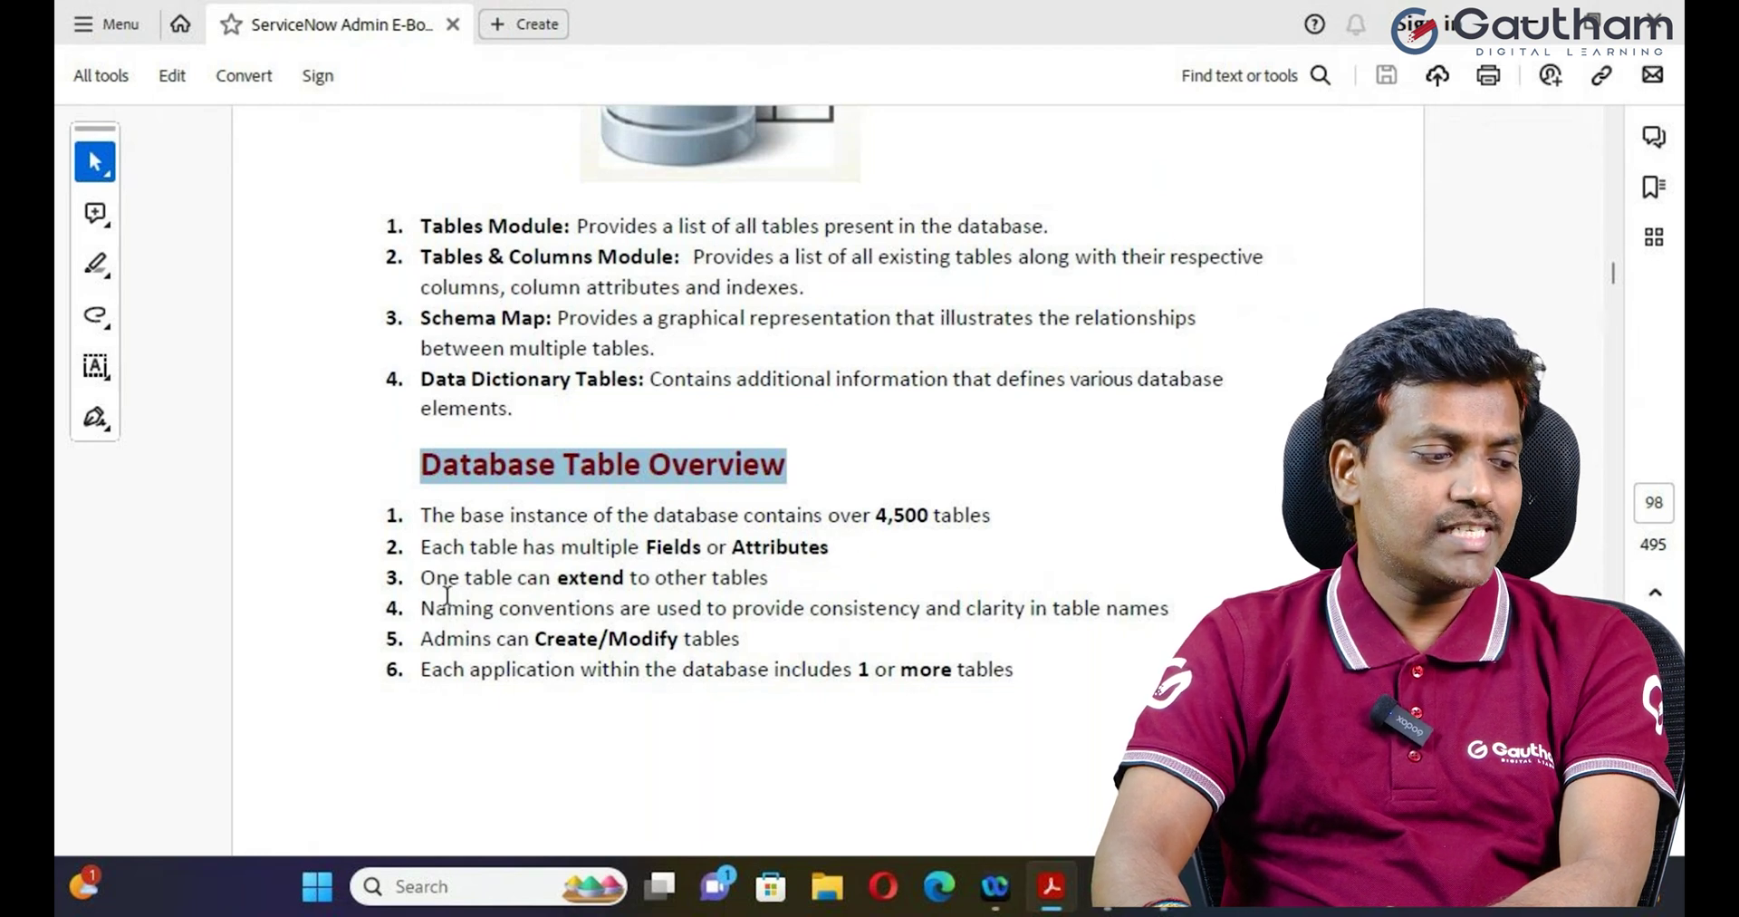
pyautogui.moveTo(425, 579); pyautogui.dragTo(760, 580)
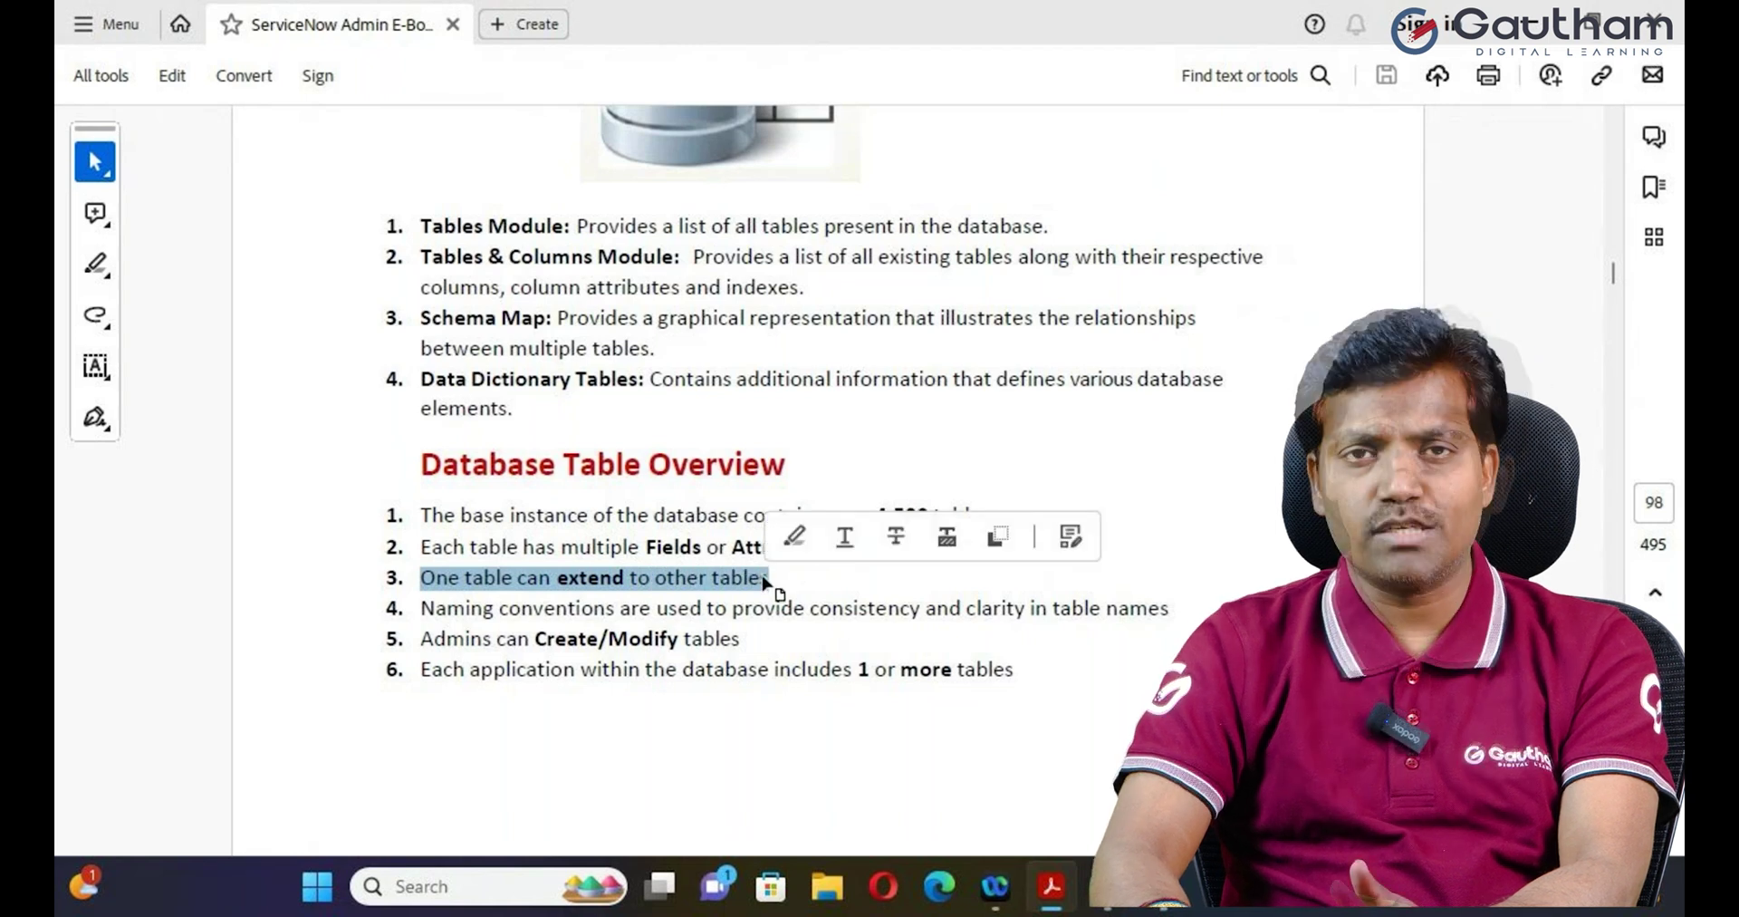
pyautogui.scroll(-3, 779, 572)
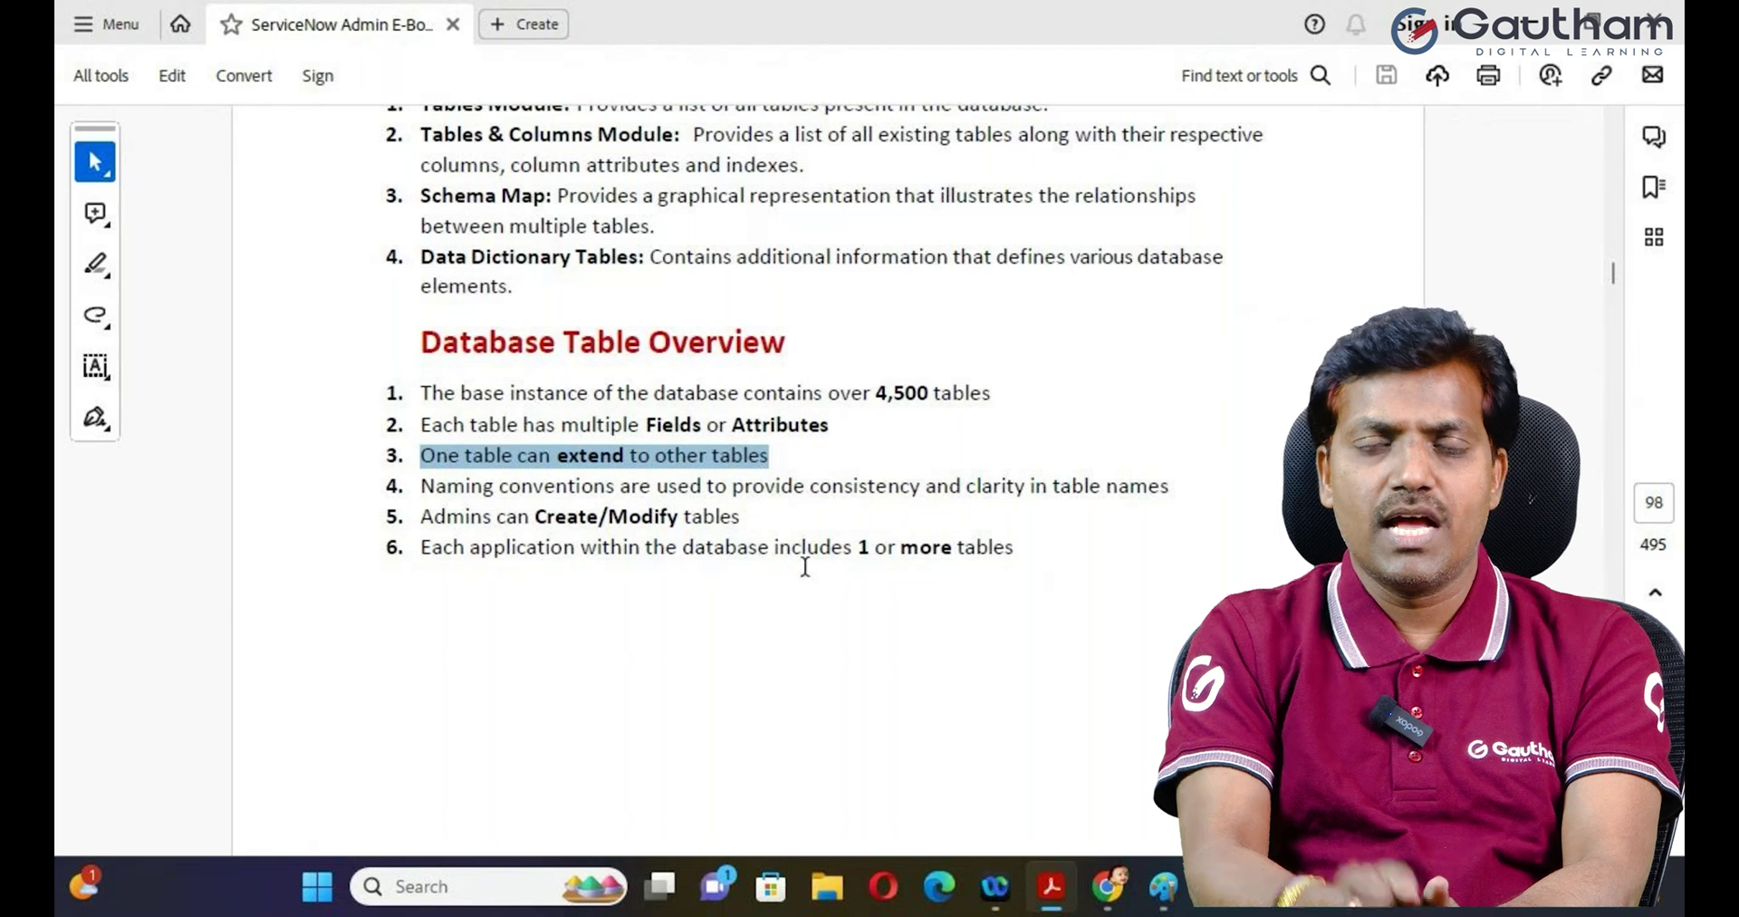
# Step: Examine the diagrams of tables, fields, records and columns, and the ServiceNow Table Relations and Classes section
pyautogui.scroll(-5, 757, 532)
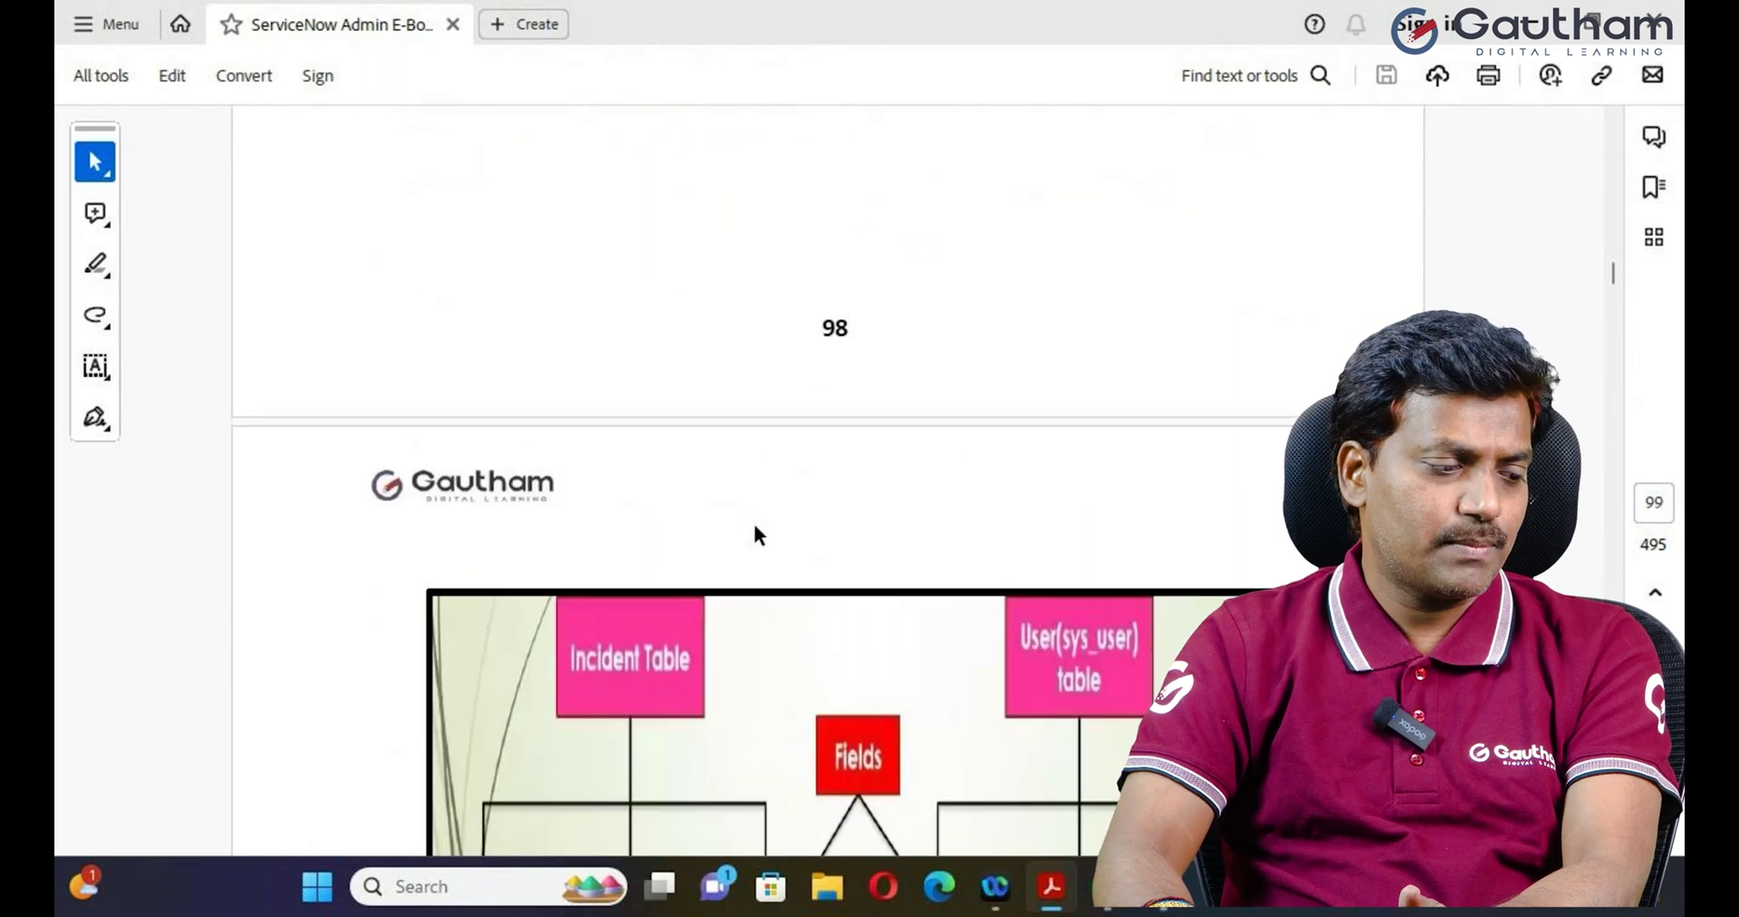
pyautogui.scroll(-3, 755, 525)
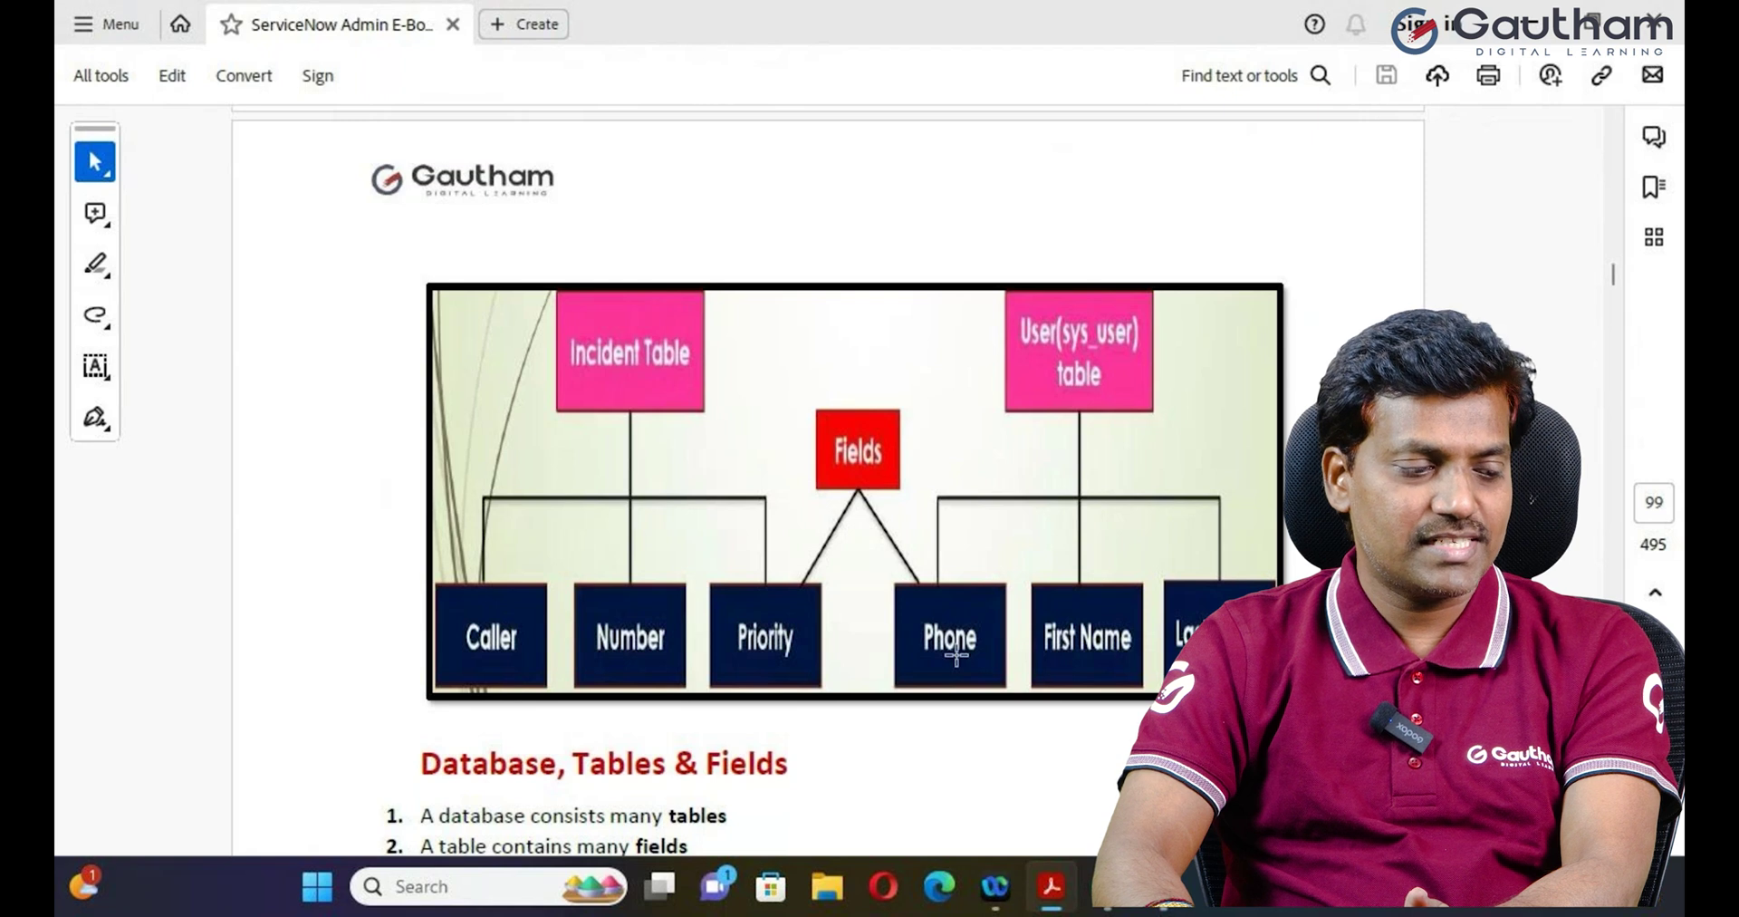
pyautogui.scroll(-7, 956, 652)
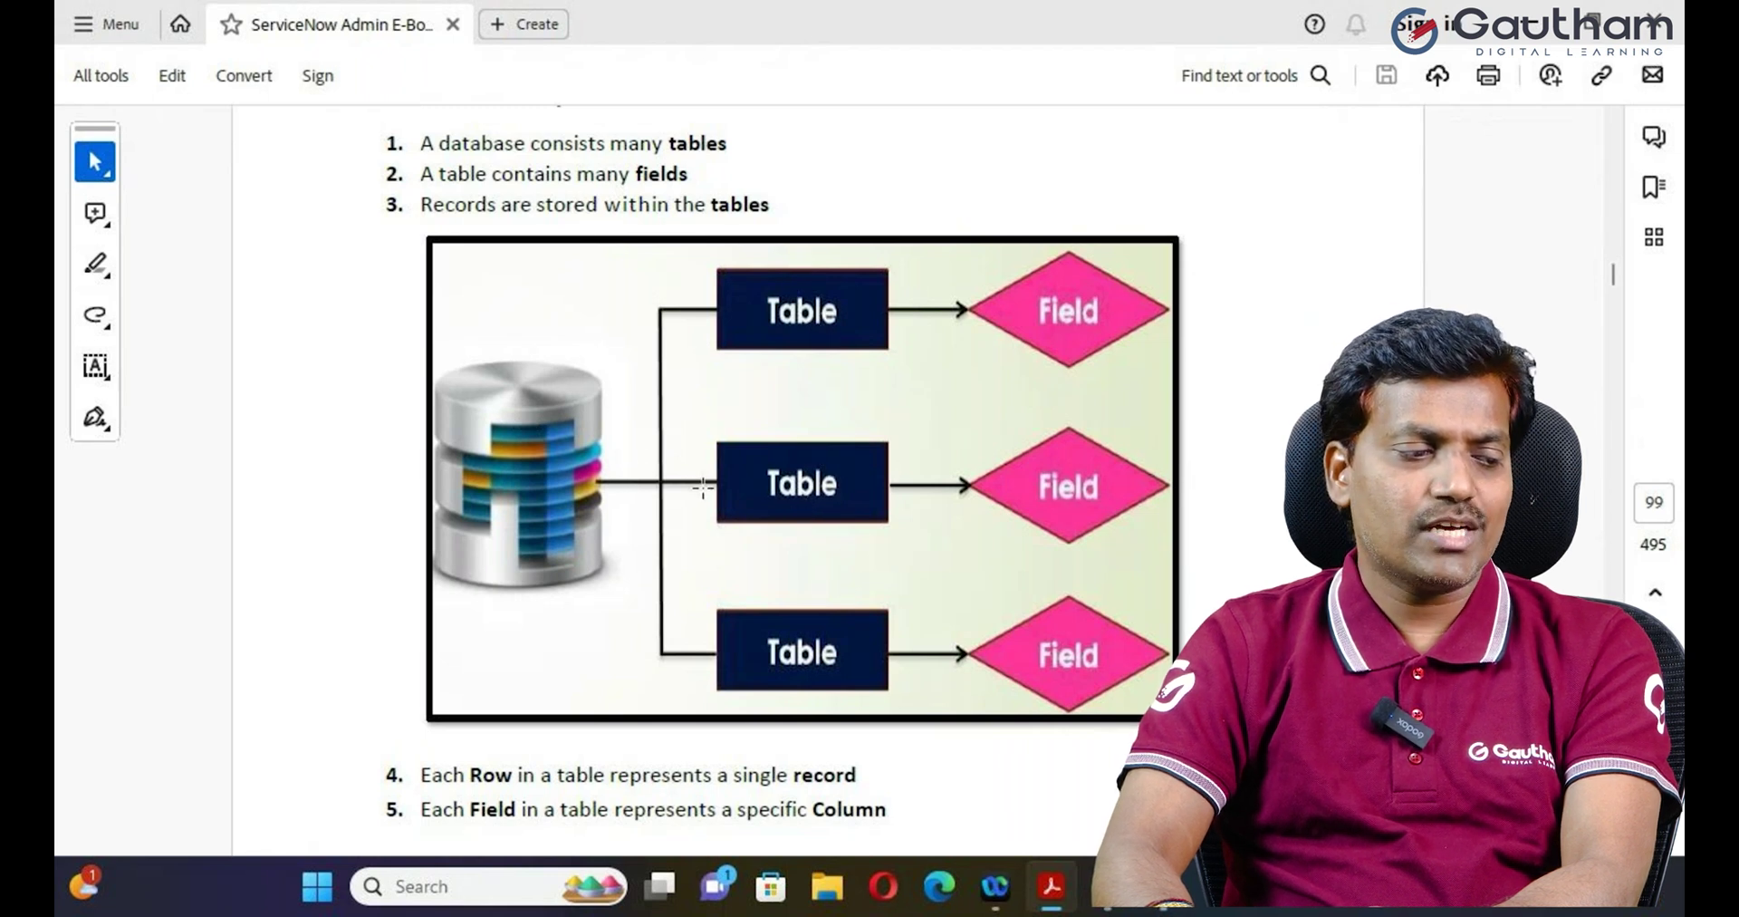
pyautogui.scroll(-5, 719, 542)
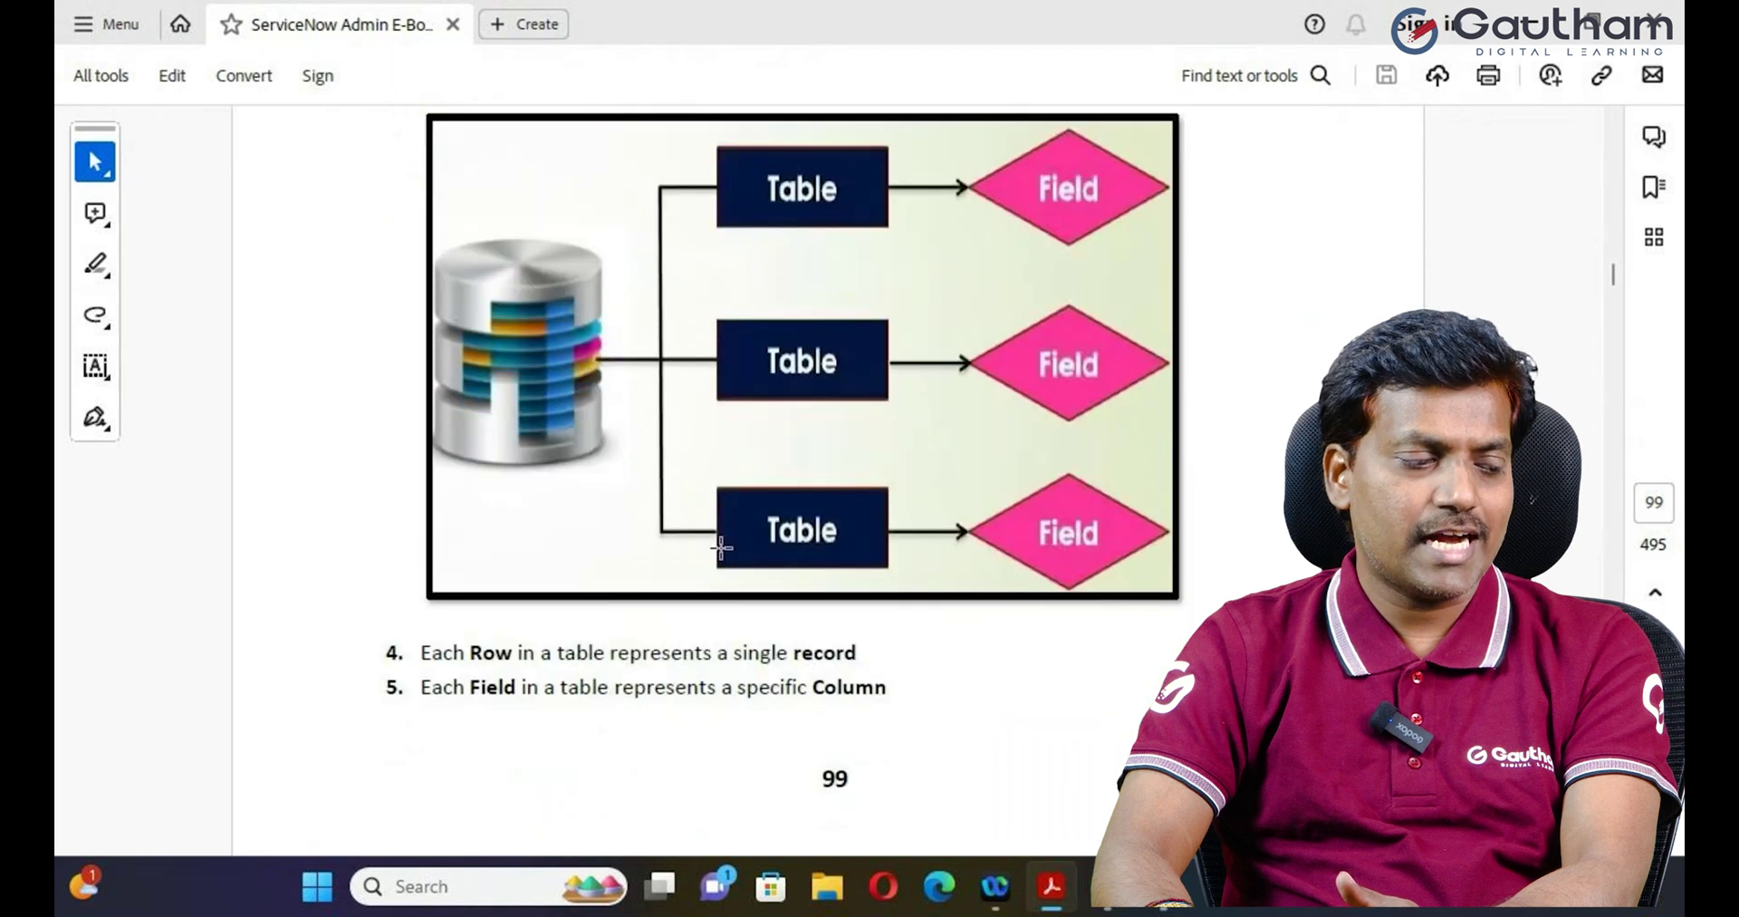
pyautogui.scroll(-7, 725, 557)
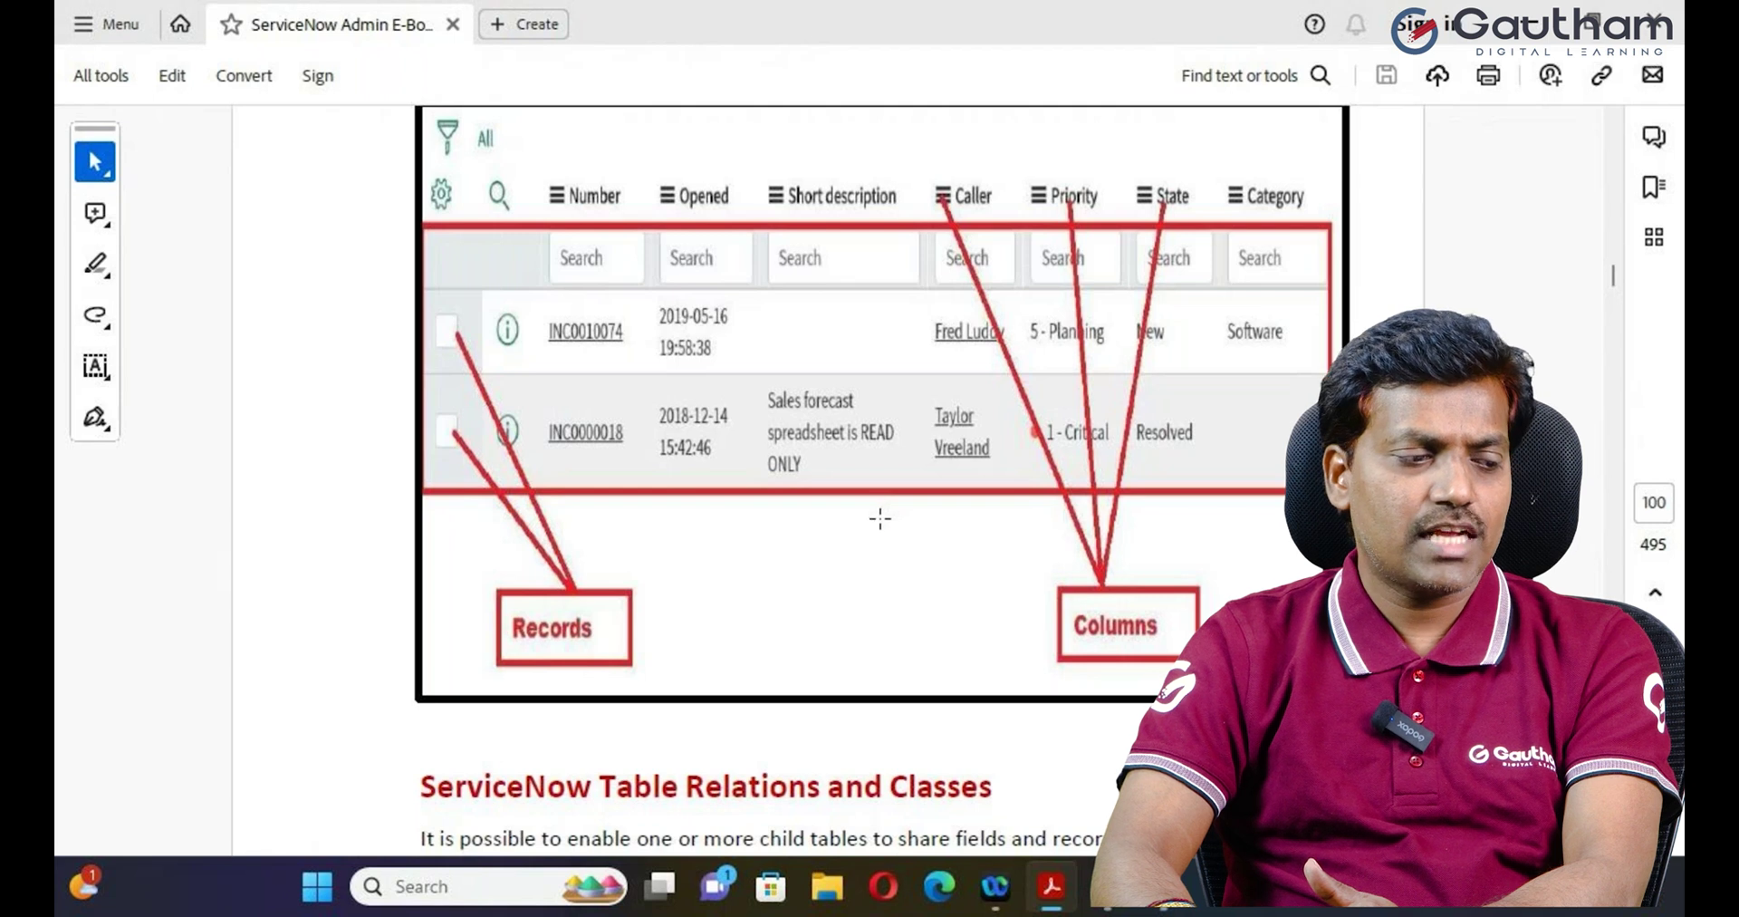
pyautogui.scroll(-8, 880, 518)
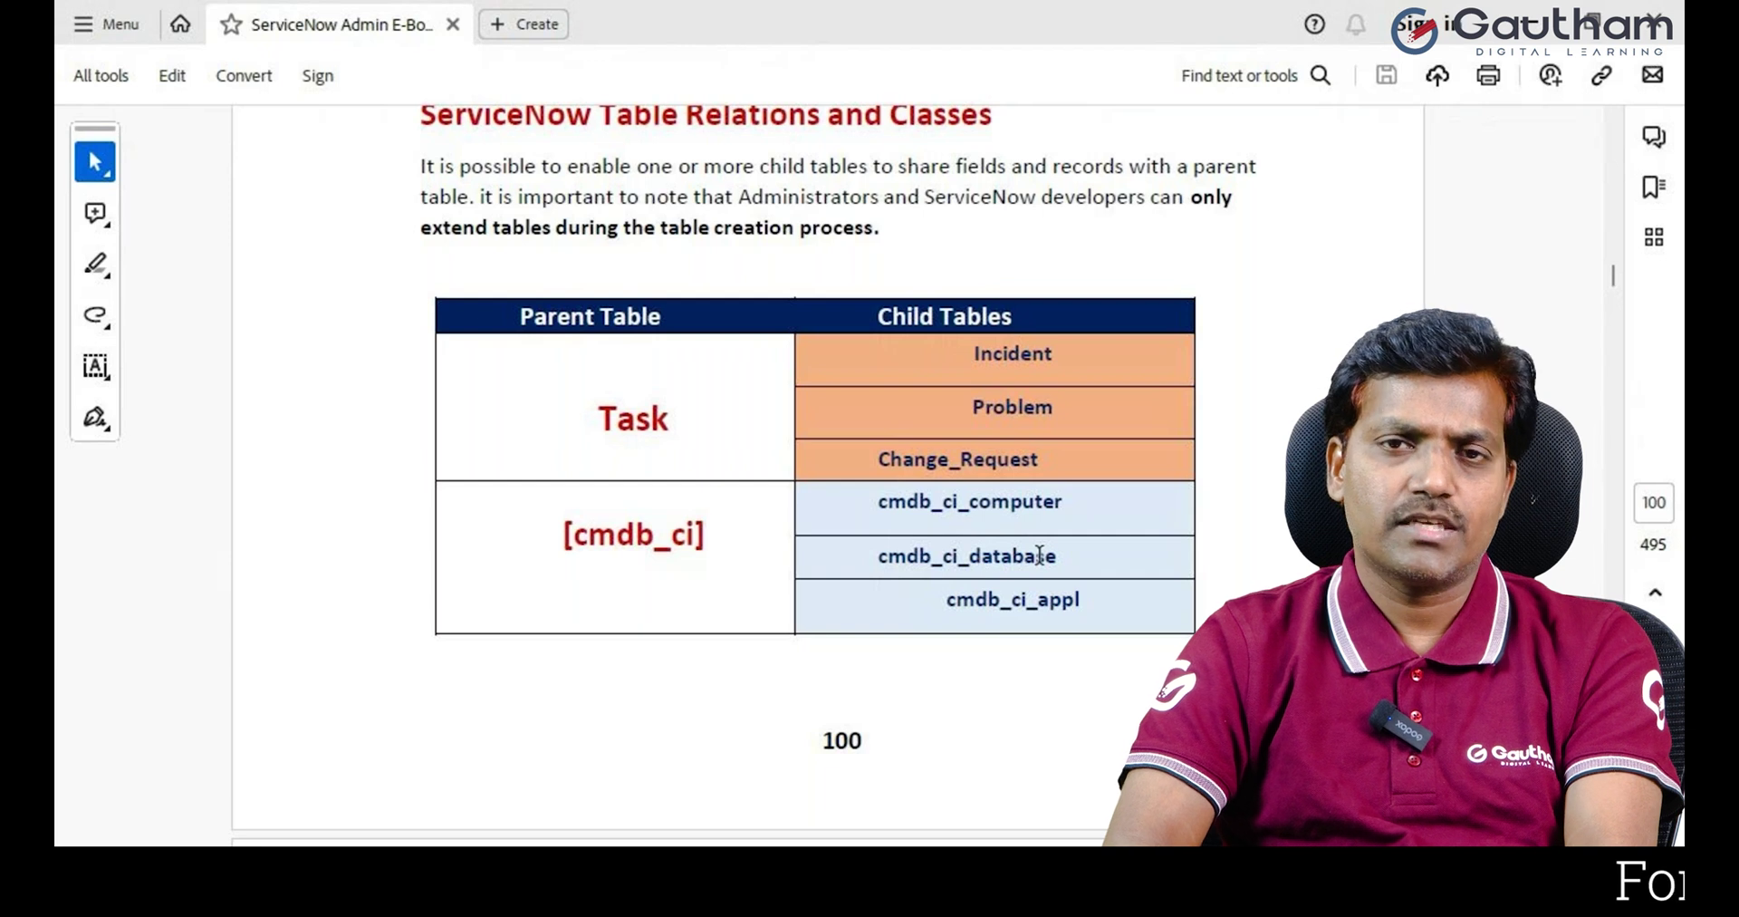
# Step: Examine the table types, the major ServiceNow tables and the Exercise 1 procedure for creating a custom table
pyautogui.scroll(-6, 1040, 554)
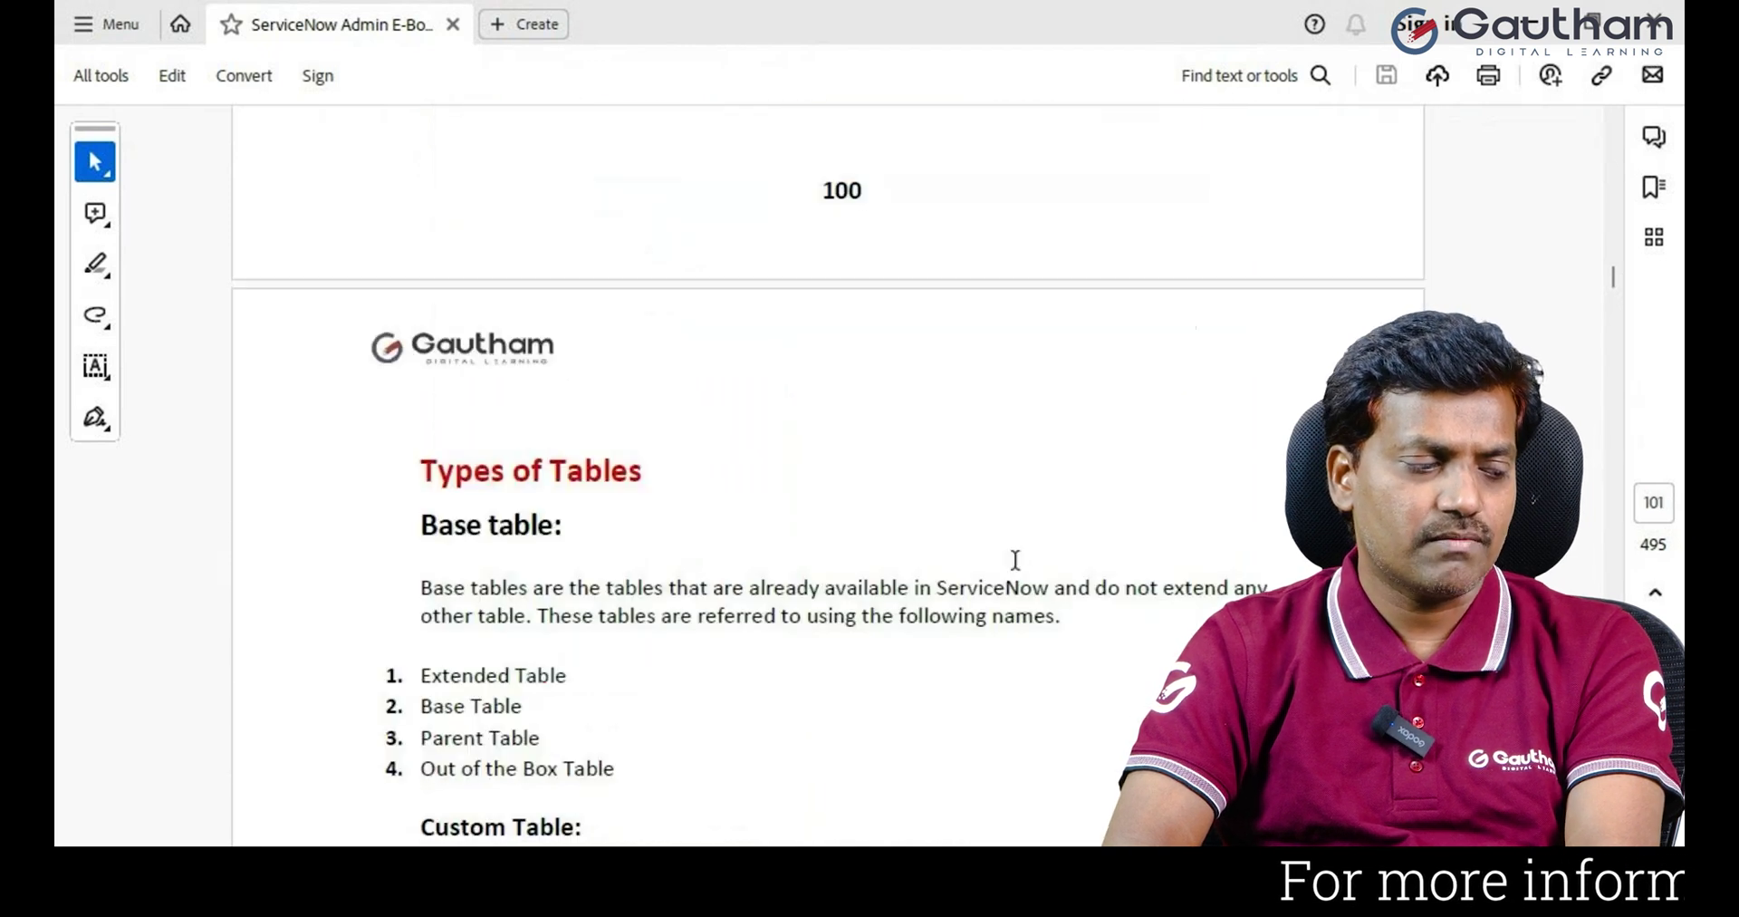
pyautogui.scroll(-1, 1015, 559)
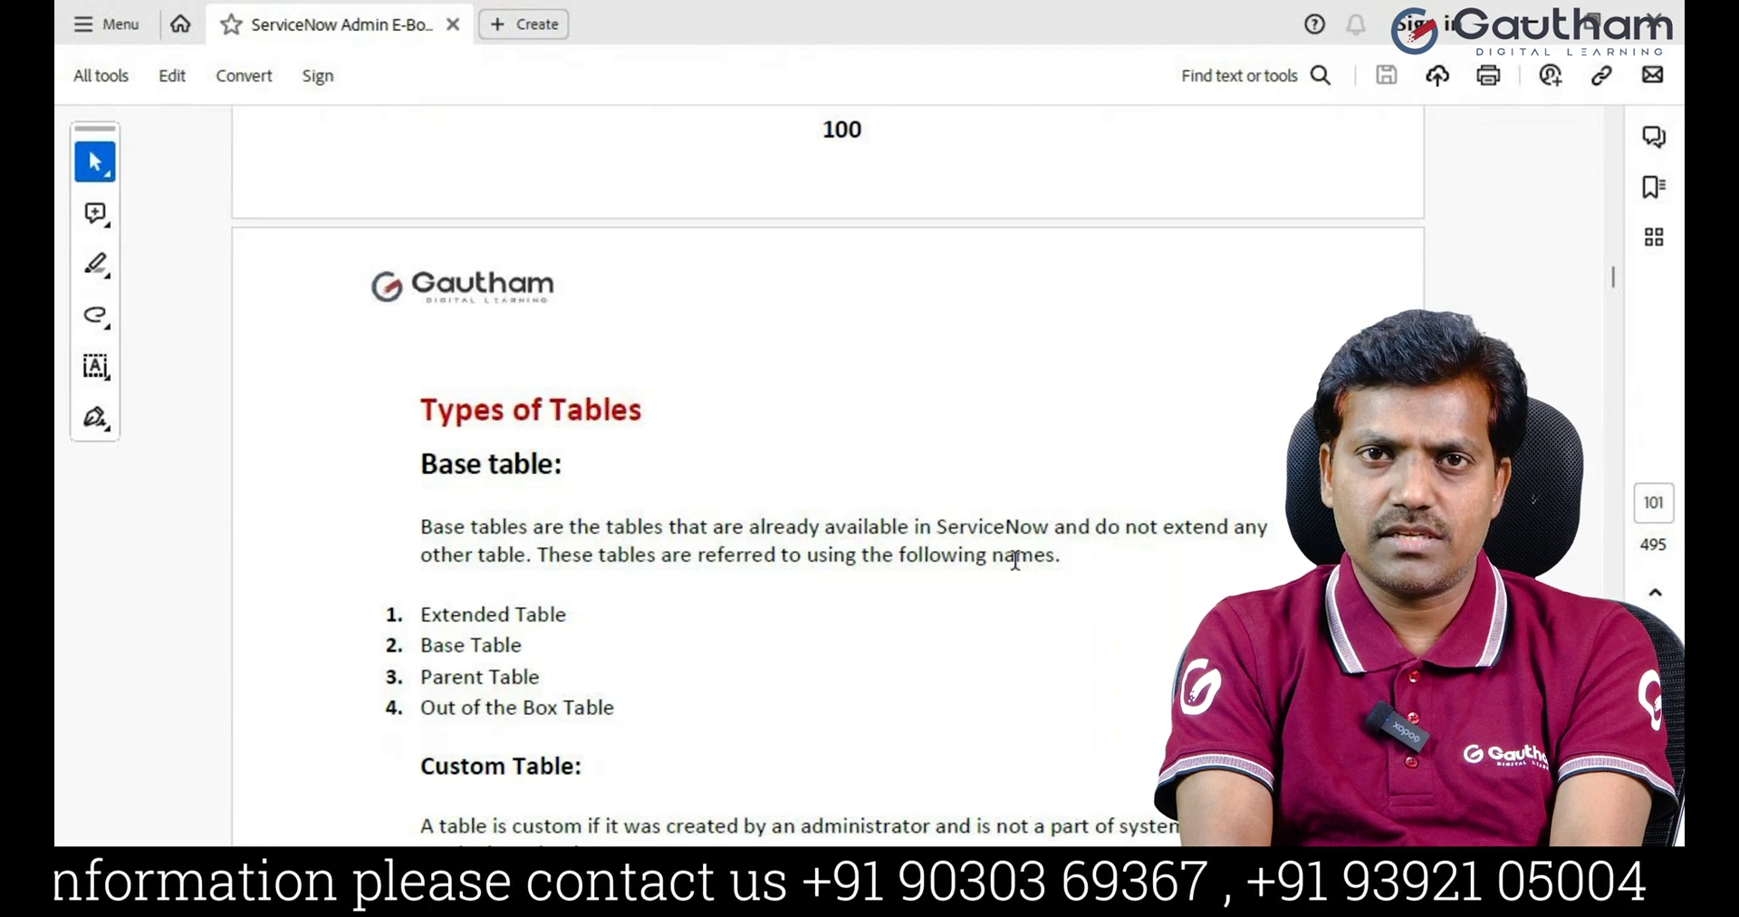
pyautogui.scroll(-5, 1014, 561)
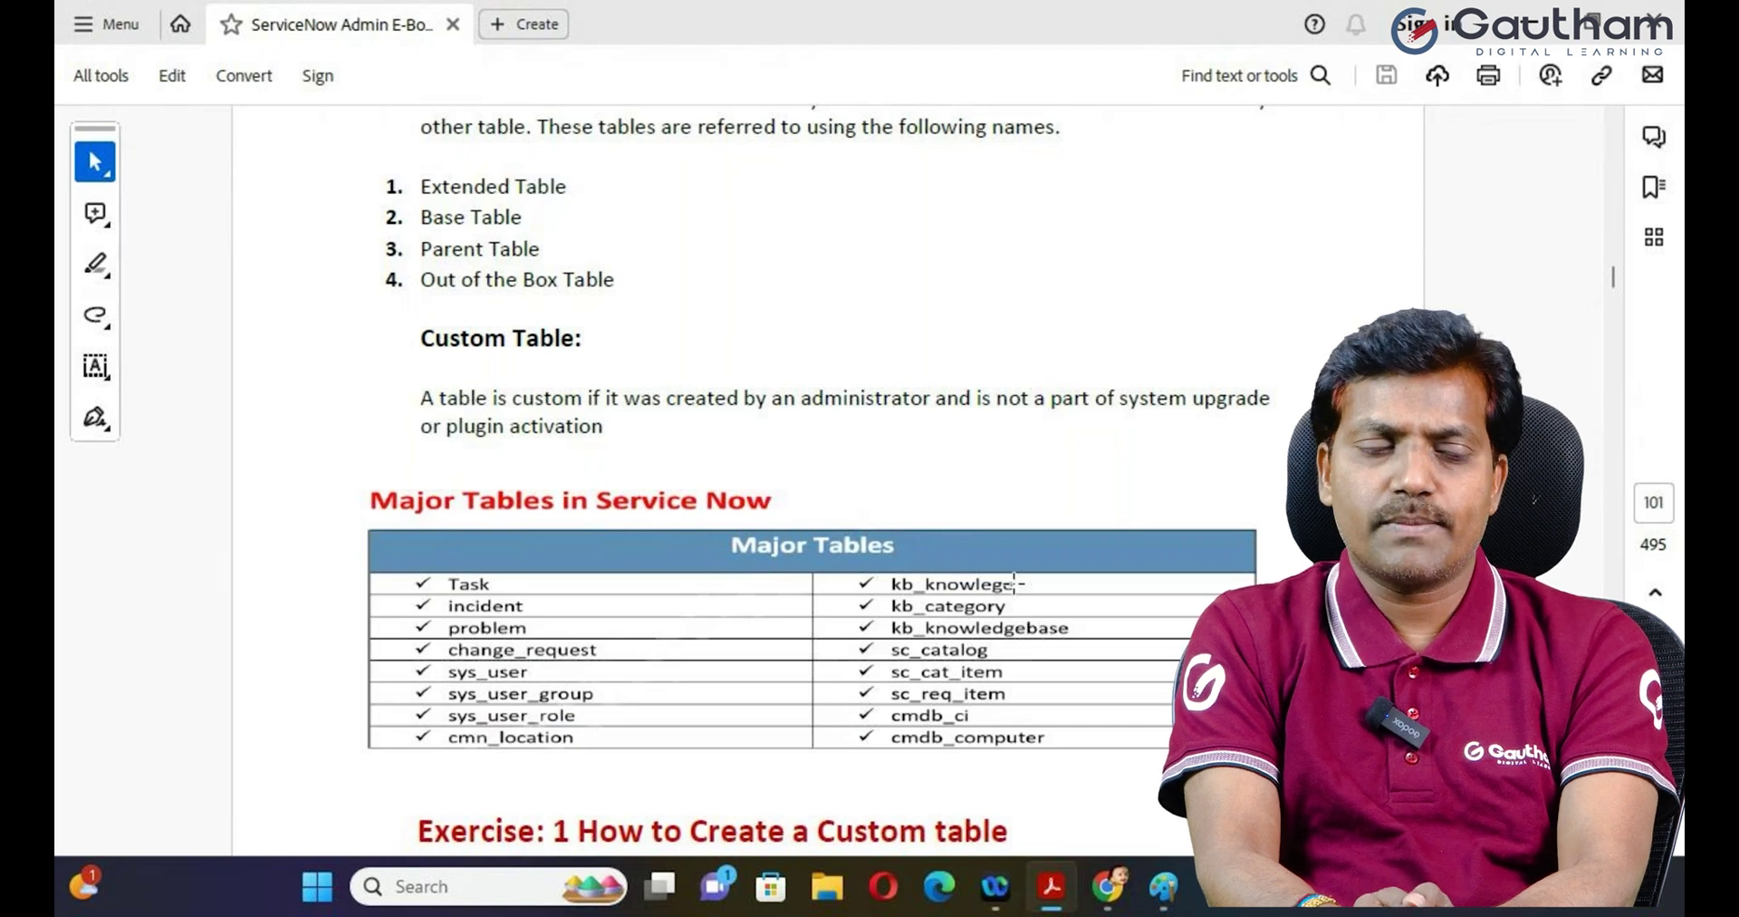
pyautogui.scroll(-1, 614, 524)
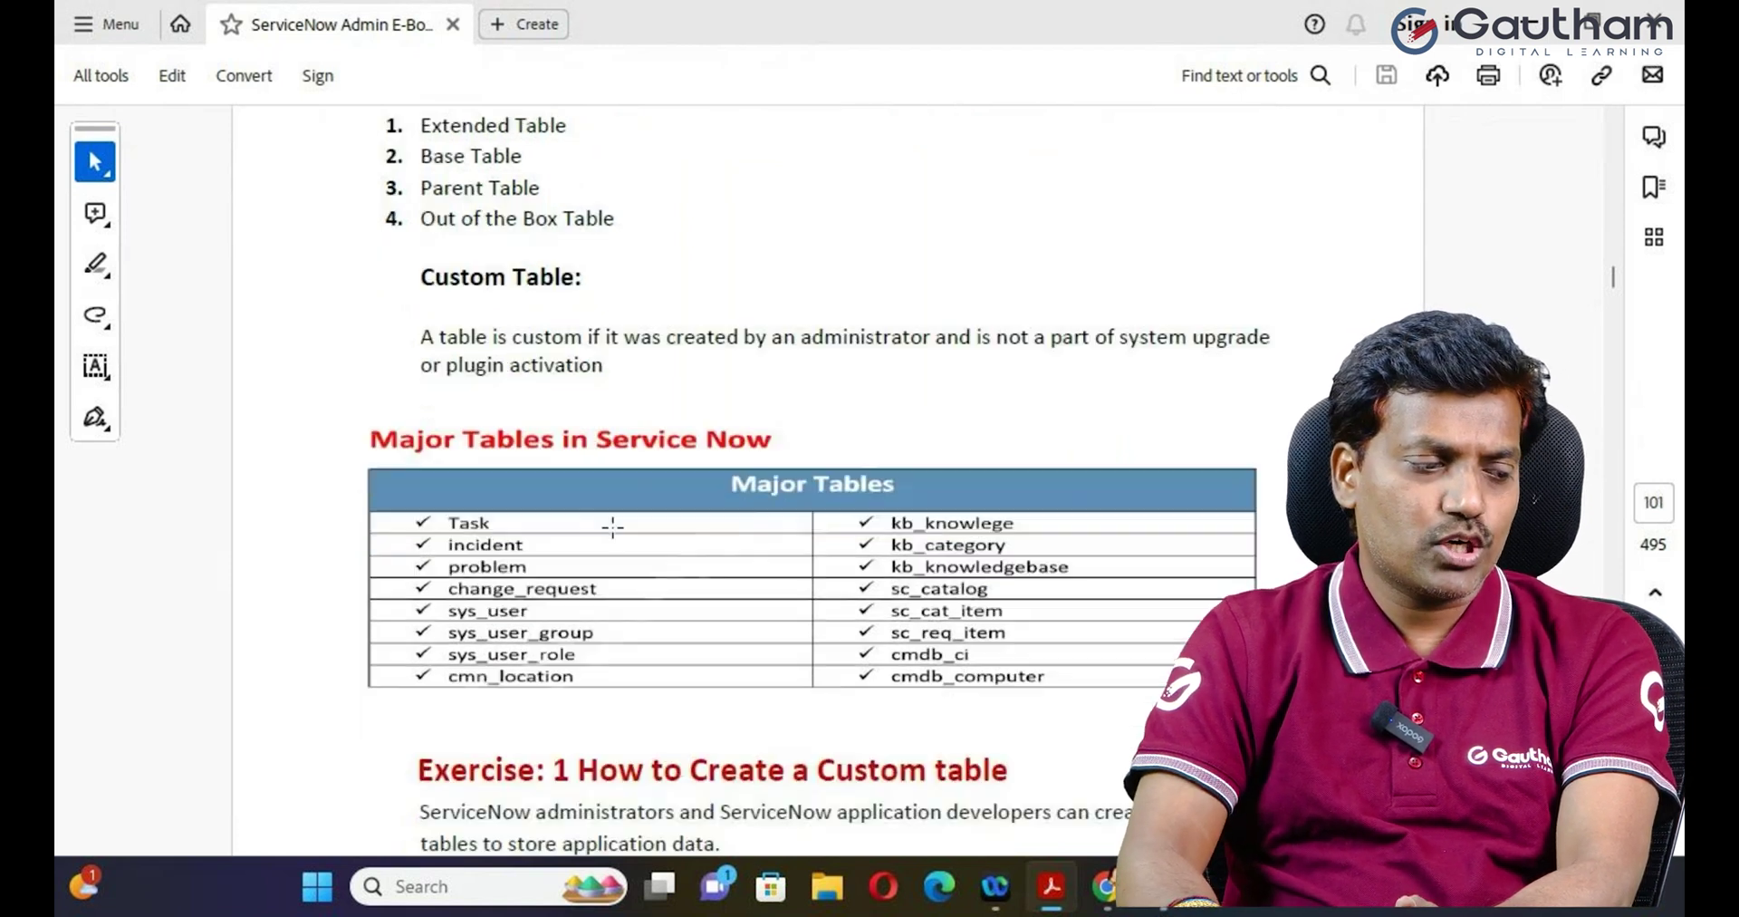
pyautogui.scroll(-2, 613, 524)
pyautogui.scroll(-2, 614, 524)
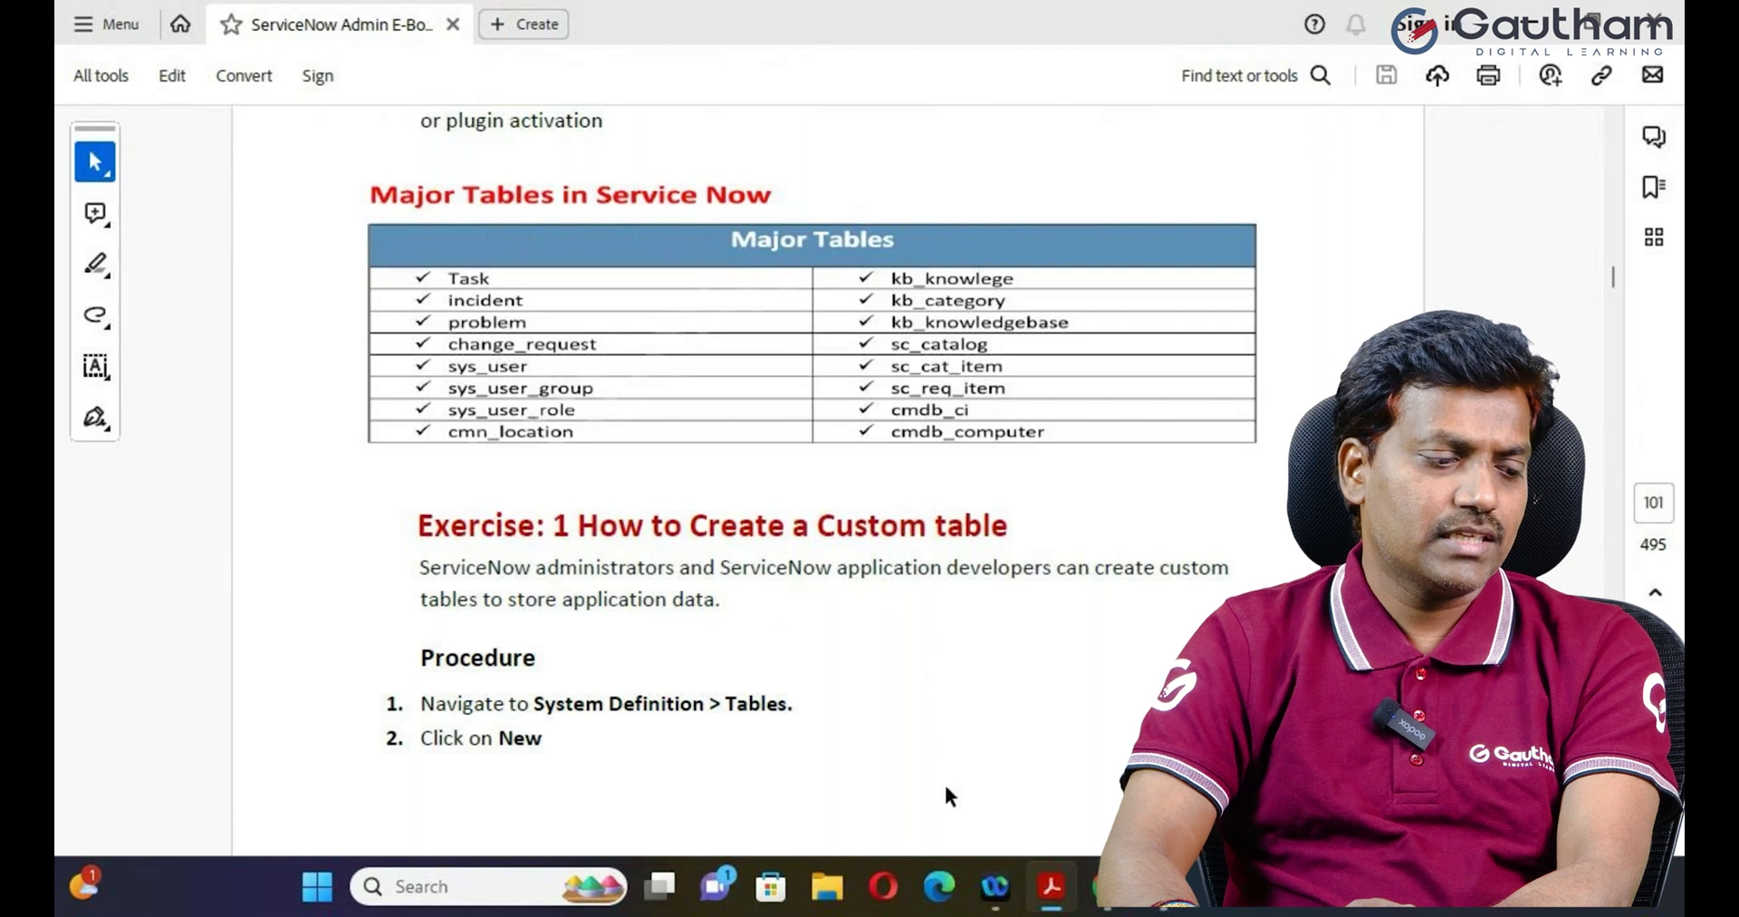
# Step: Switch to ServiceNow in Chrome, filter the navigator for "tables" and open System Definition > Tables
pyautogui.moveTo(1096, 888)
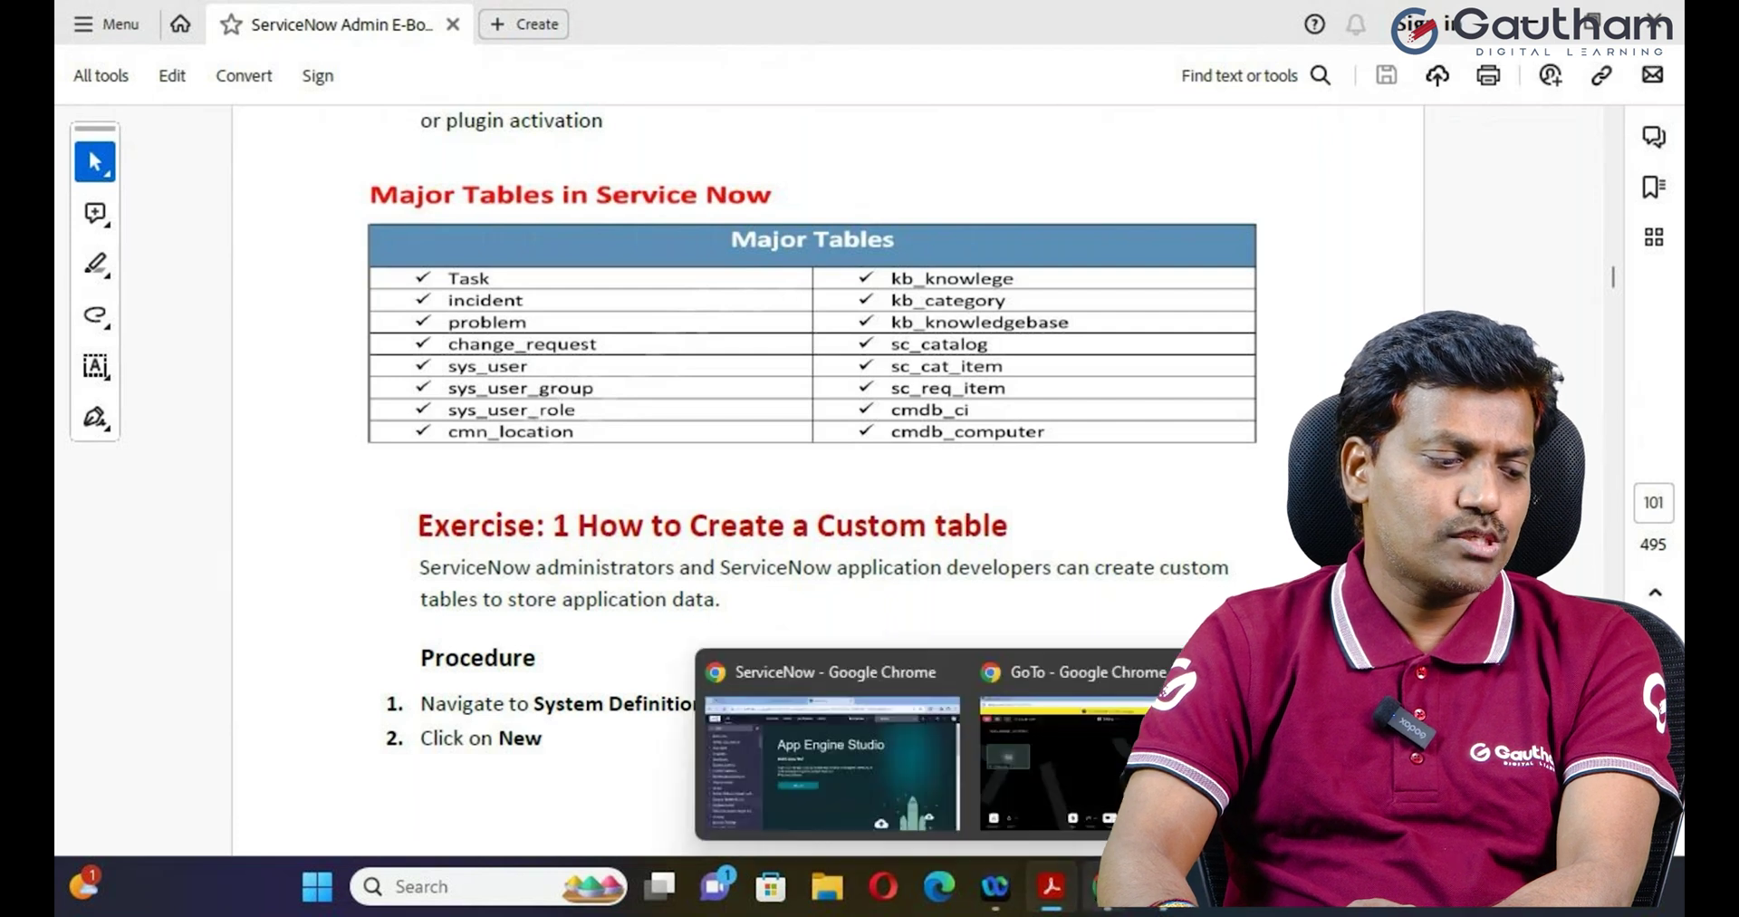
pyautogui.click(906, 811)
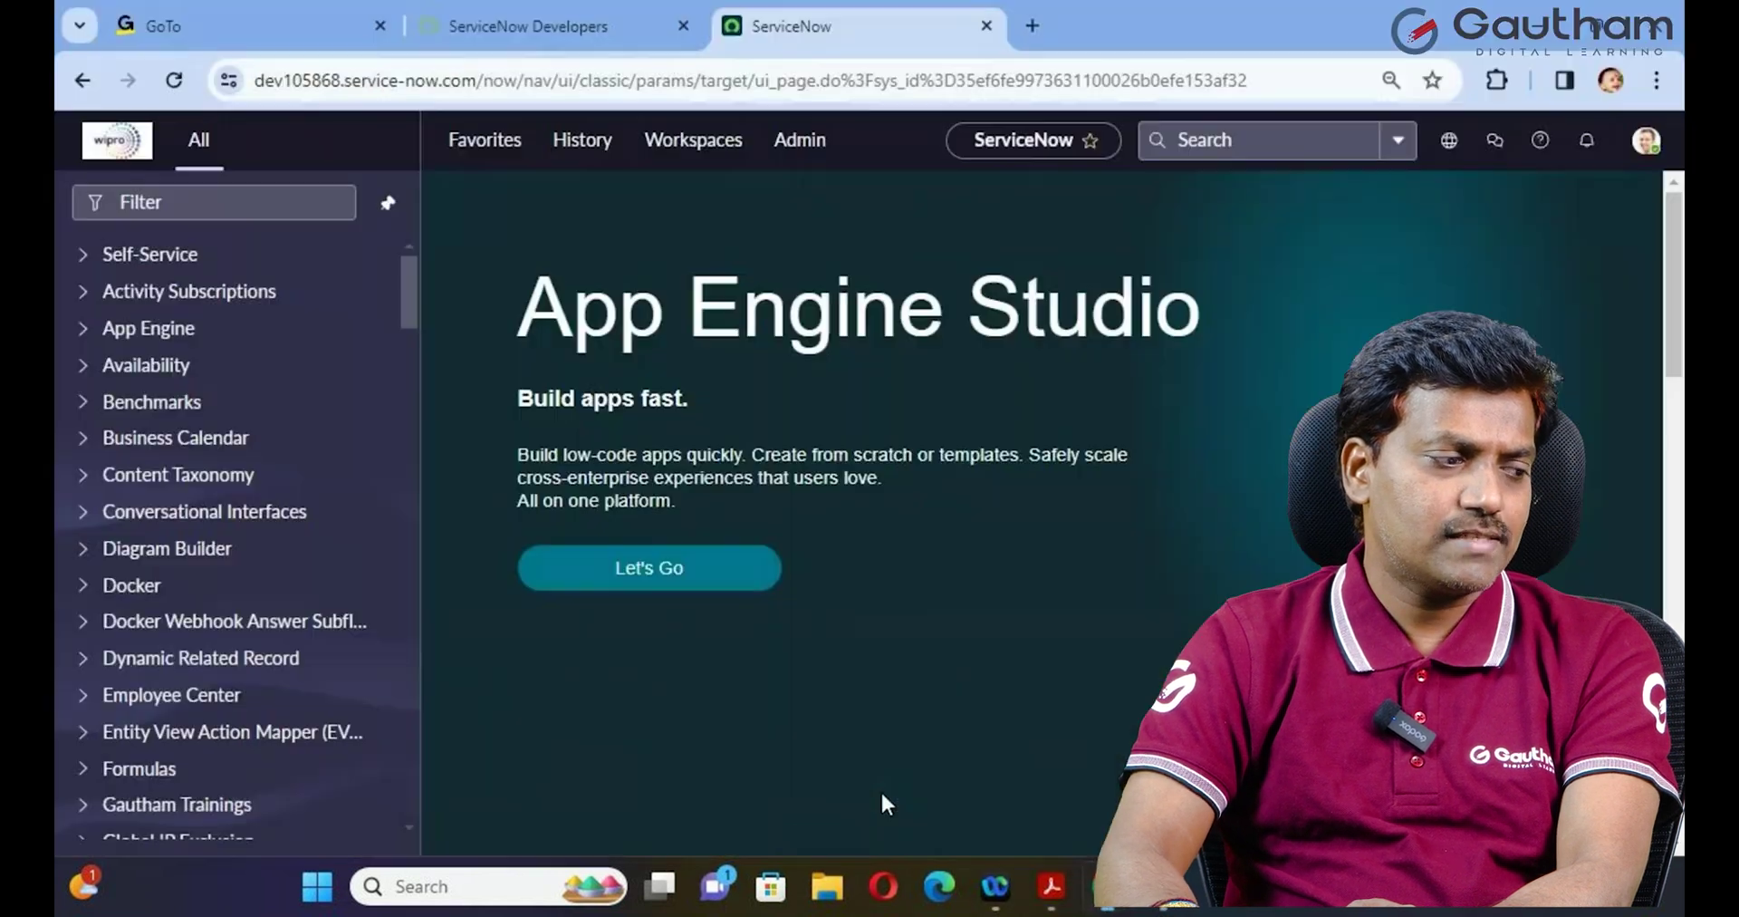
pyautogui.click(282, 215)
pyautogui.write('tables')
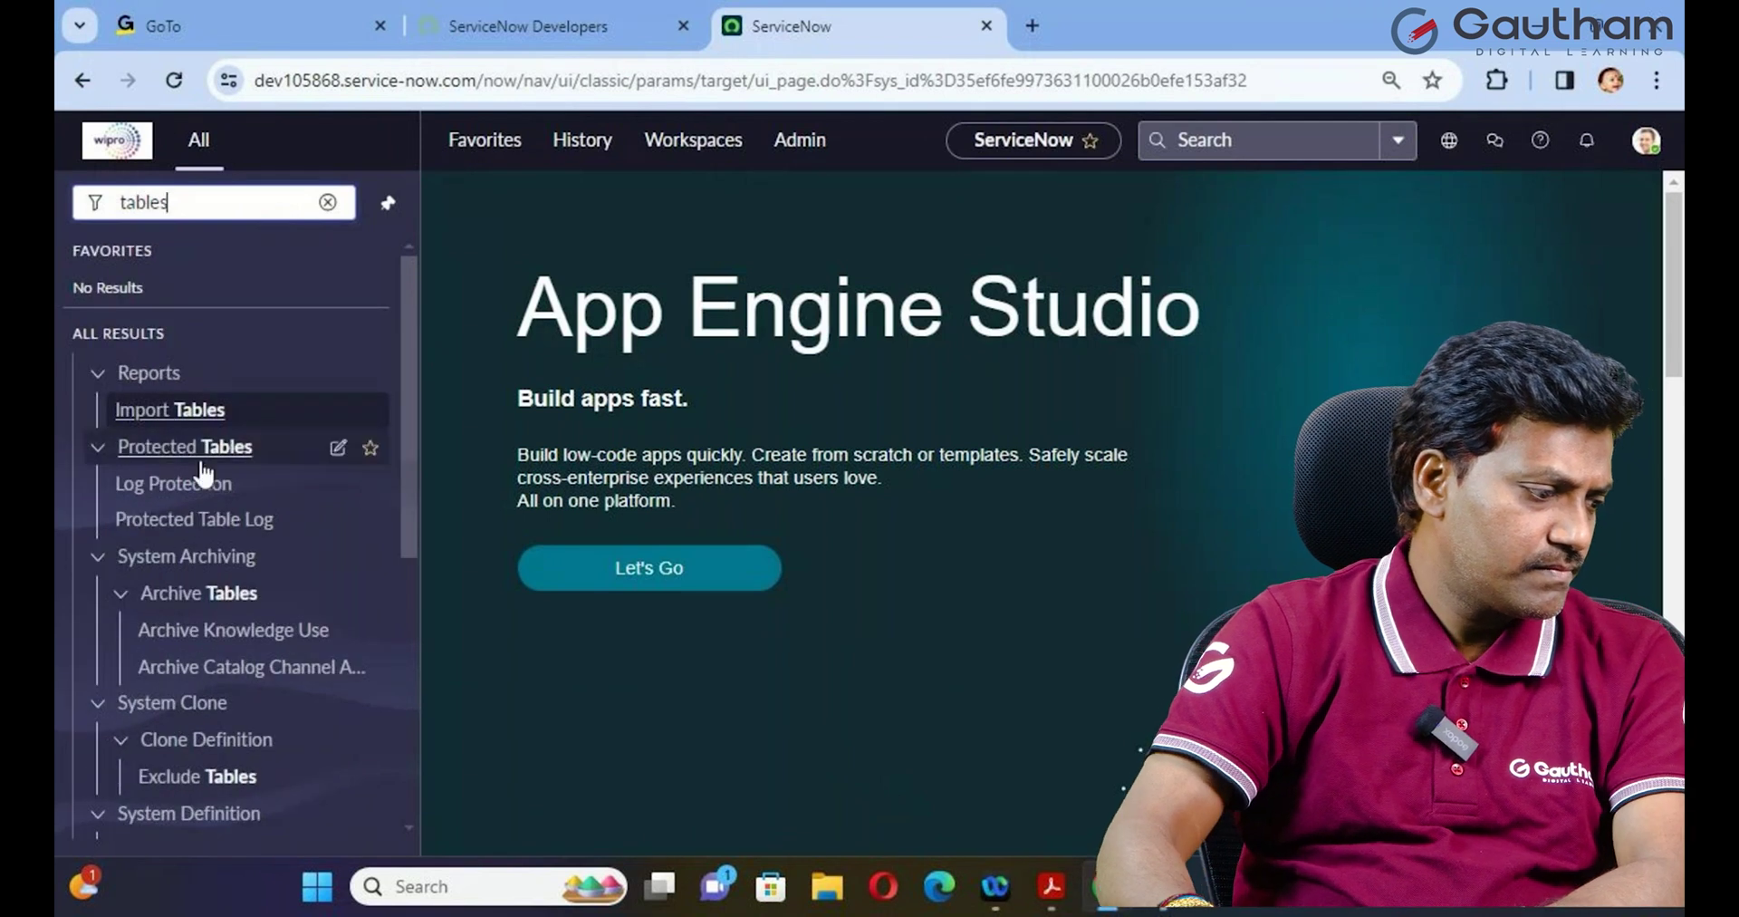
pyautogui.scroll(-3, 253, 472)
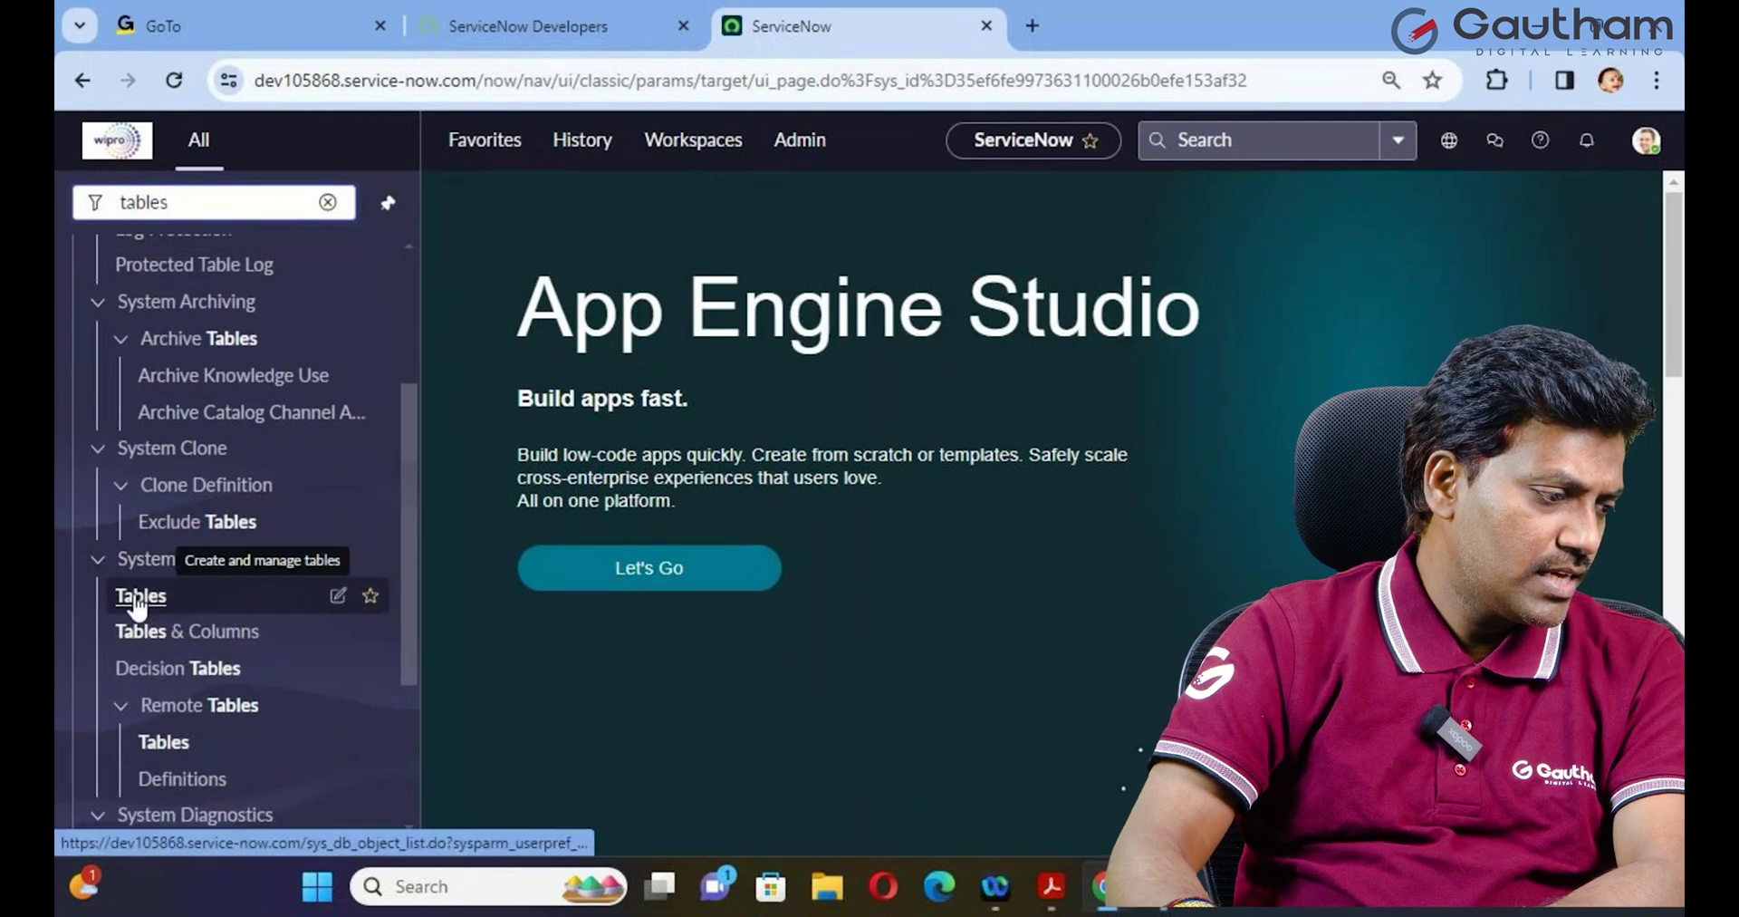
pyautogui.click(136, 598)
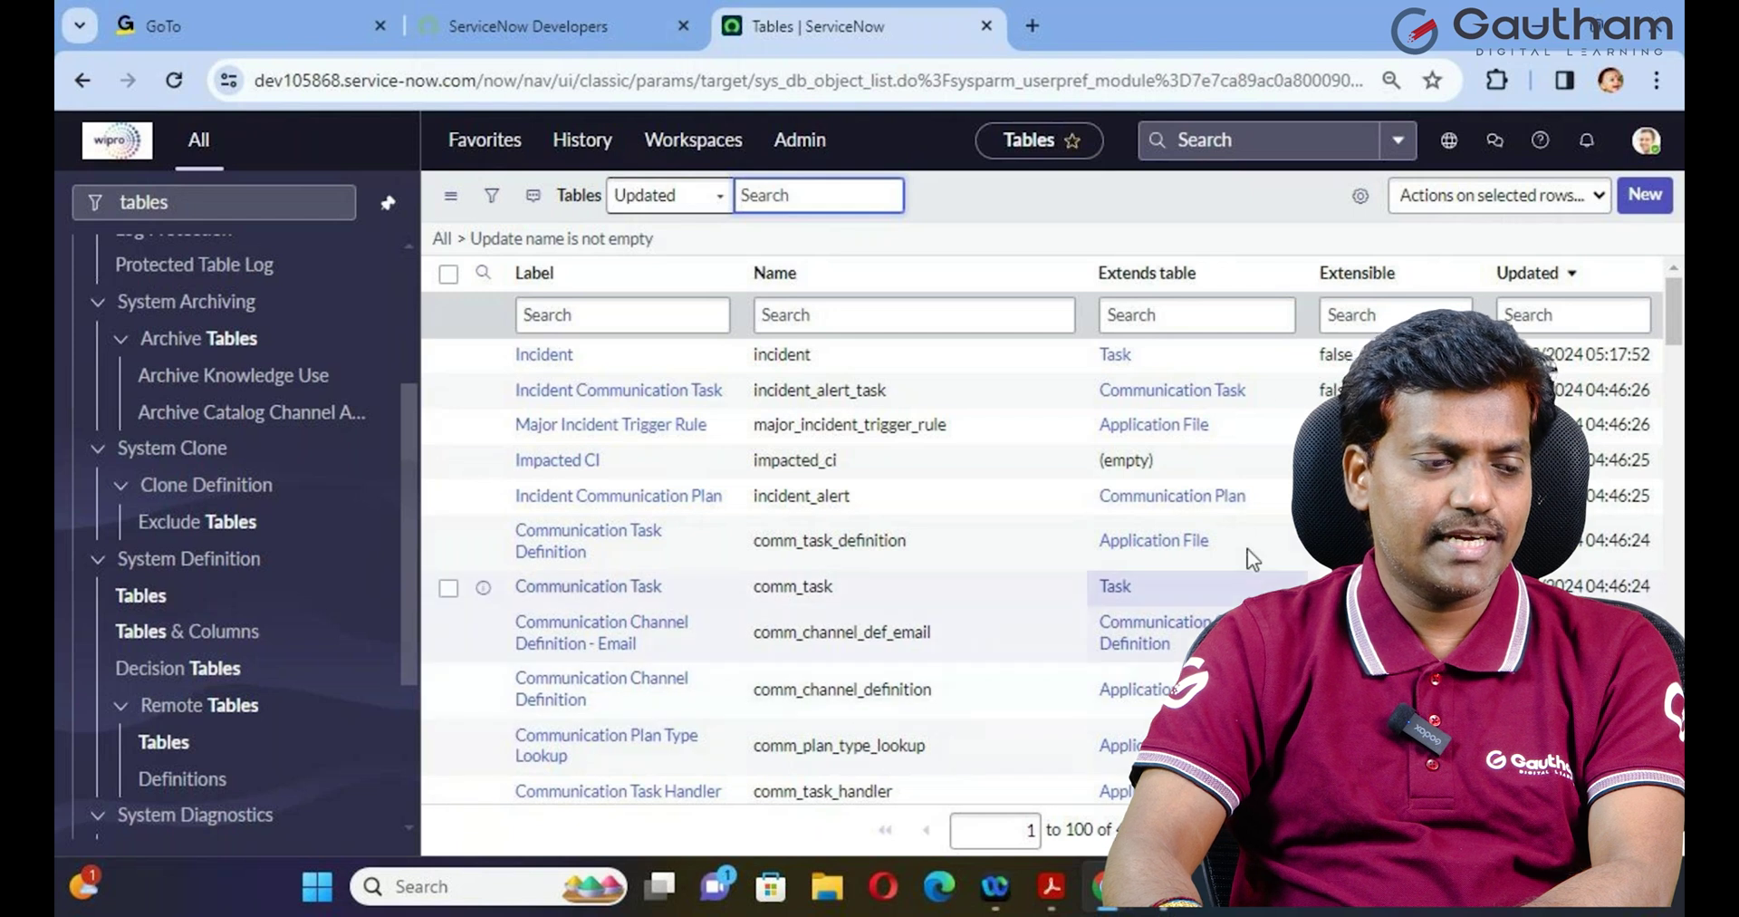
# Step: Start a new table record and enter "Servicenow Training" as its label
pyautogui.click(1645, 197)
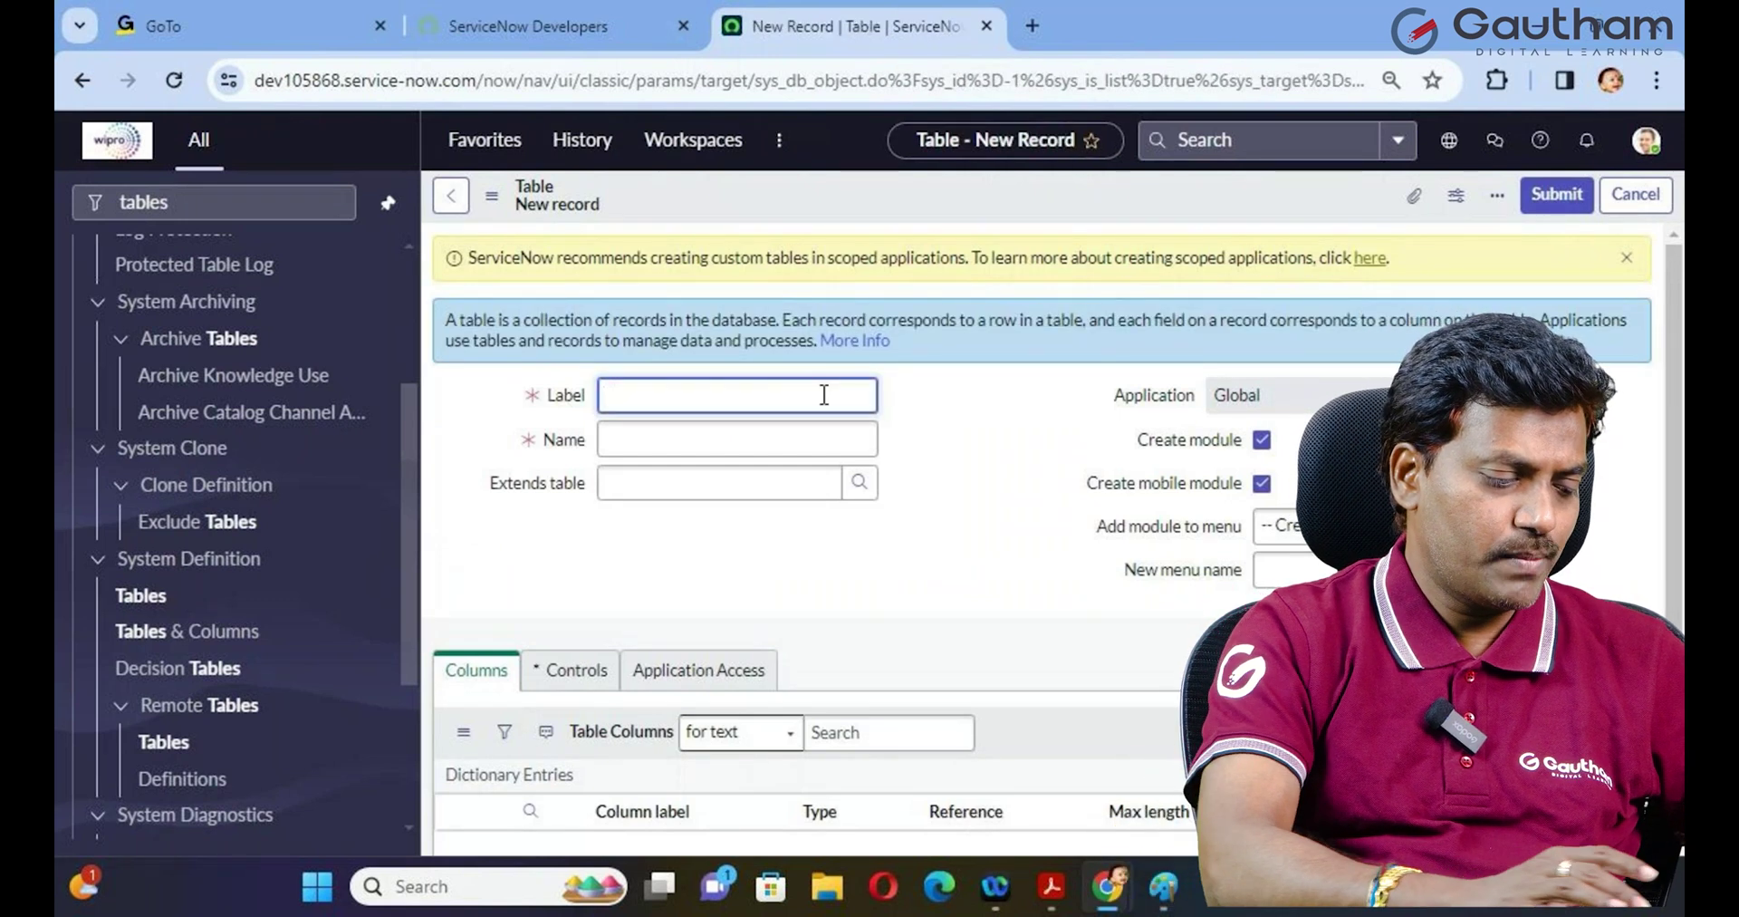
pyautogui.write('Servi')
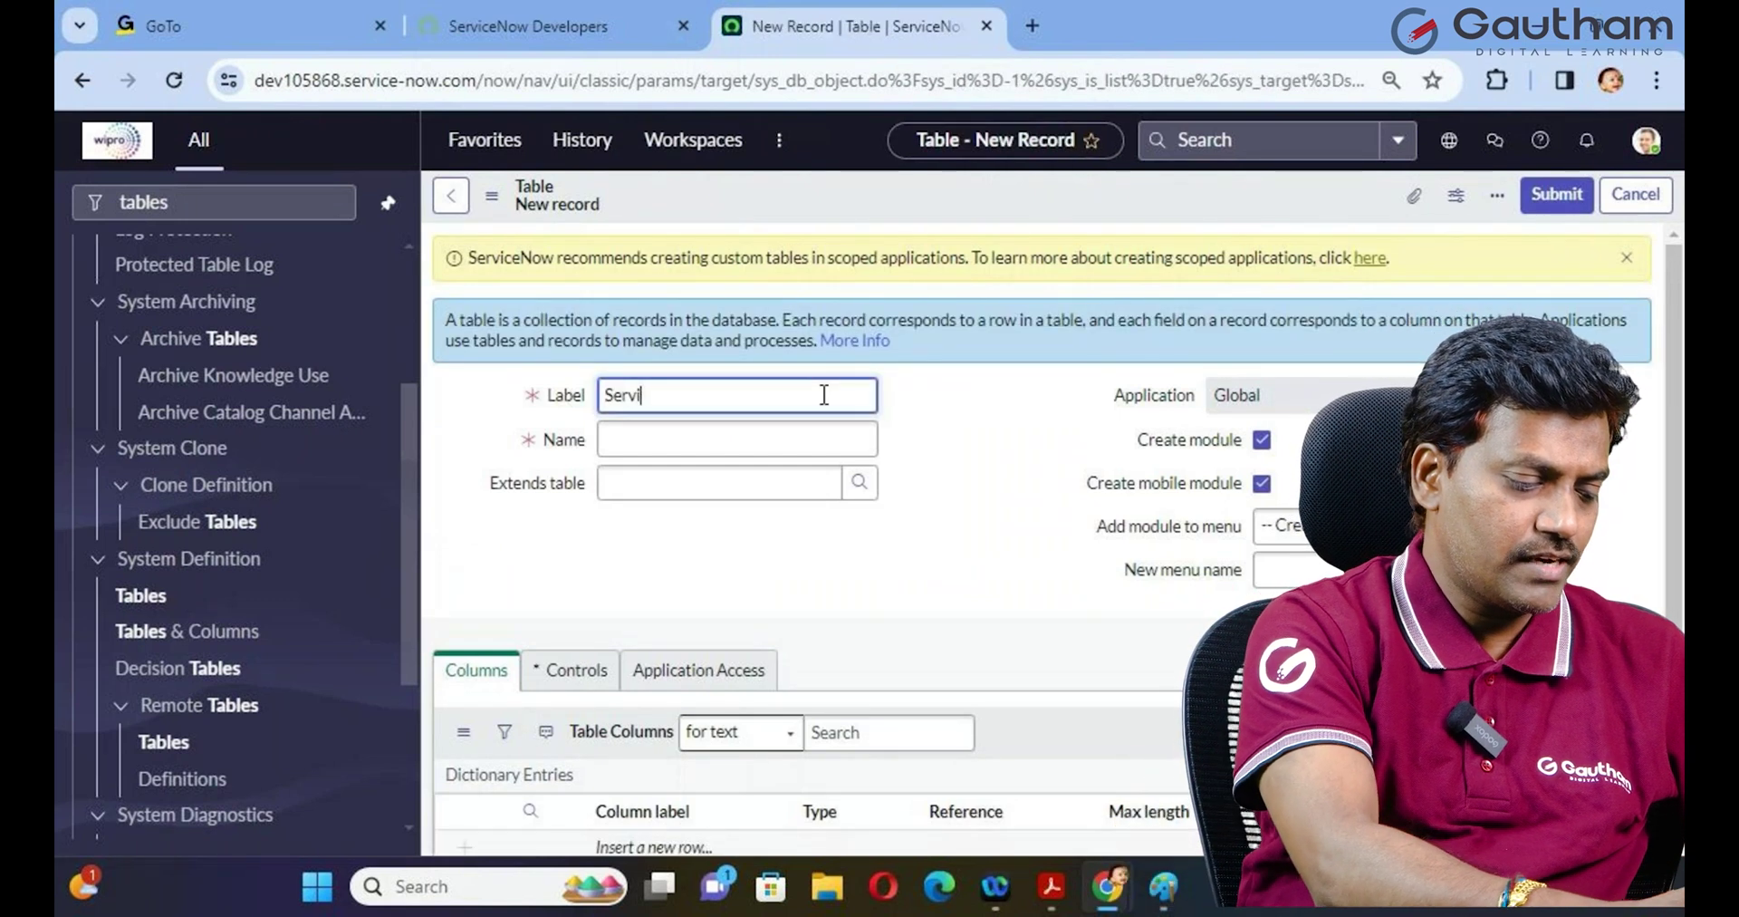
pyautogui.write('cenow Training')
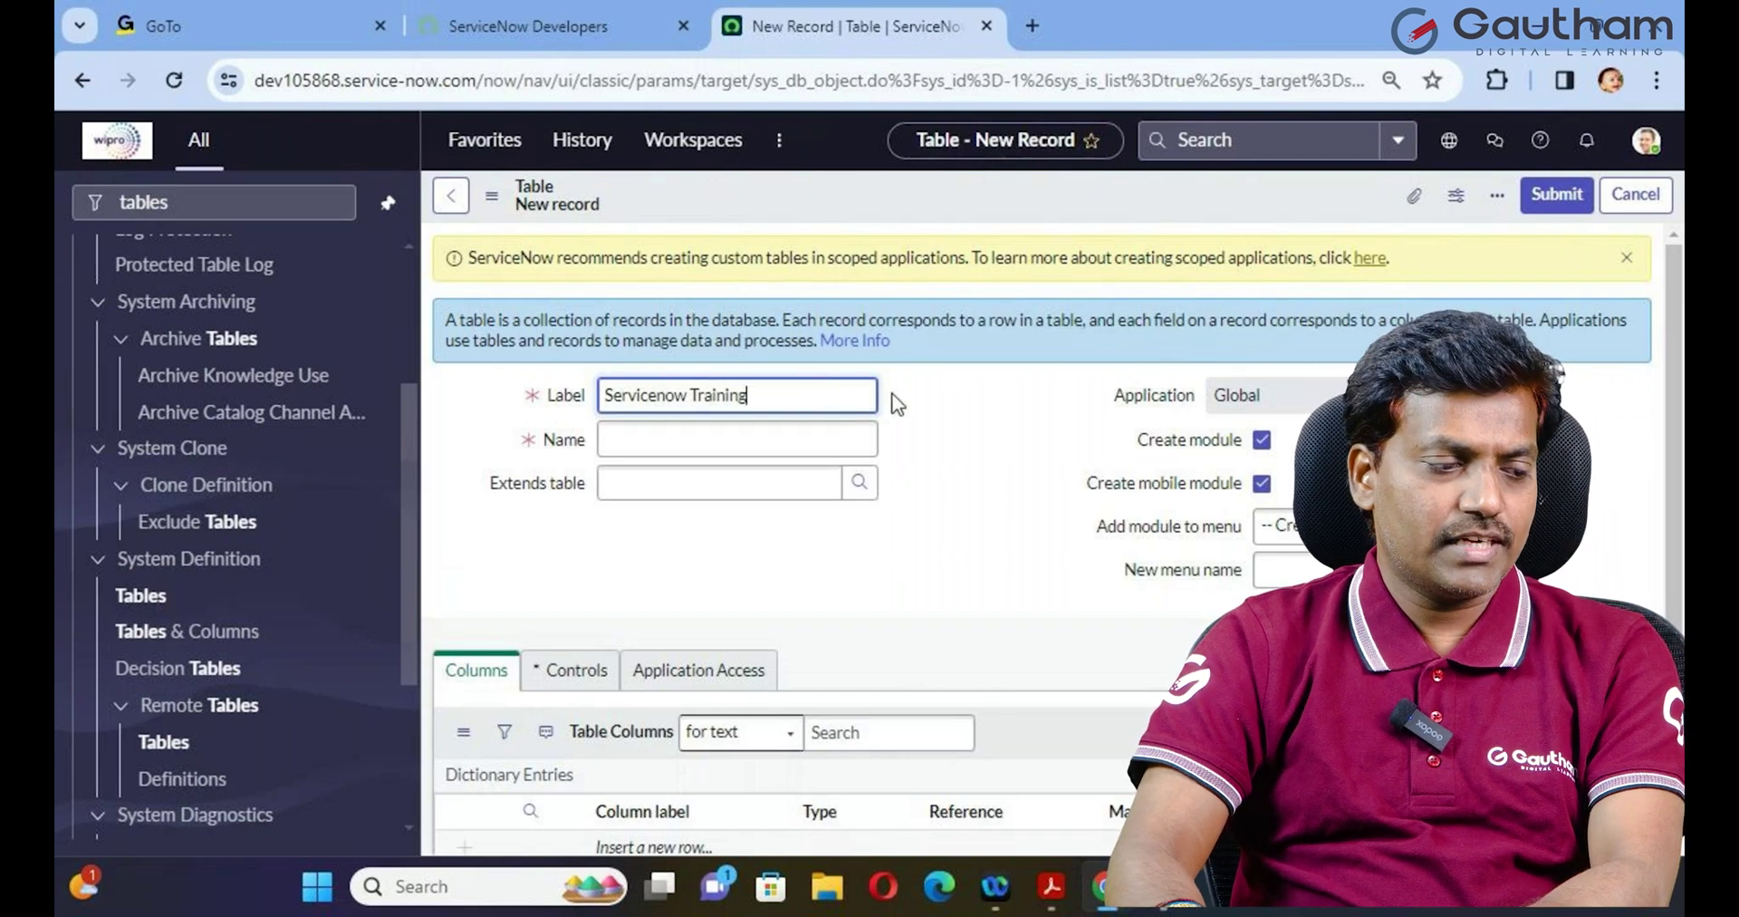
# Step: Check the generated table name with its u_ prefix and the new menu name, and try to submit the table
pyautogui.click(602, 444)
pyautogui.doubleClick(602, 439)
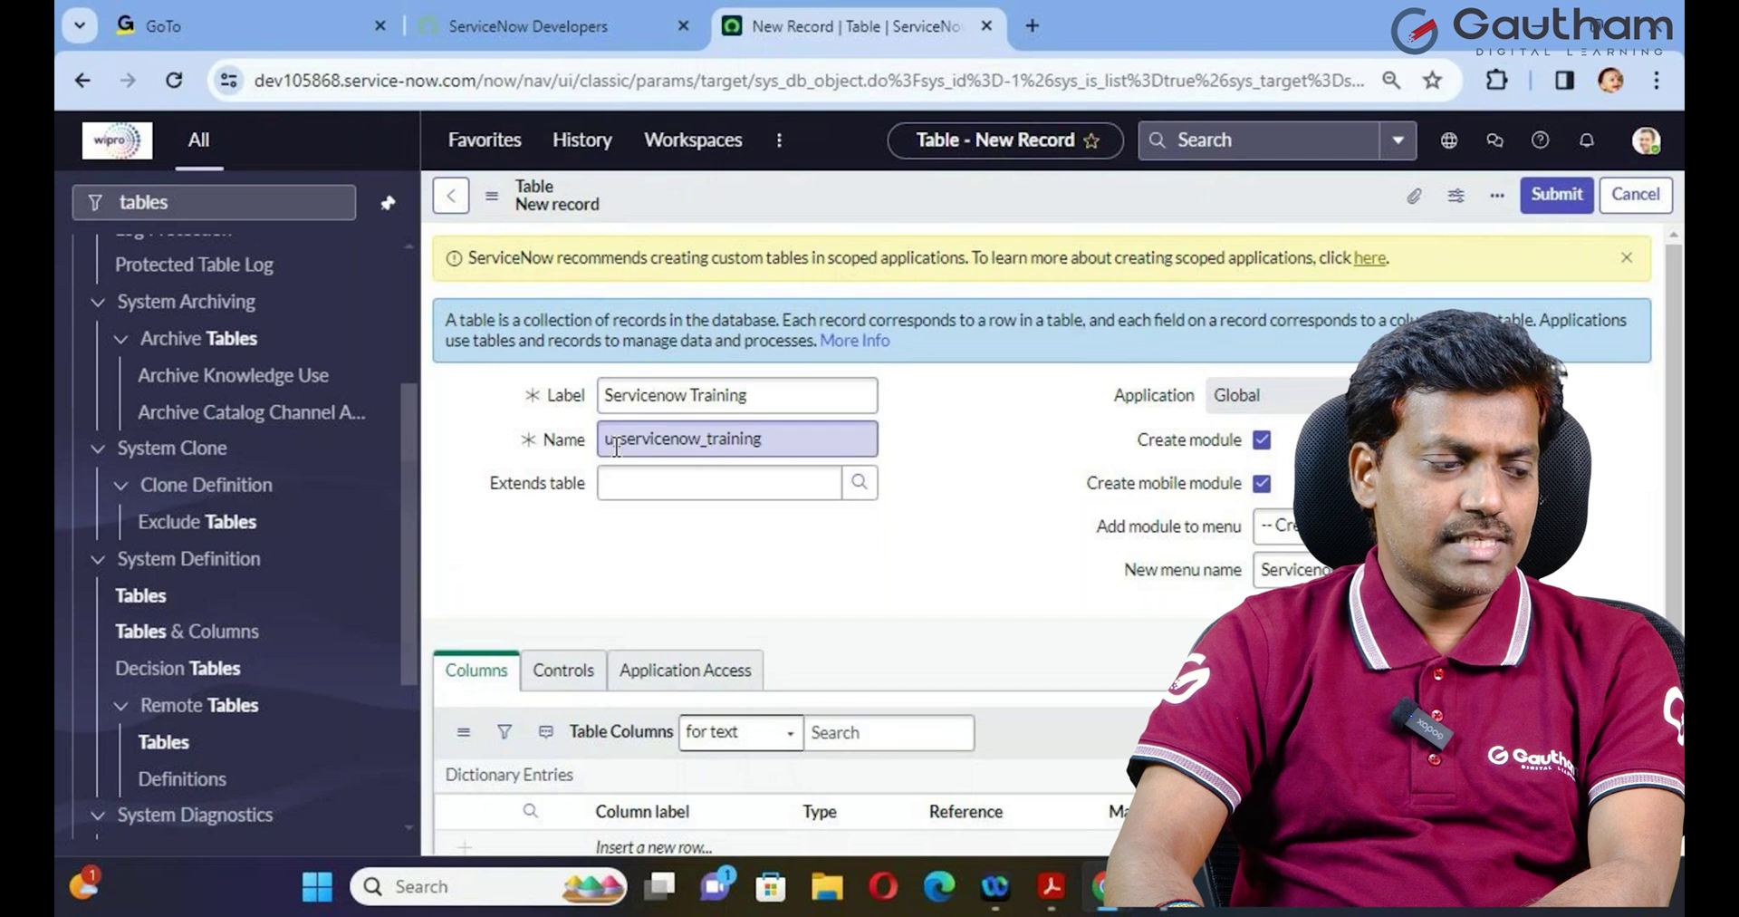
pyautogui.moveTo(612, 440); pyautogui.dragTo(604, 439)
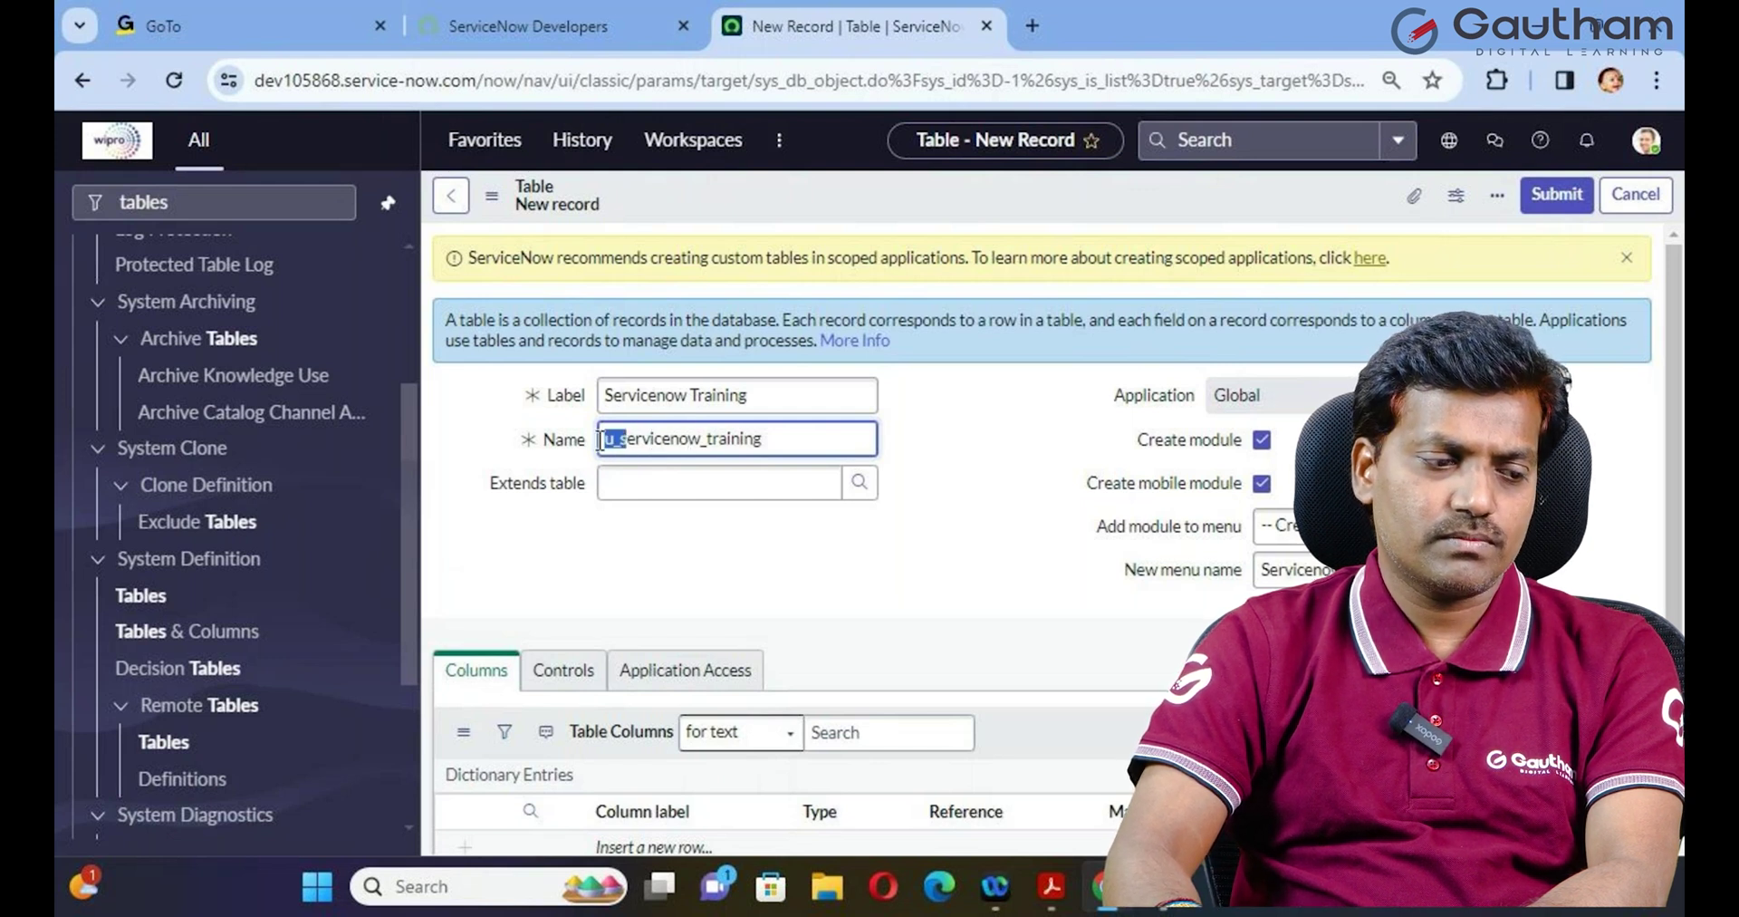
pyautogui.click(1031, 442)
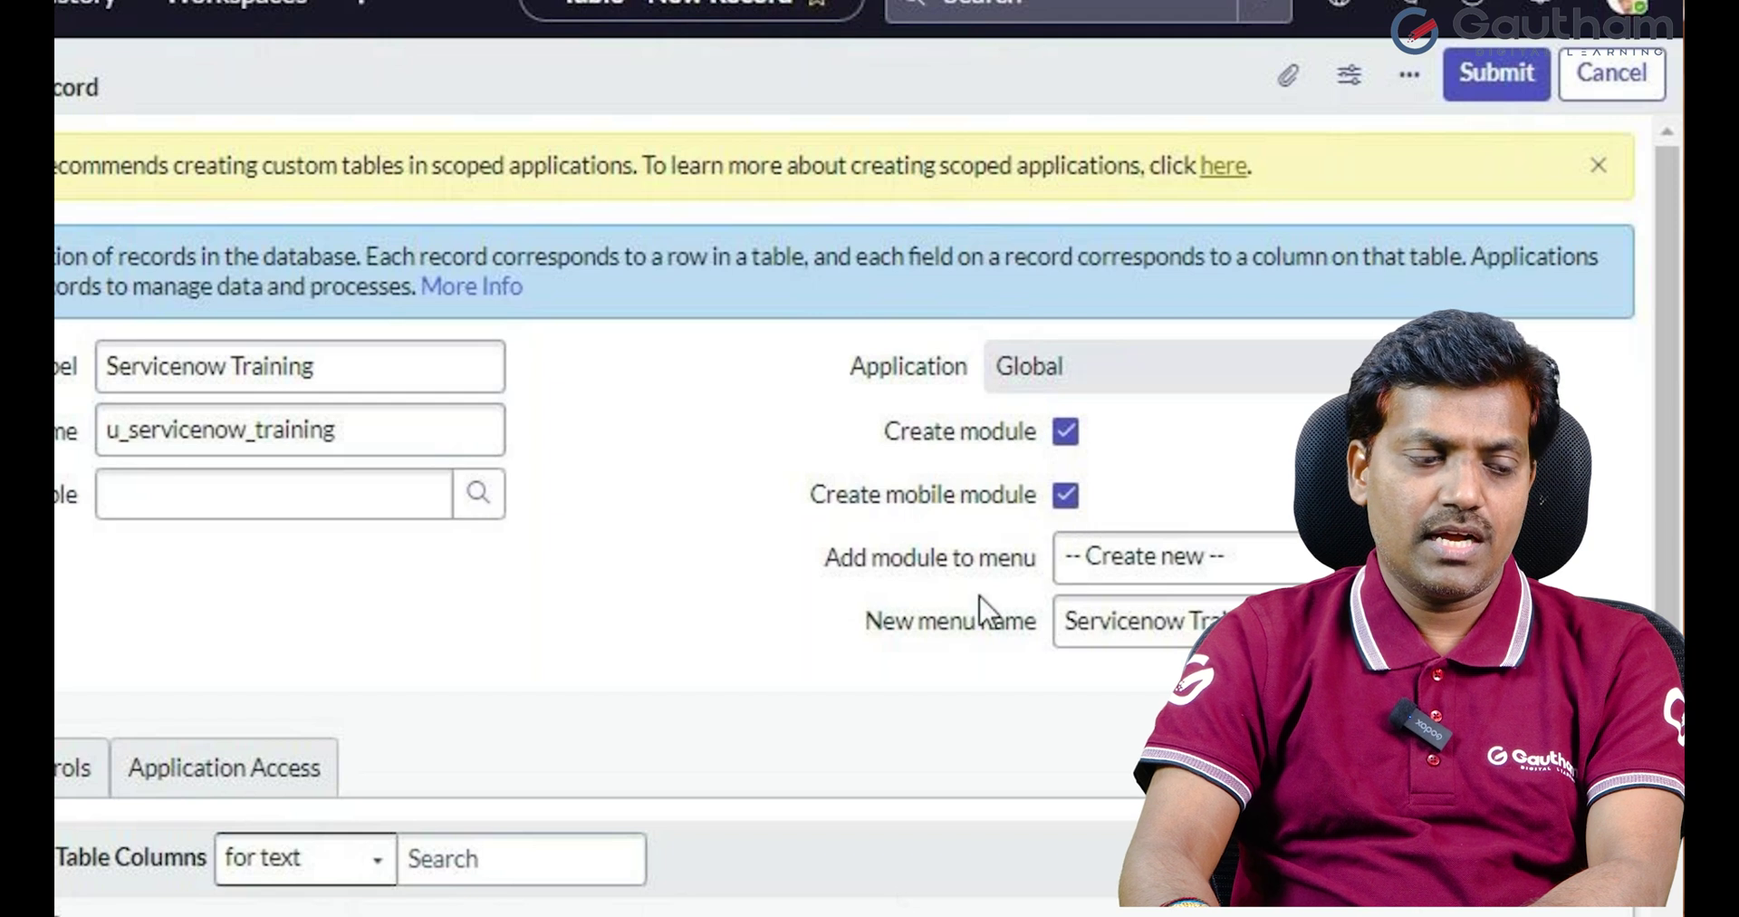
pyautogui.click(1177, 639)
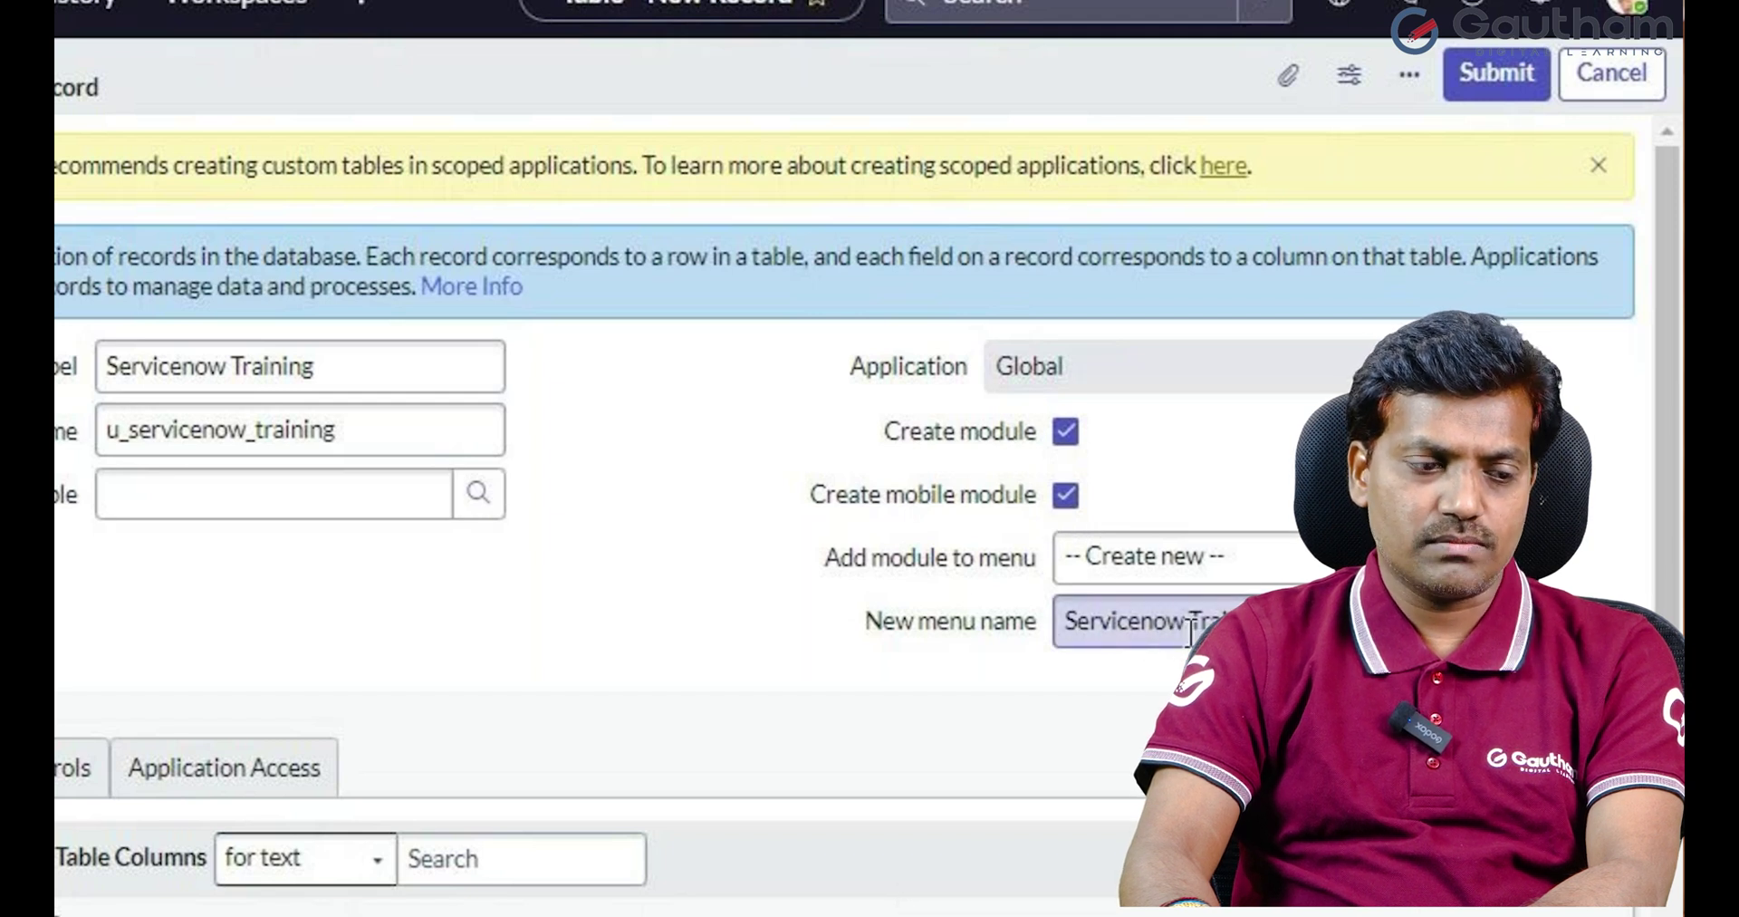
pyautogui.click(1497, 77)
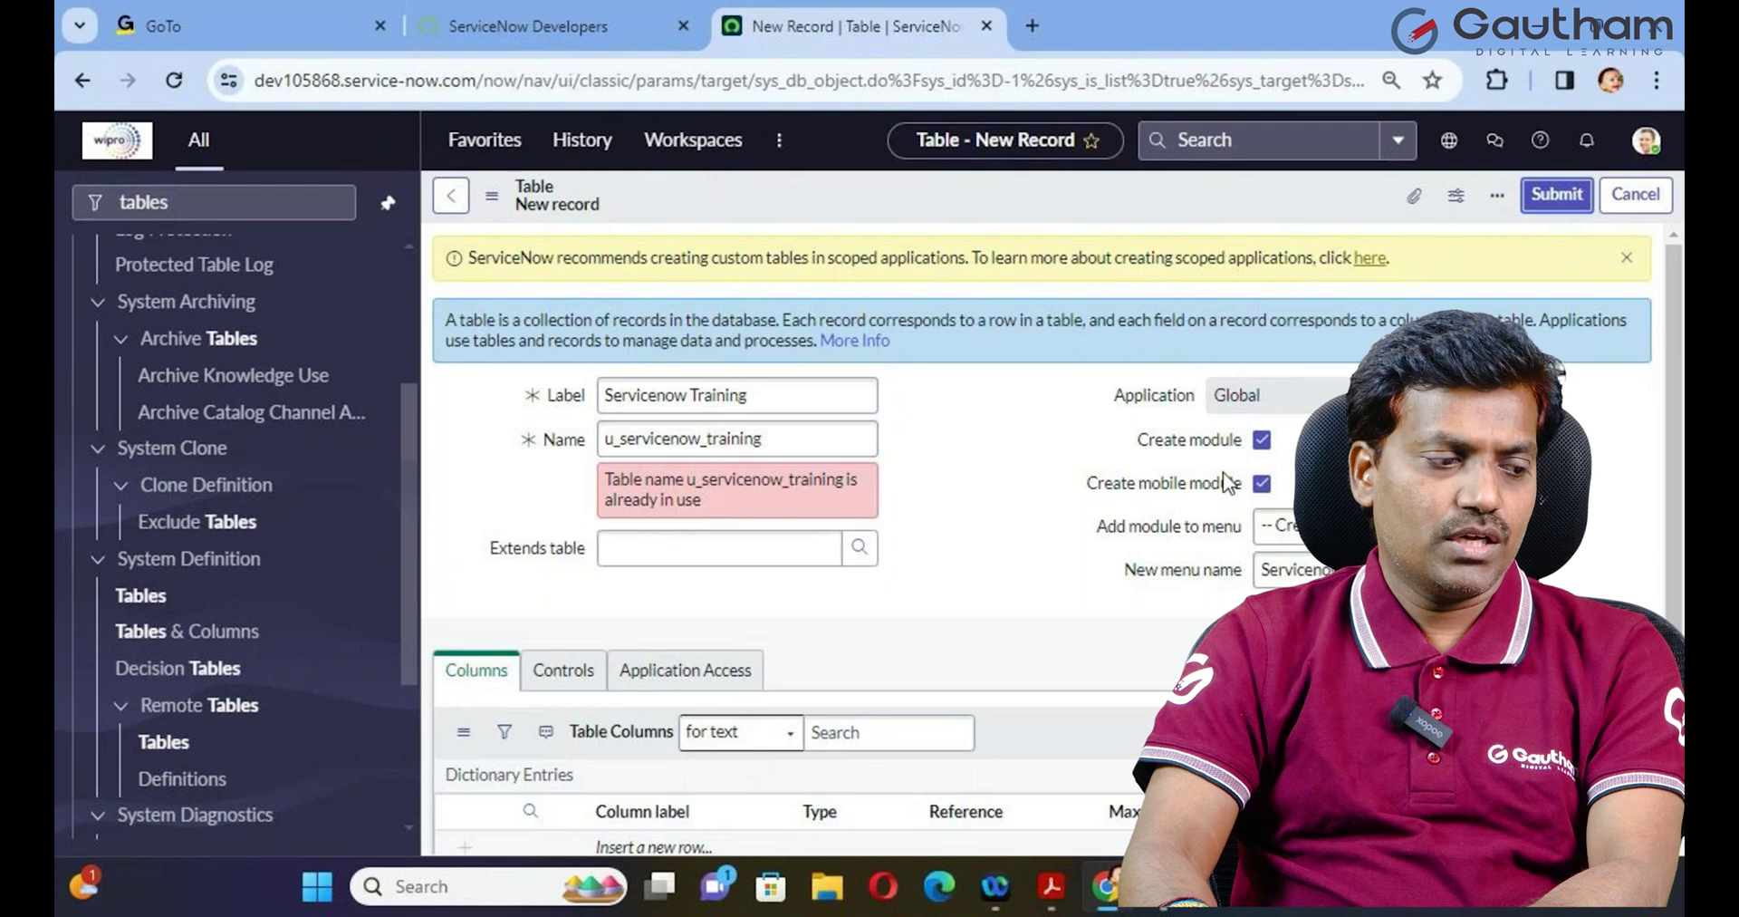
# Step: Shorten the table's label to "Snow Training" and submit the new table record
pyautogui.click(376, 386)
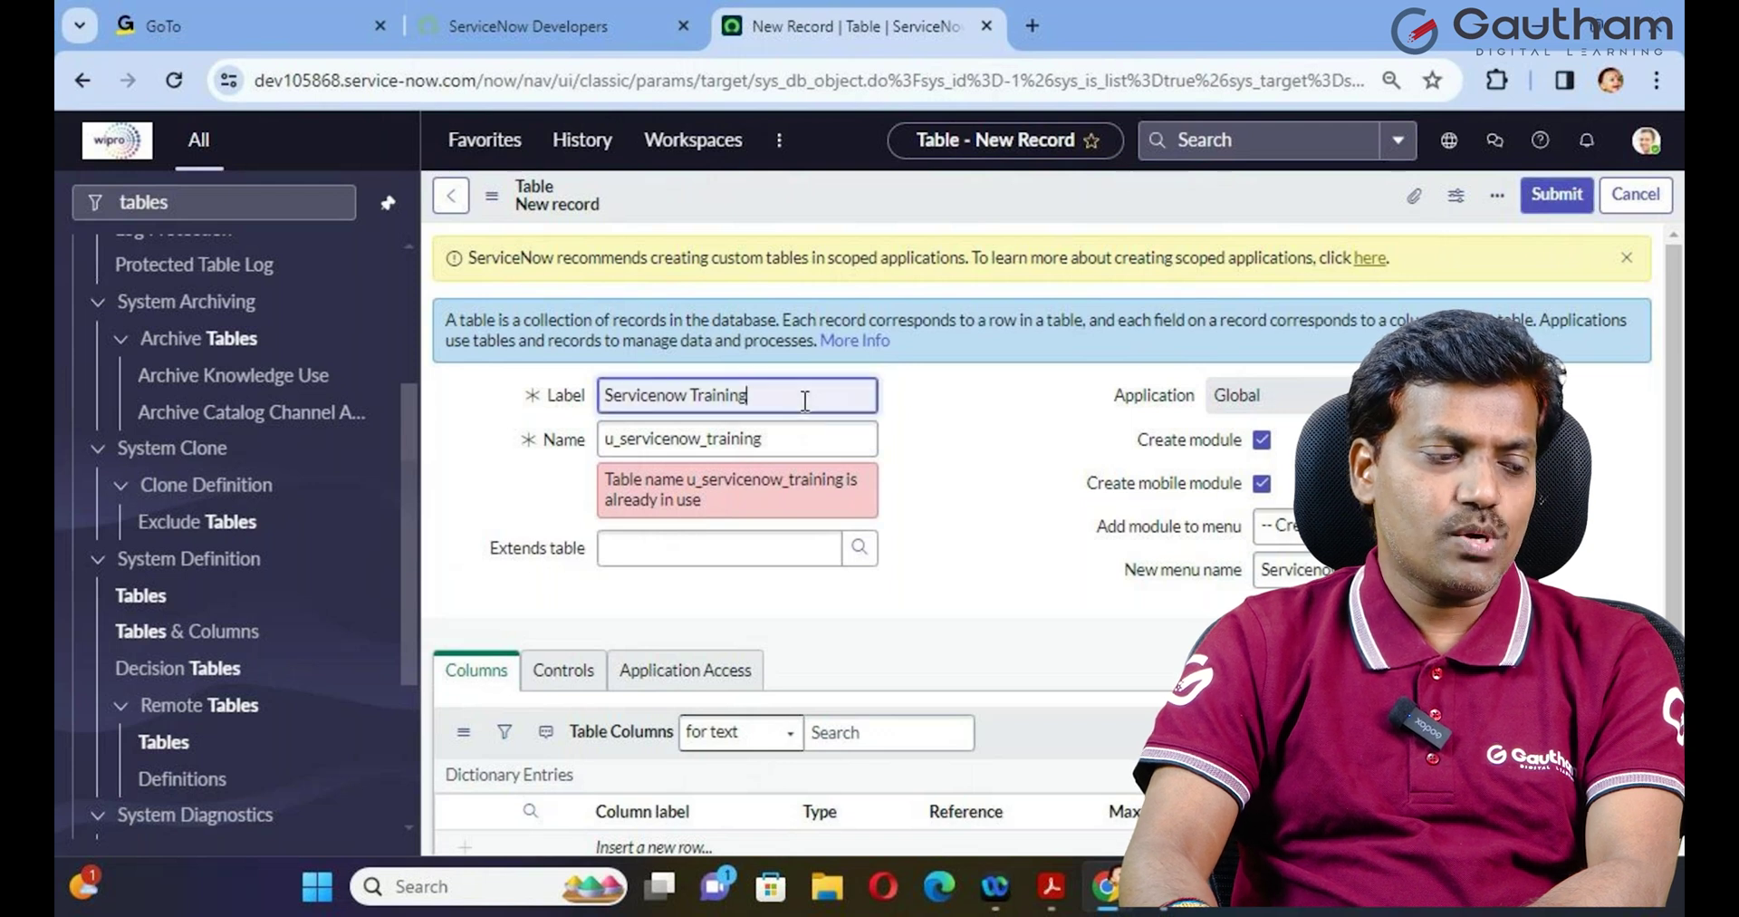
pyautogui.moveTo(804, 396); pyautogui.dragTo(600, 395)
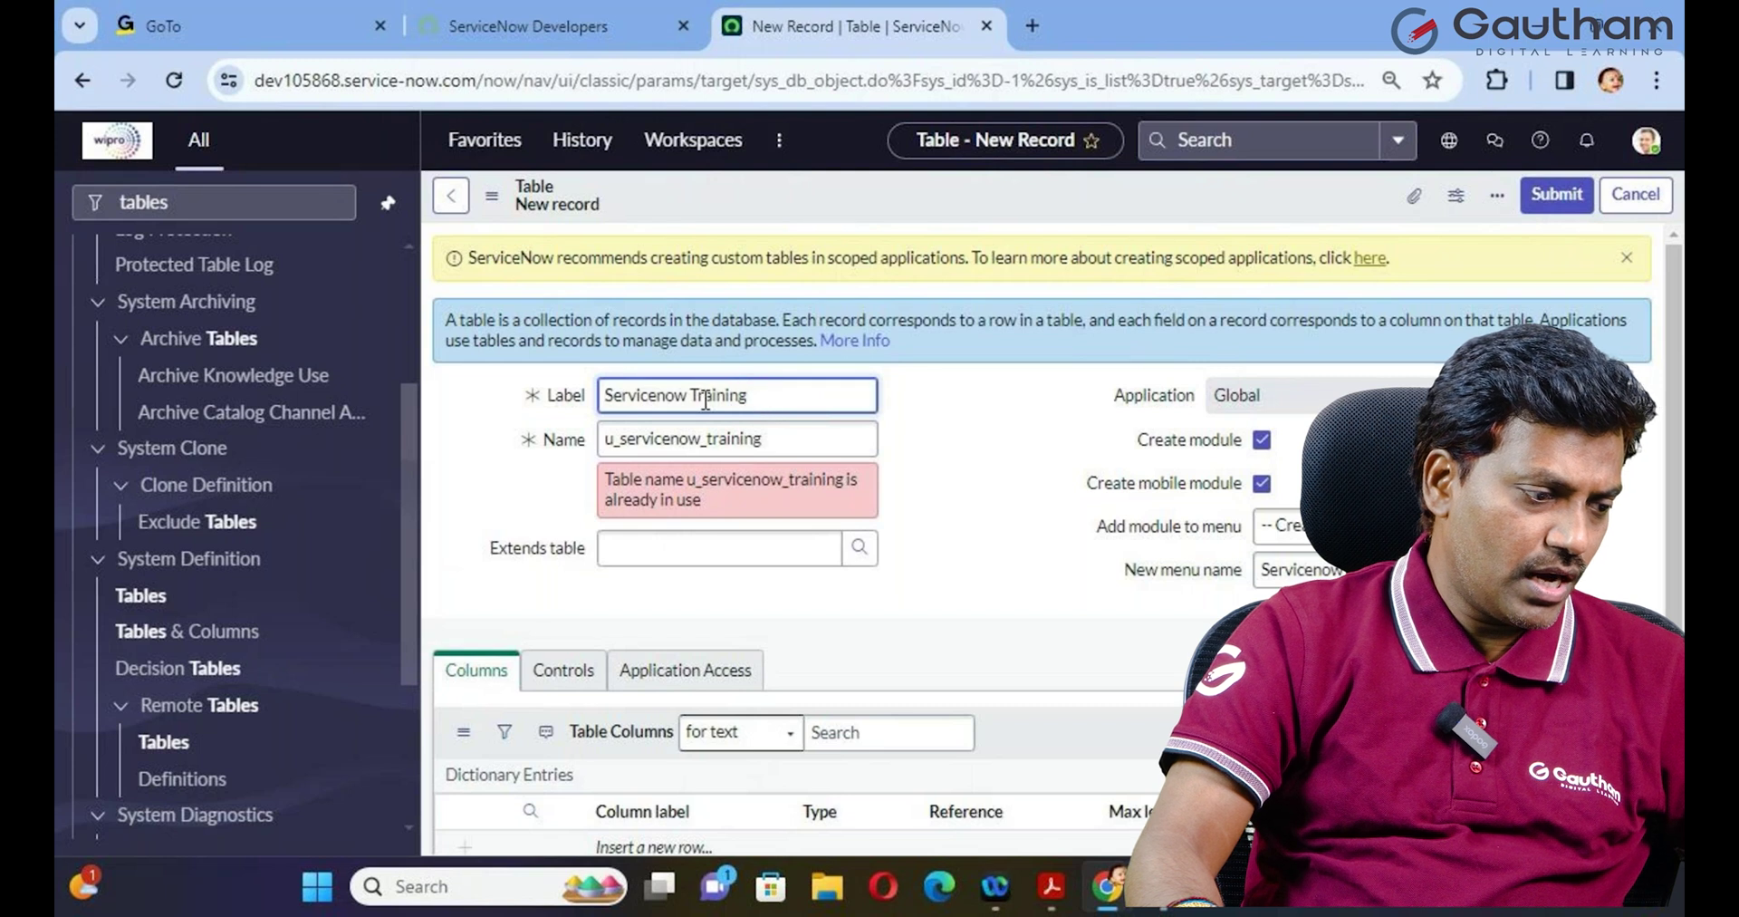
pyautogui.click(657, 396)
pyautogui.press('BackSpace')
pyautogui.press('BackSpace')
pyautogui.press('BackSpace')
pyautogui.press('BackSpace')
pyautogui.press('BackSpace')
pyautogui.press('BackSpace')
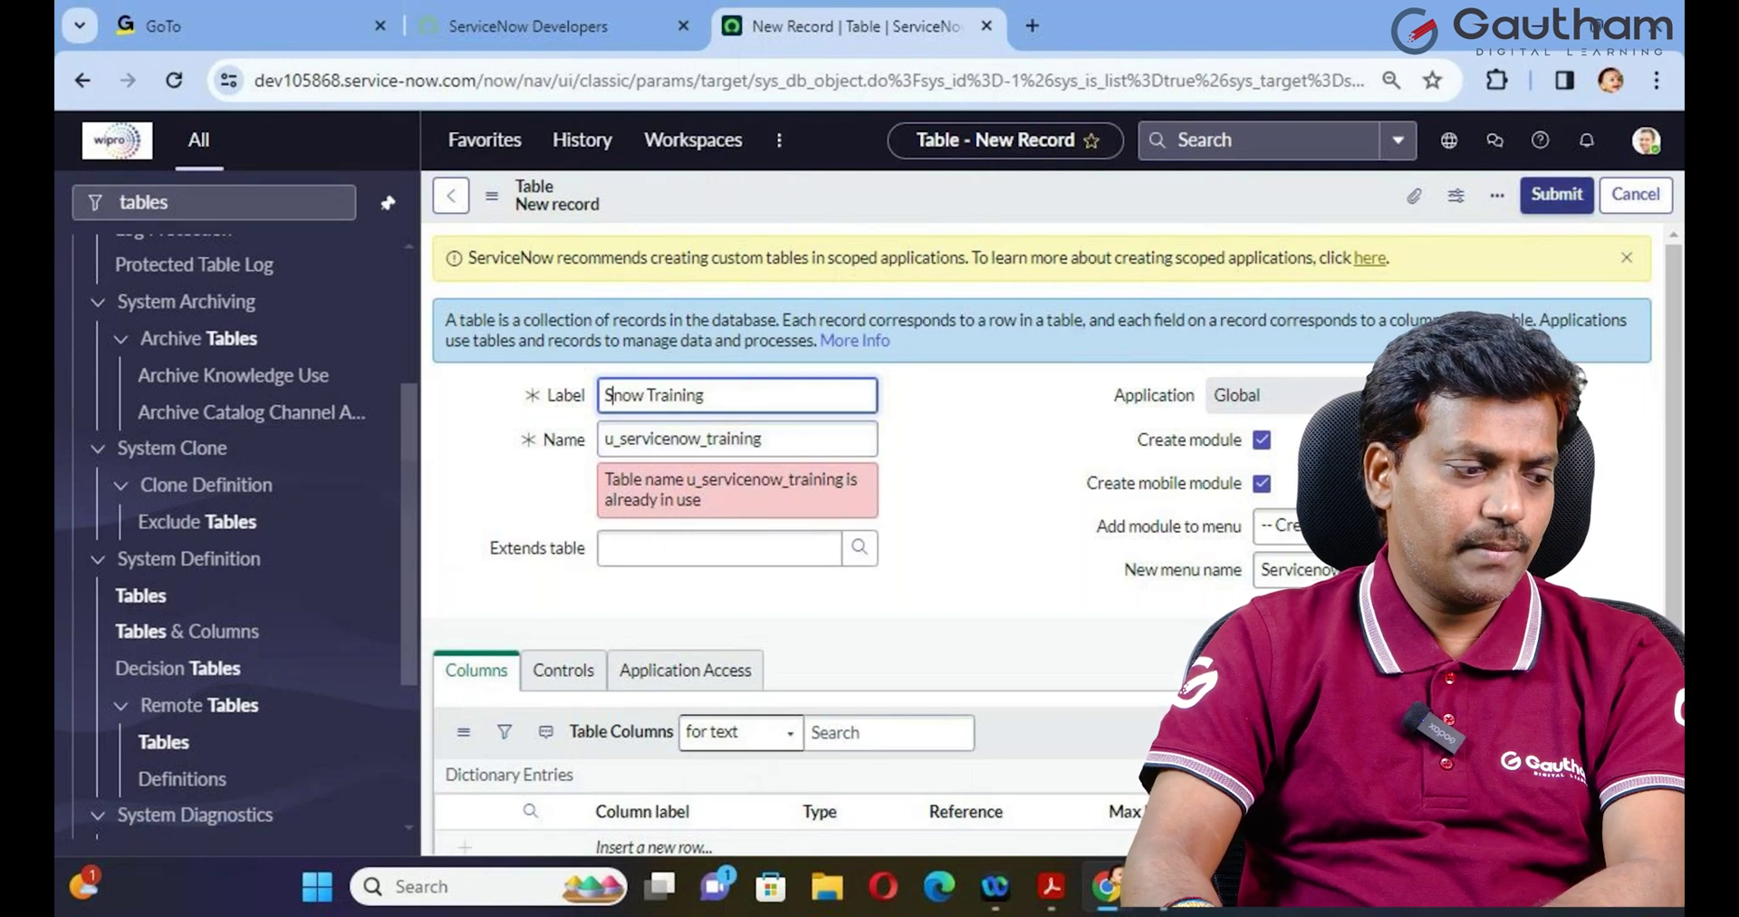
pyautogui.click(1556, 194)
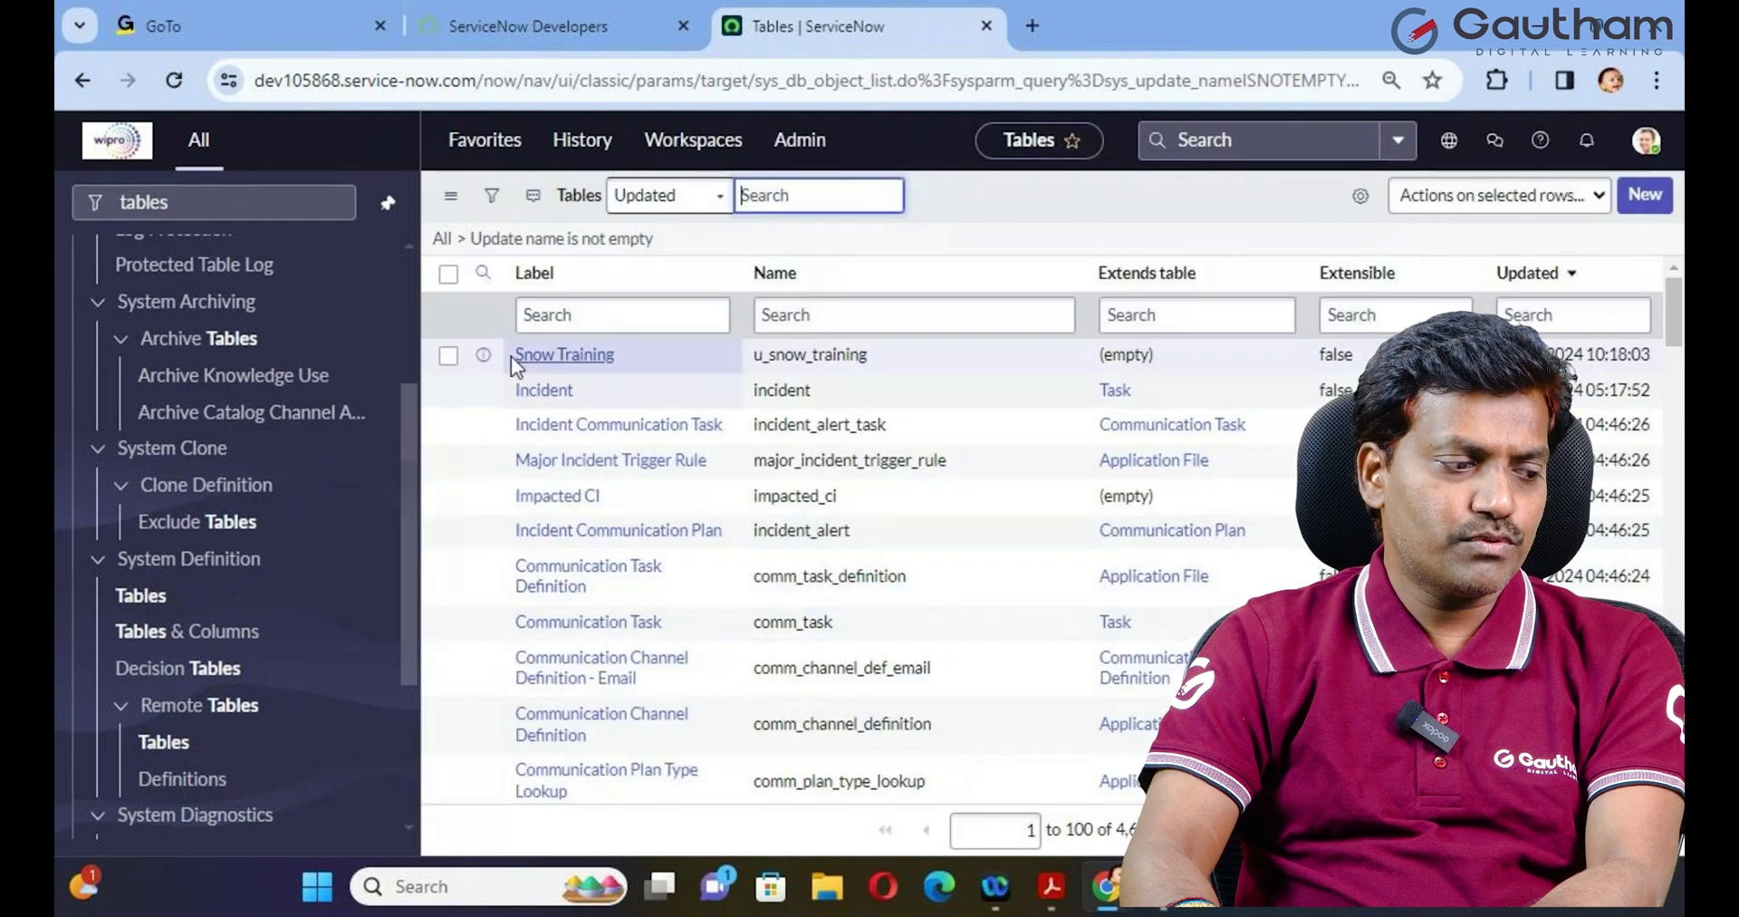
# Step: Preview the Snow Training table in the list, open its full record and review its columns
pyautogui.click(485, 355)
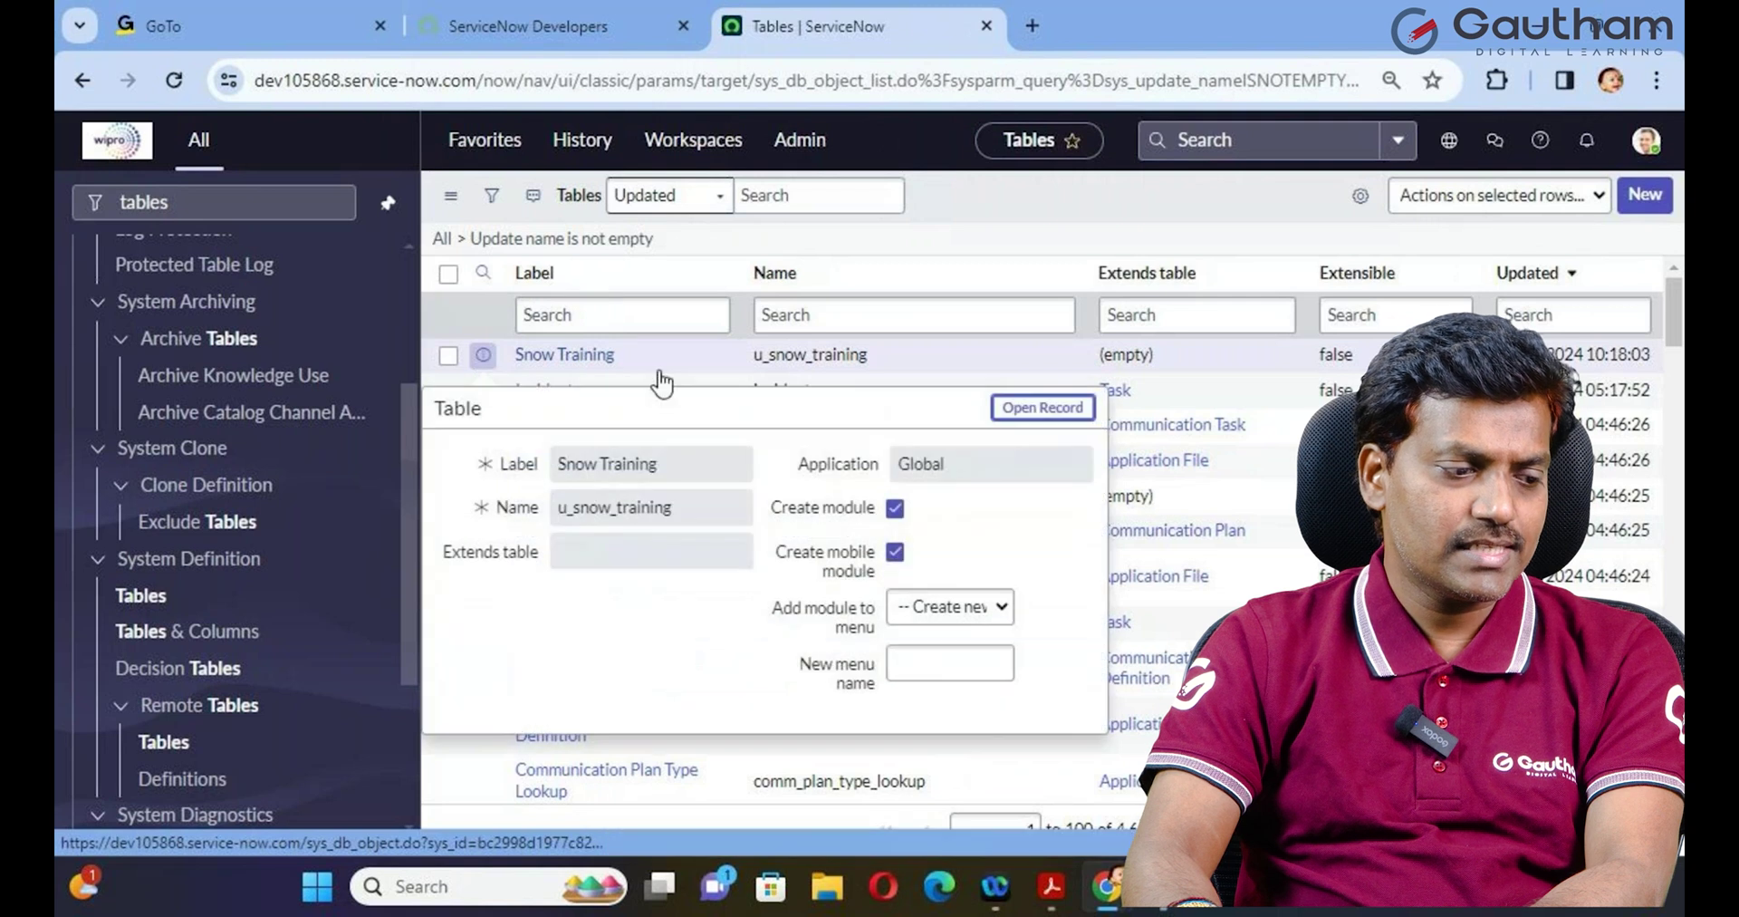
pyautogui.click(1040, 410)
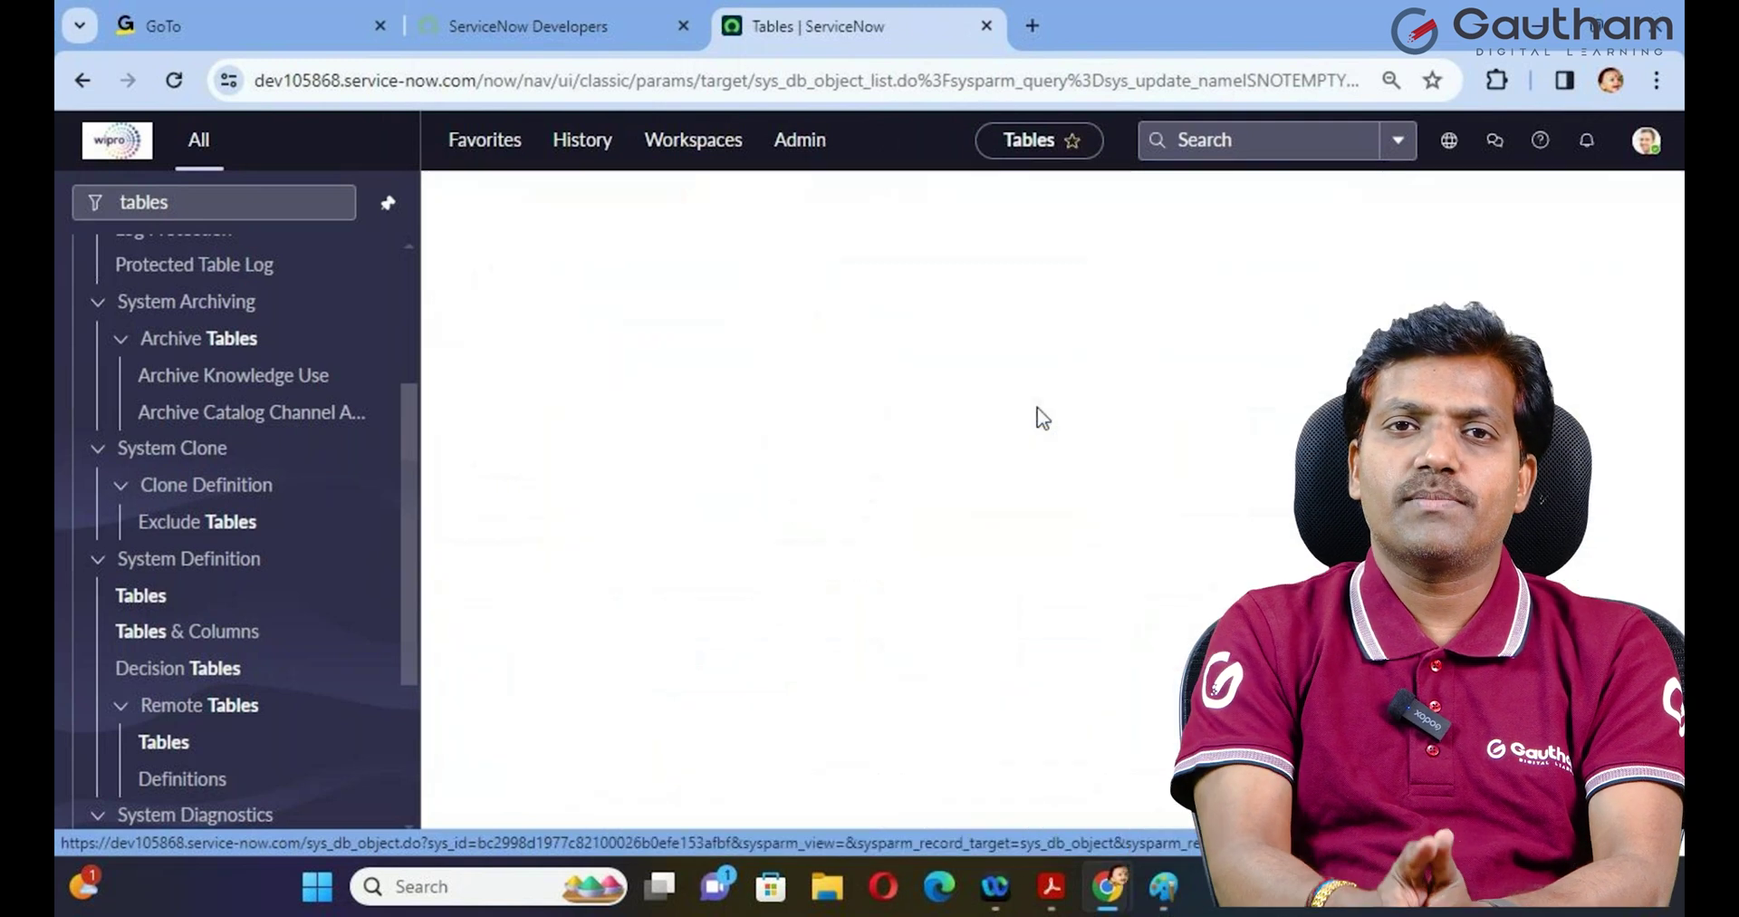
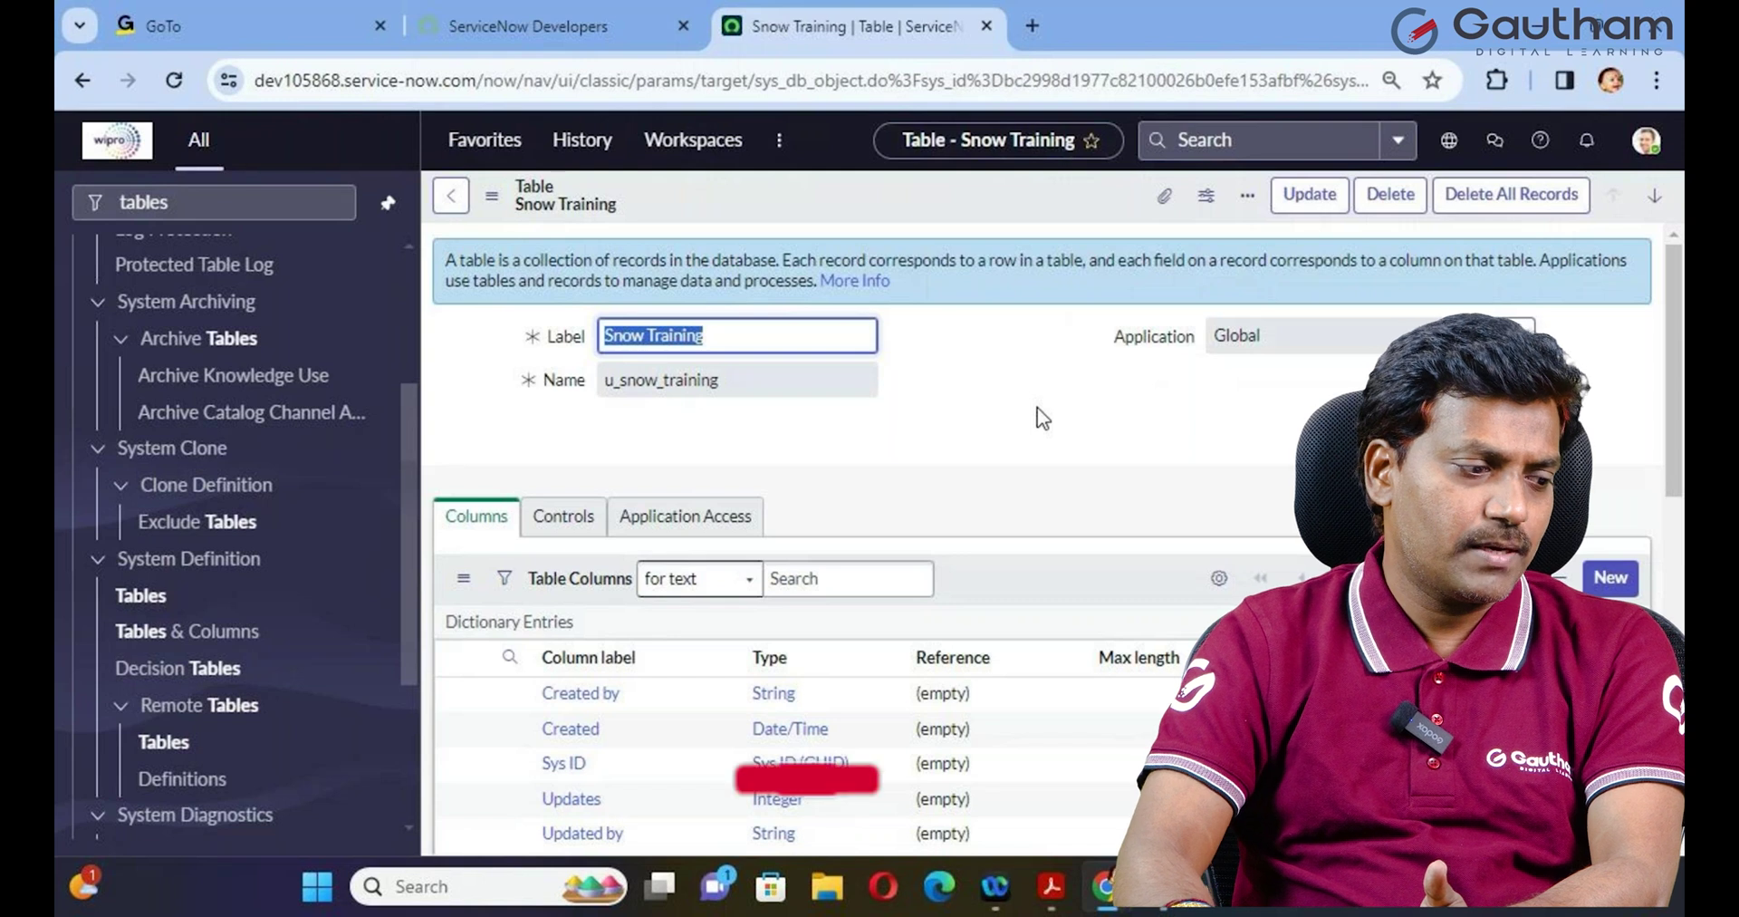
pyautogui.scroll(-2, 1037, 405)
pyautogui.scroll(2, 1036, 406)
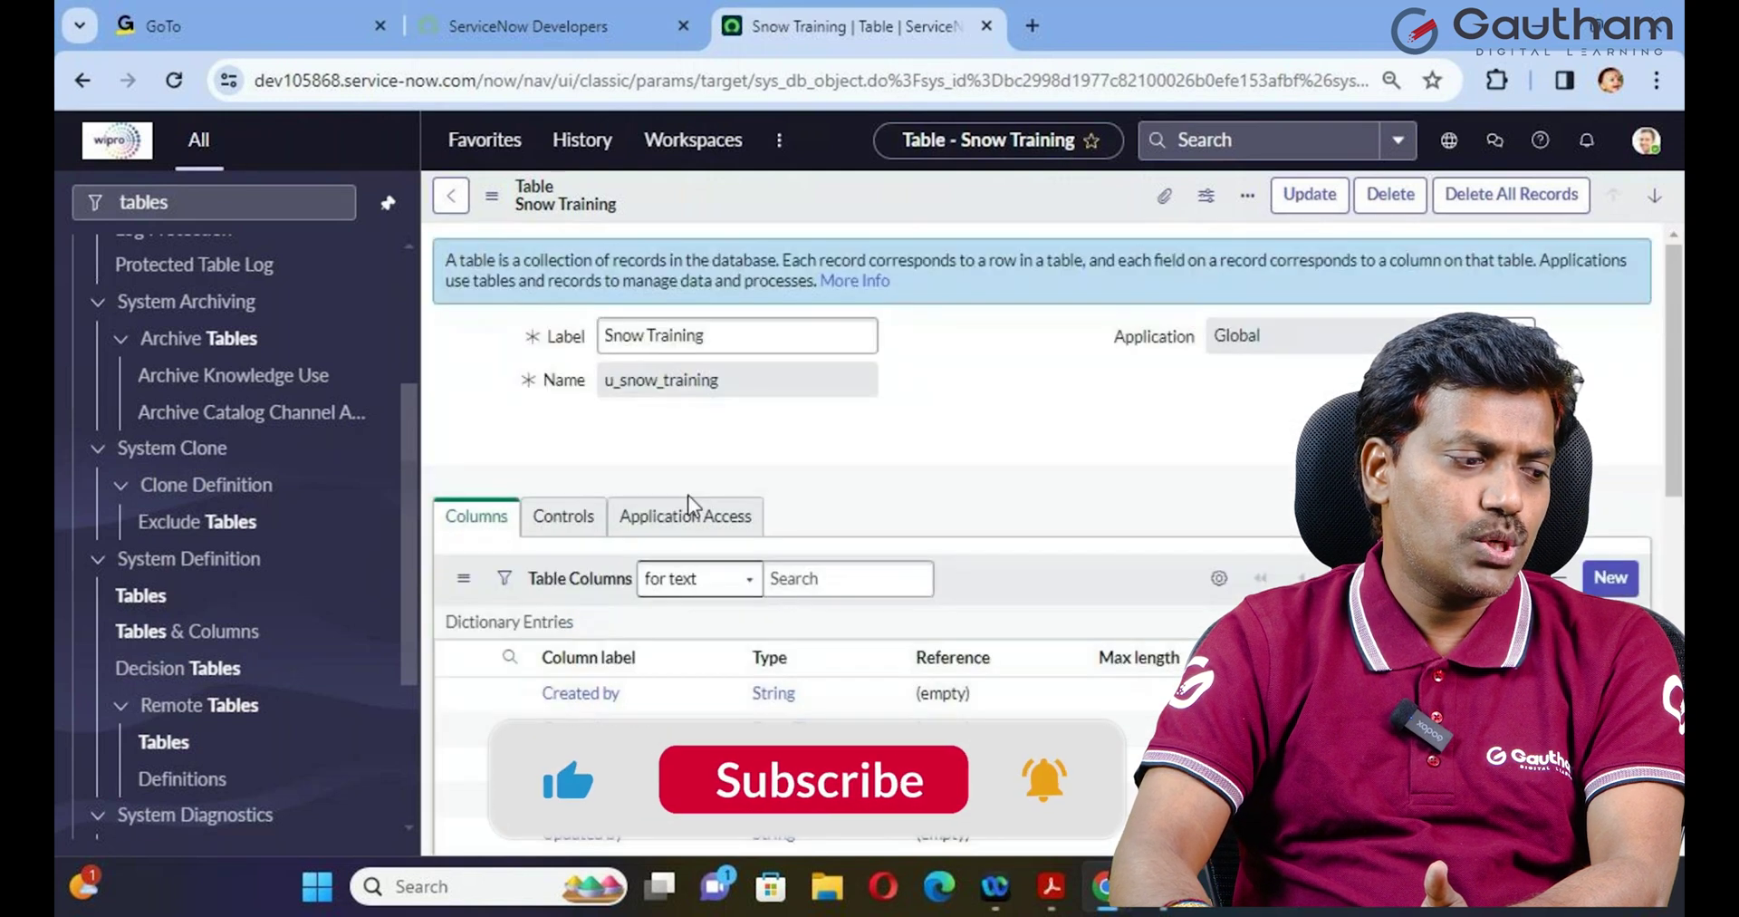
# Step: In the Snow Training table's controls, enable auto-numbering and set the prefix to SNW
pyautogui.click(563, 511)
pyautogui.scroll(-1, 1204, 464)
pyautogui.scroll(1, 1204, 464)
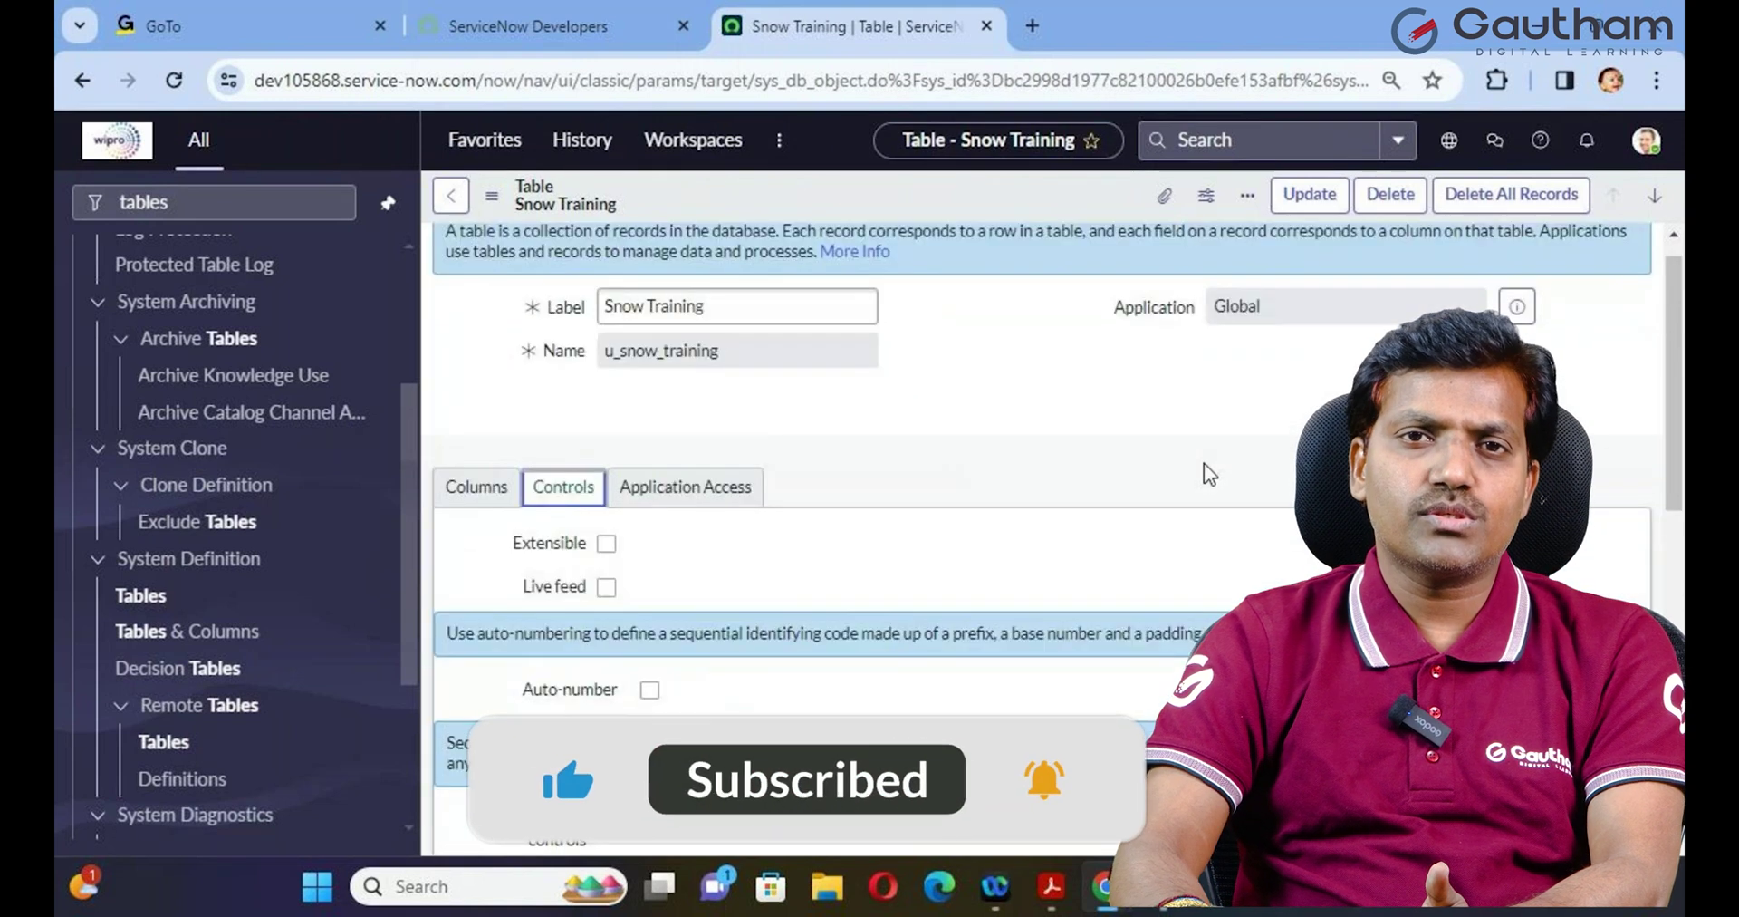
pyautogui.scroll(-1, 1204, 463)
pyautogui.scroll(-1, 1204, 464)
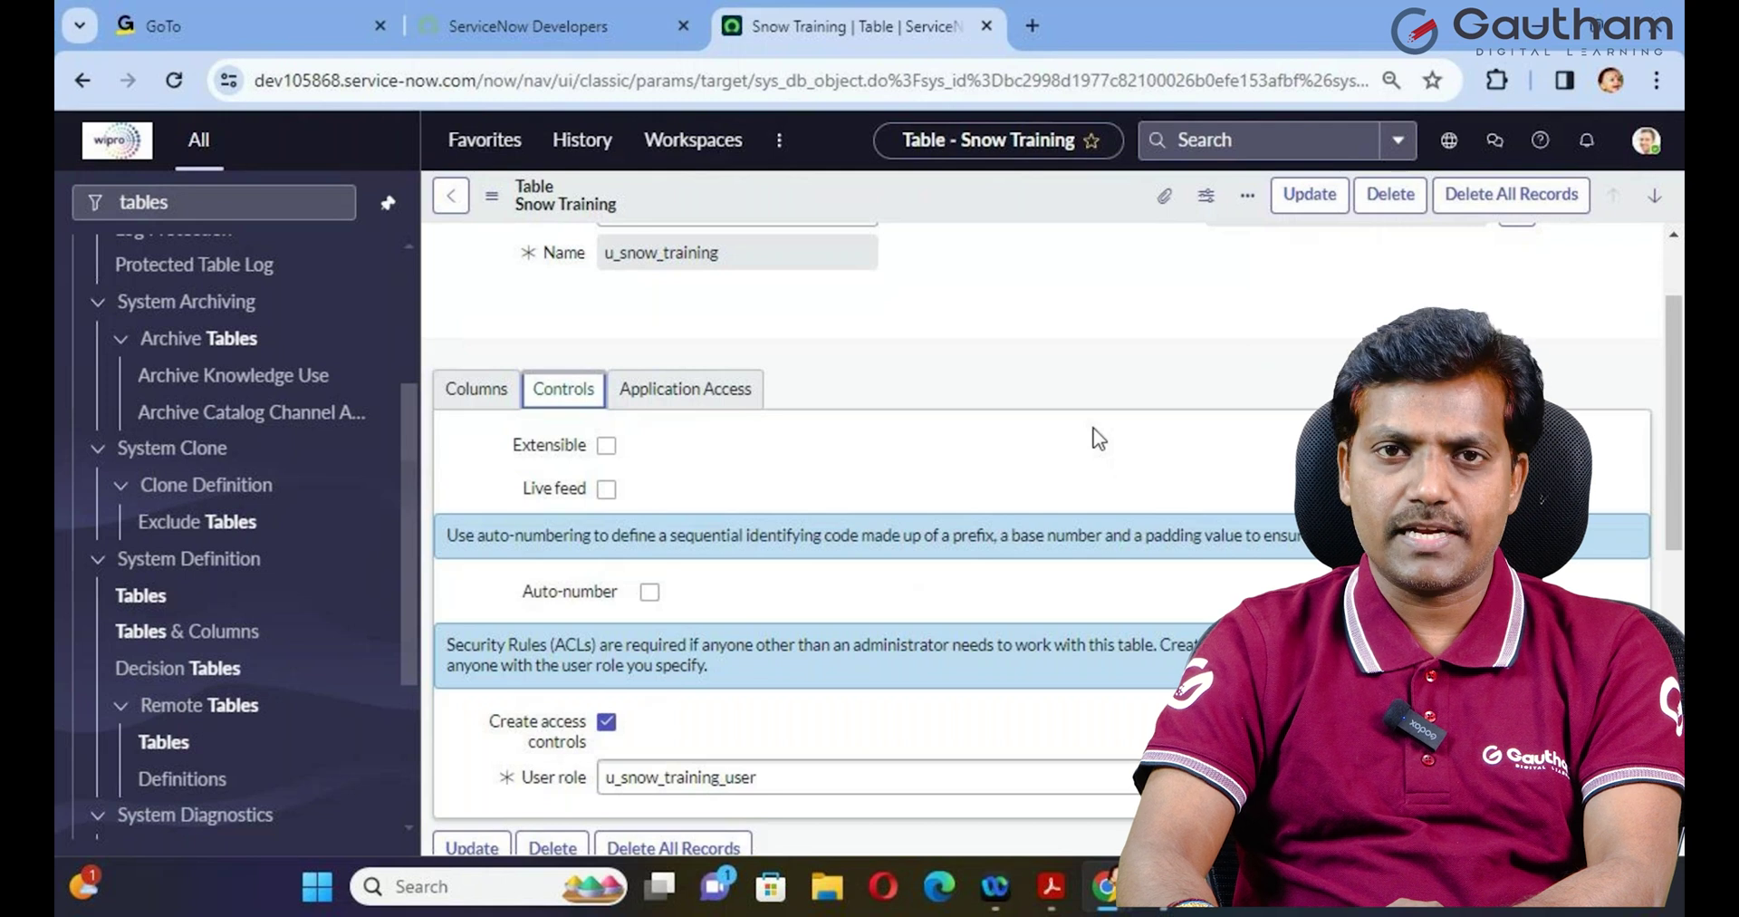
pyautogui.click(650, 592)
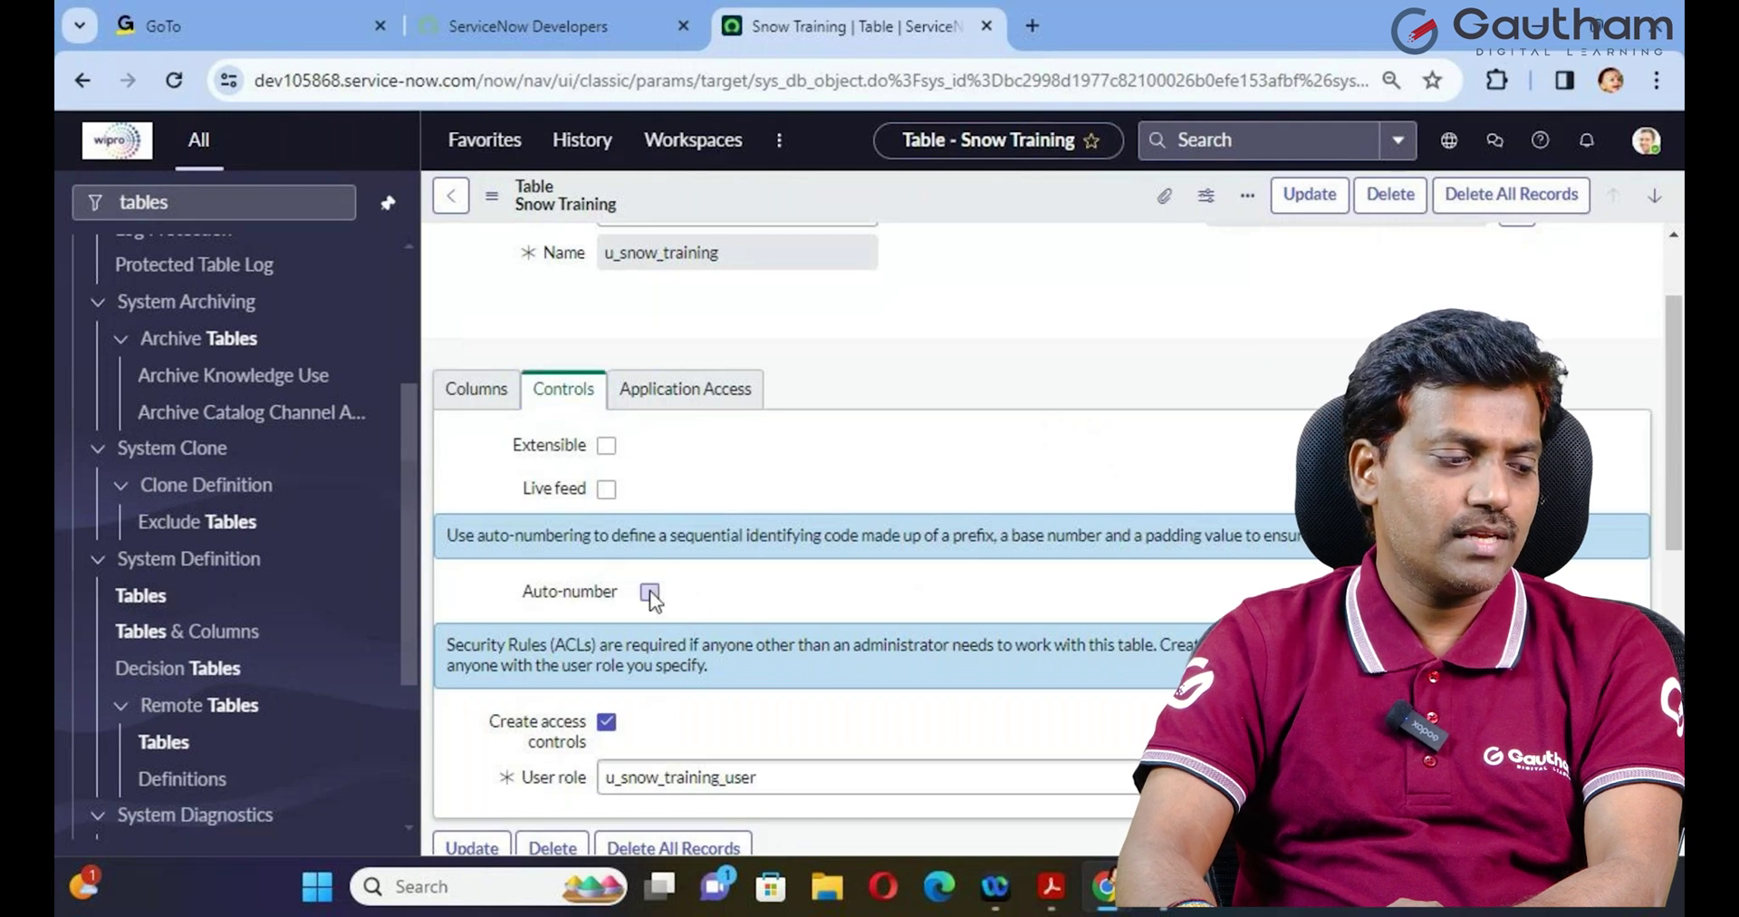
pyautogui.click(695, 642)
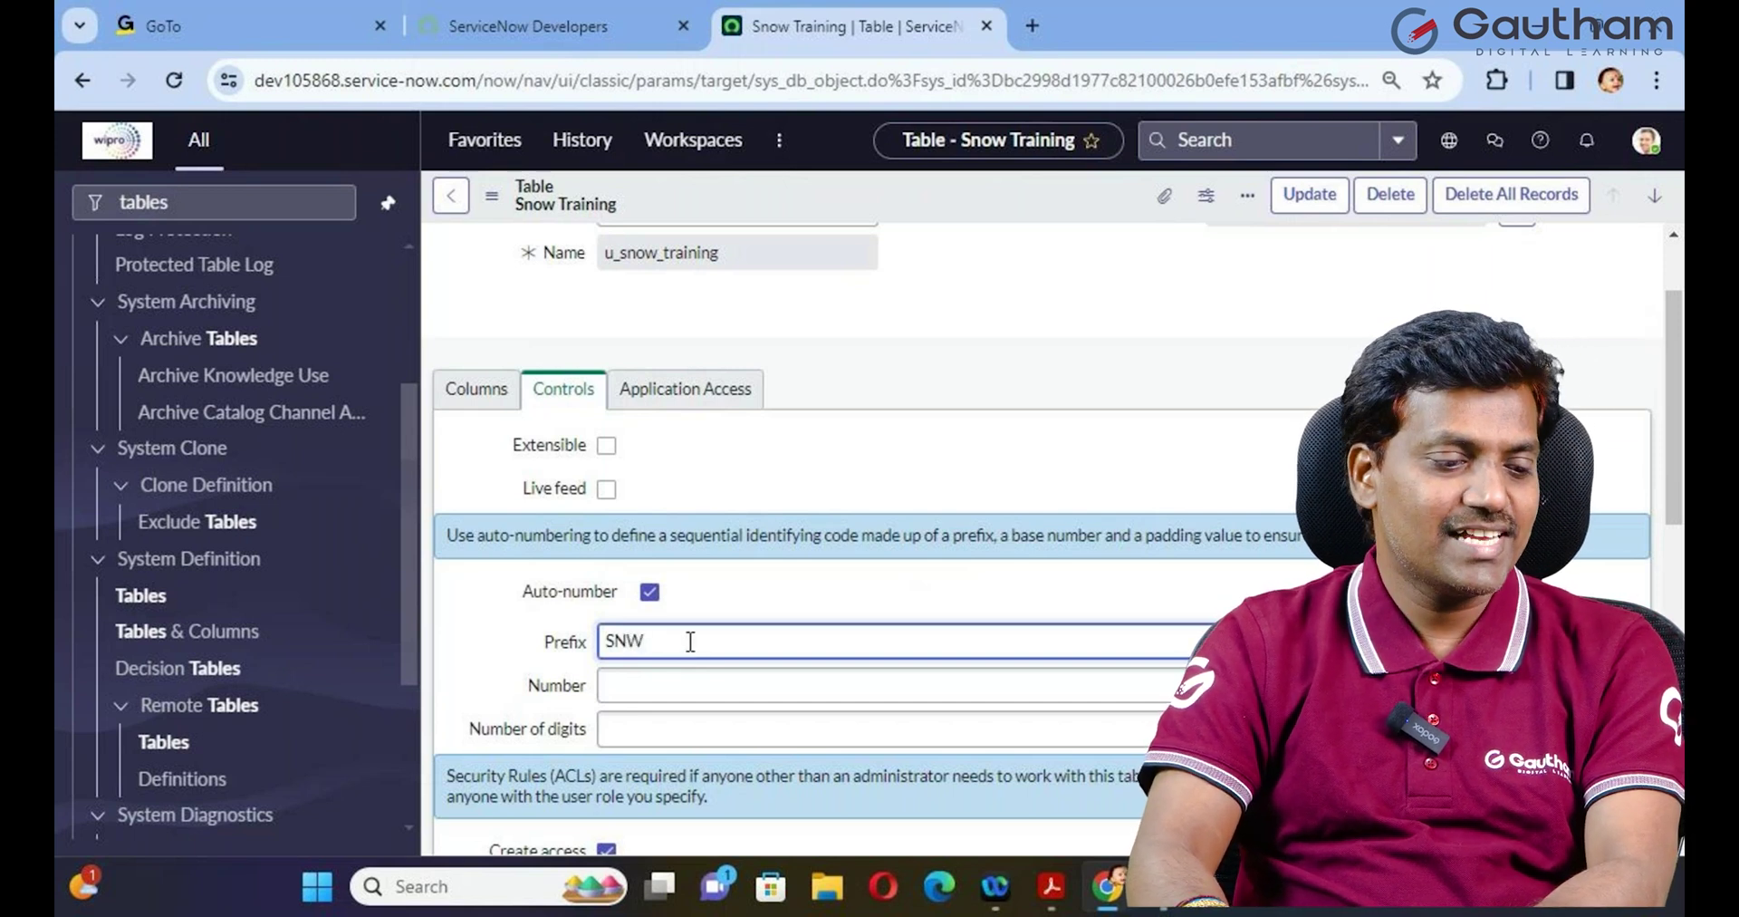
pyautogui.write('W')
pyautogui.press('Tab')
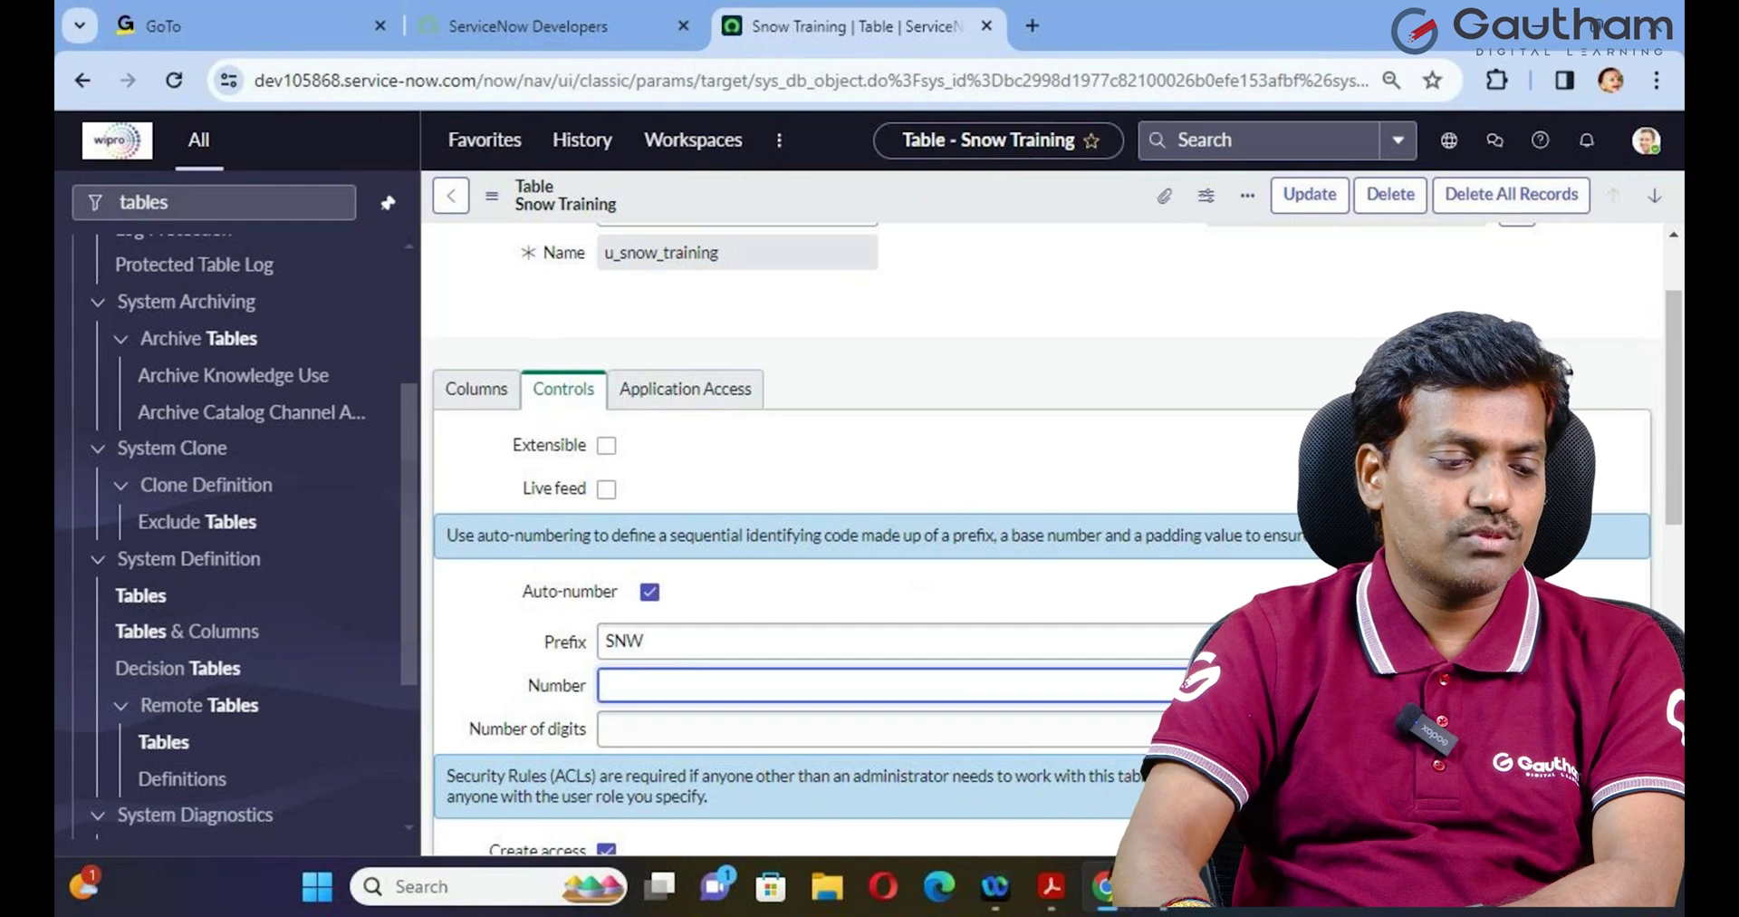
# Step: Update the Snow Training table record with its auto-numbering settings and dismiss the notice
pyautogui.press('Tab')
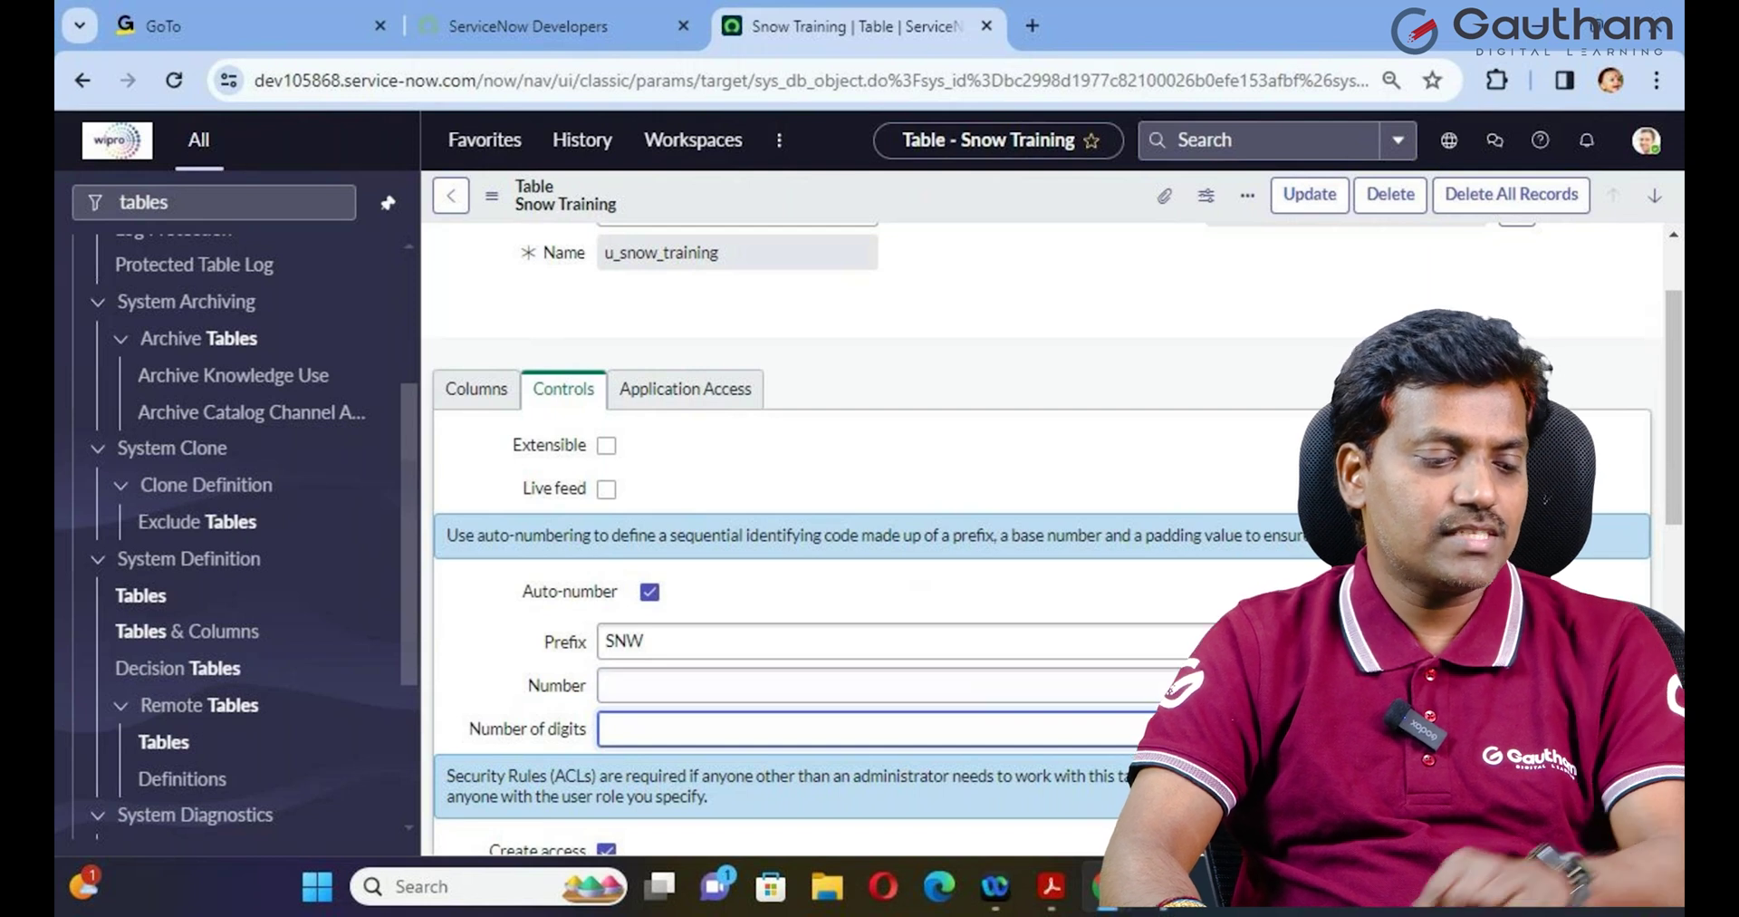
pyautogui.click(888, 685)
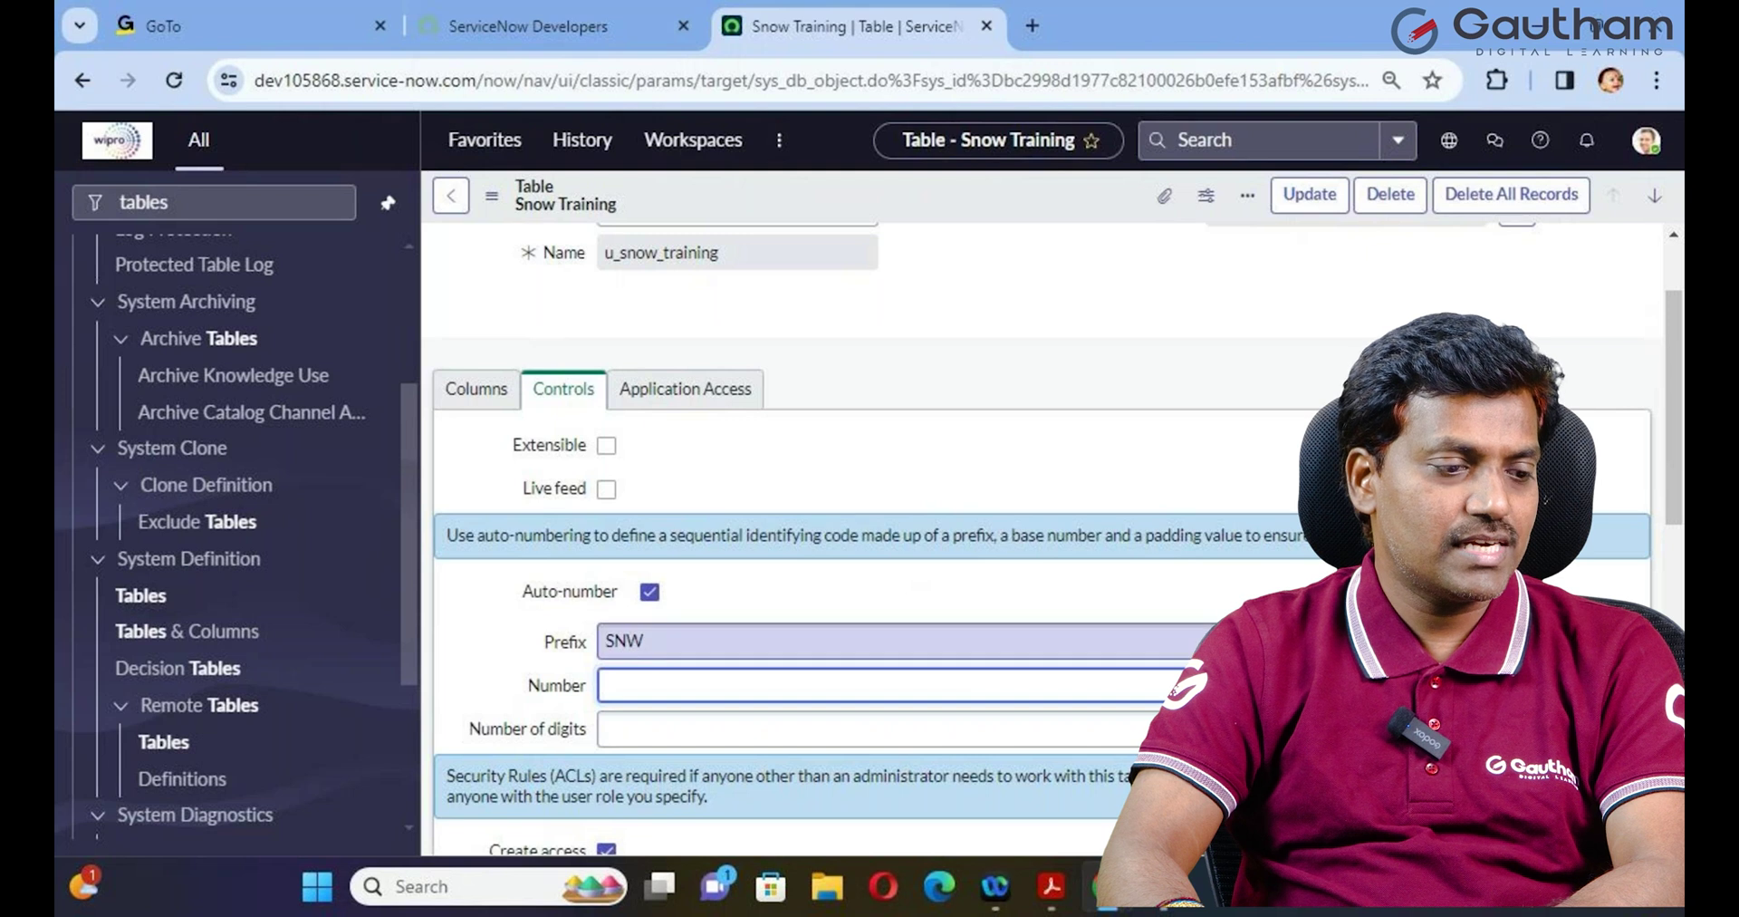
pyautogui.click(1310, 194)
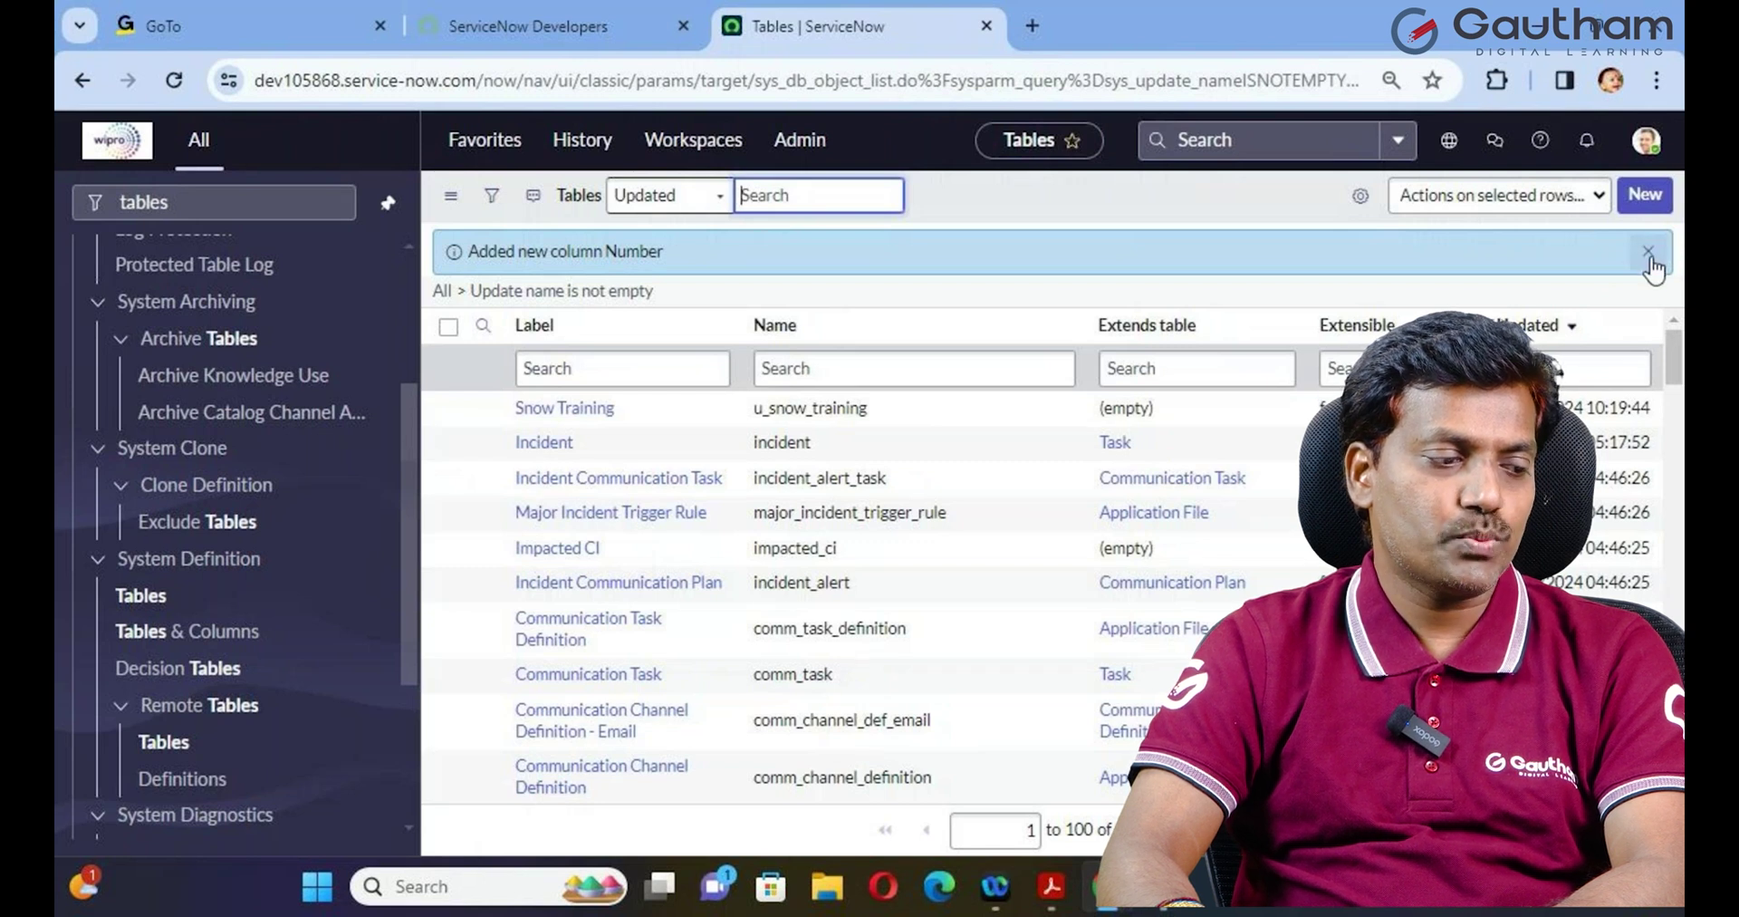
pyautogui.click(1649, 257)
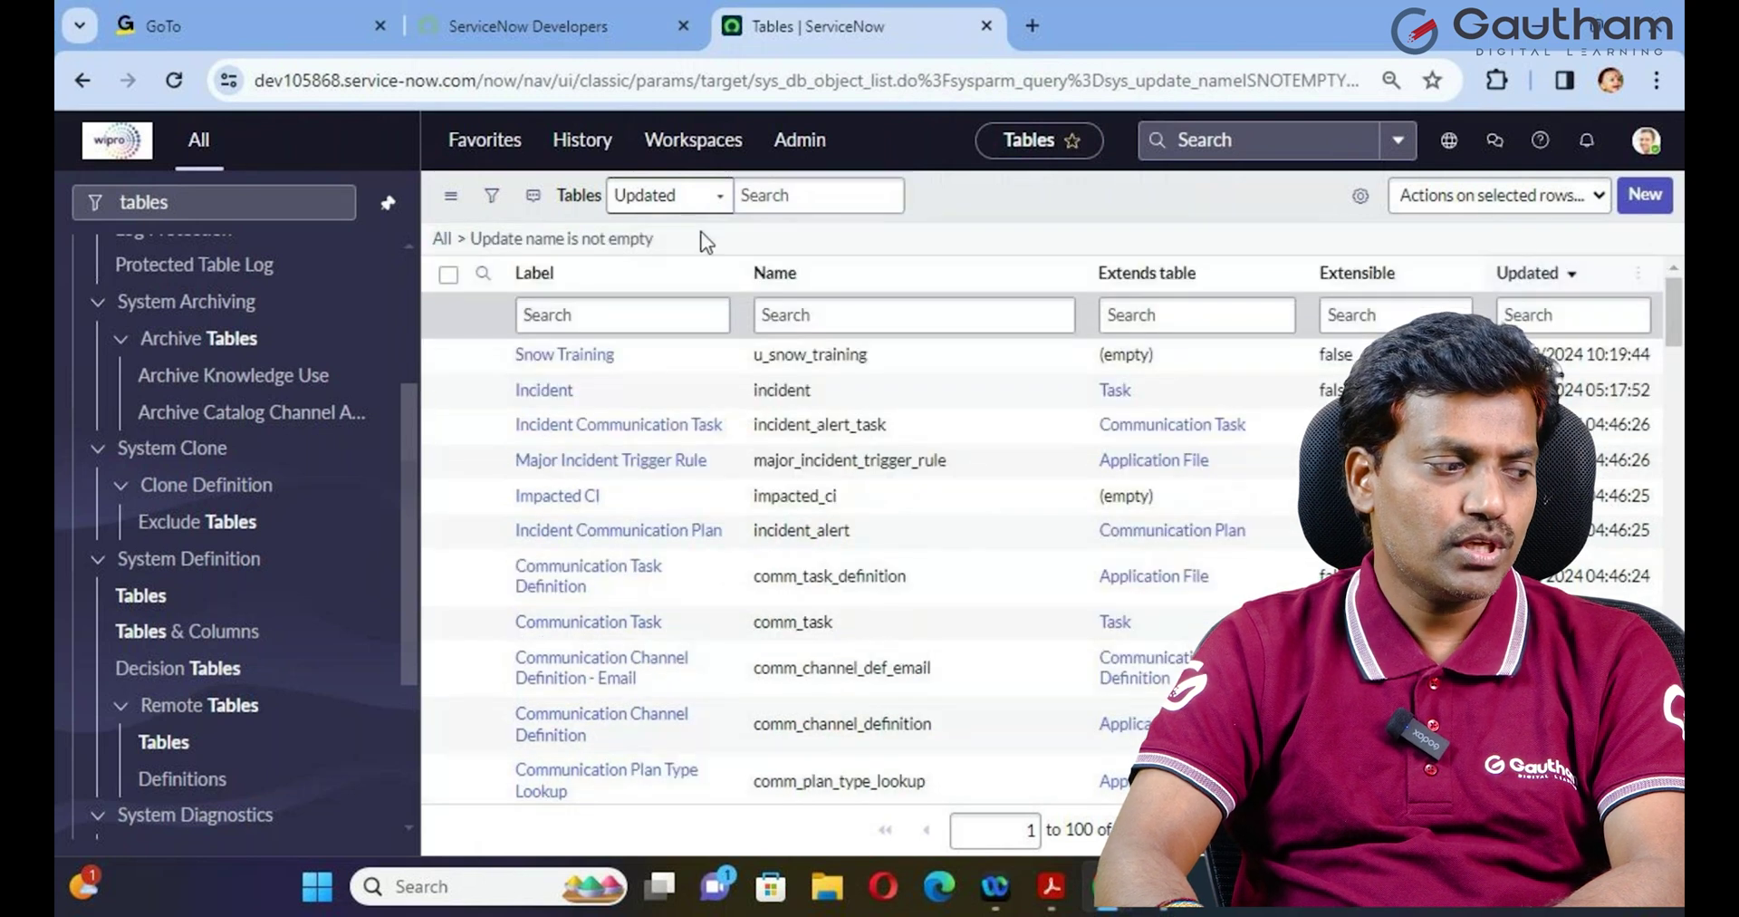
# Step: Filter the navigator for "snow tra" and open the Snow Trainings module
pyautogui.click(133, 206)
pyautogui.doubleClick(133, 203)
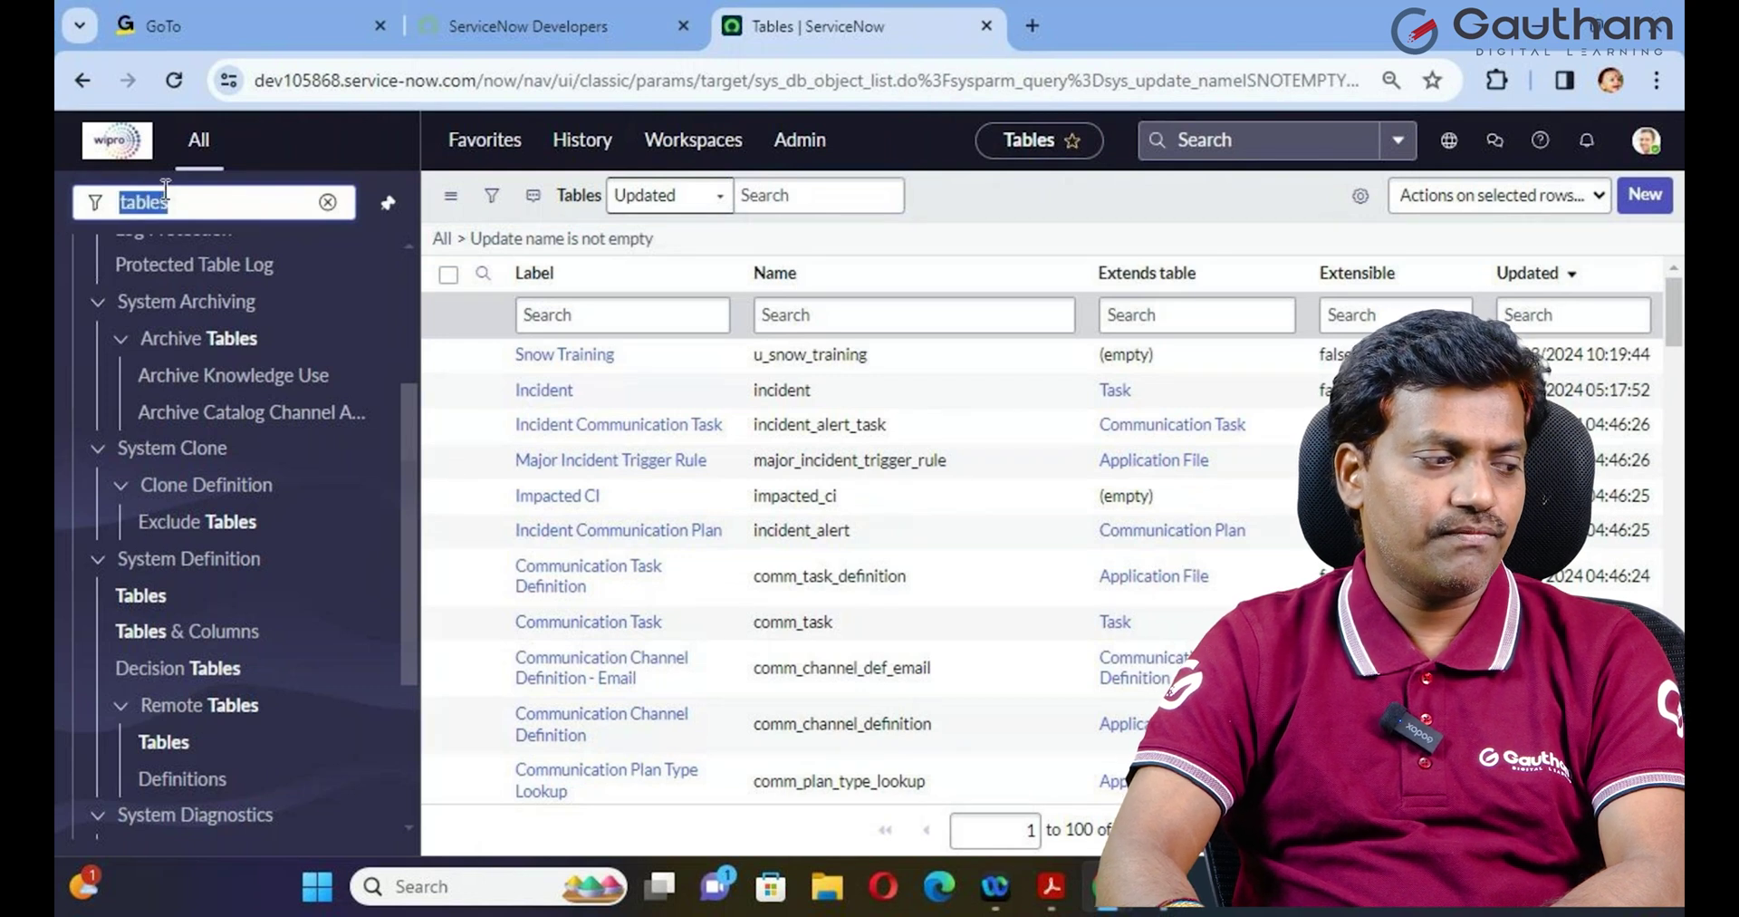
pyautogui.write('snow tra')
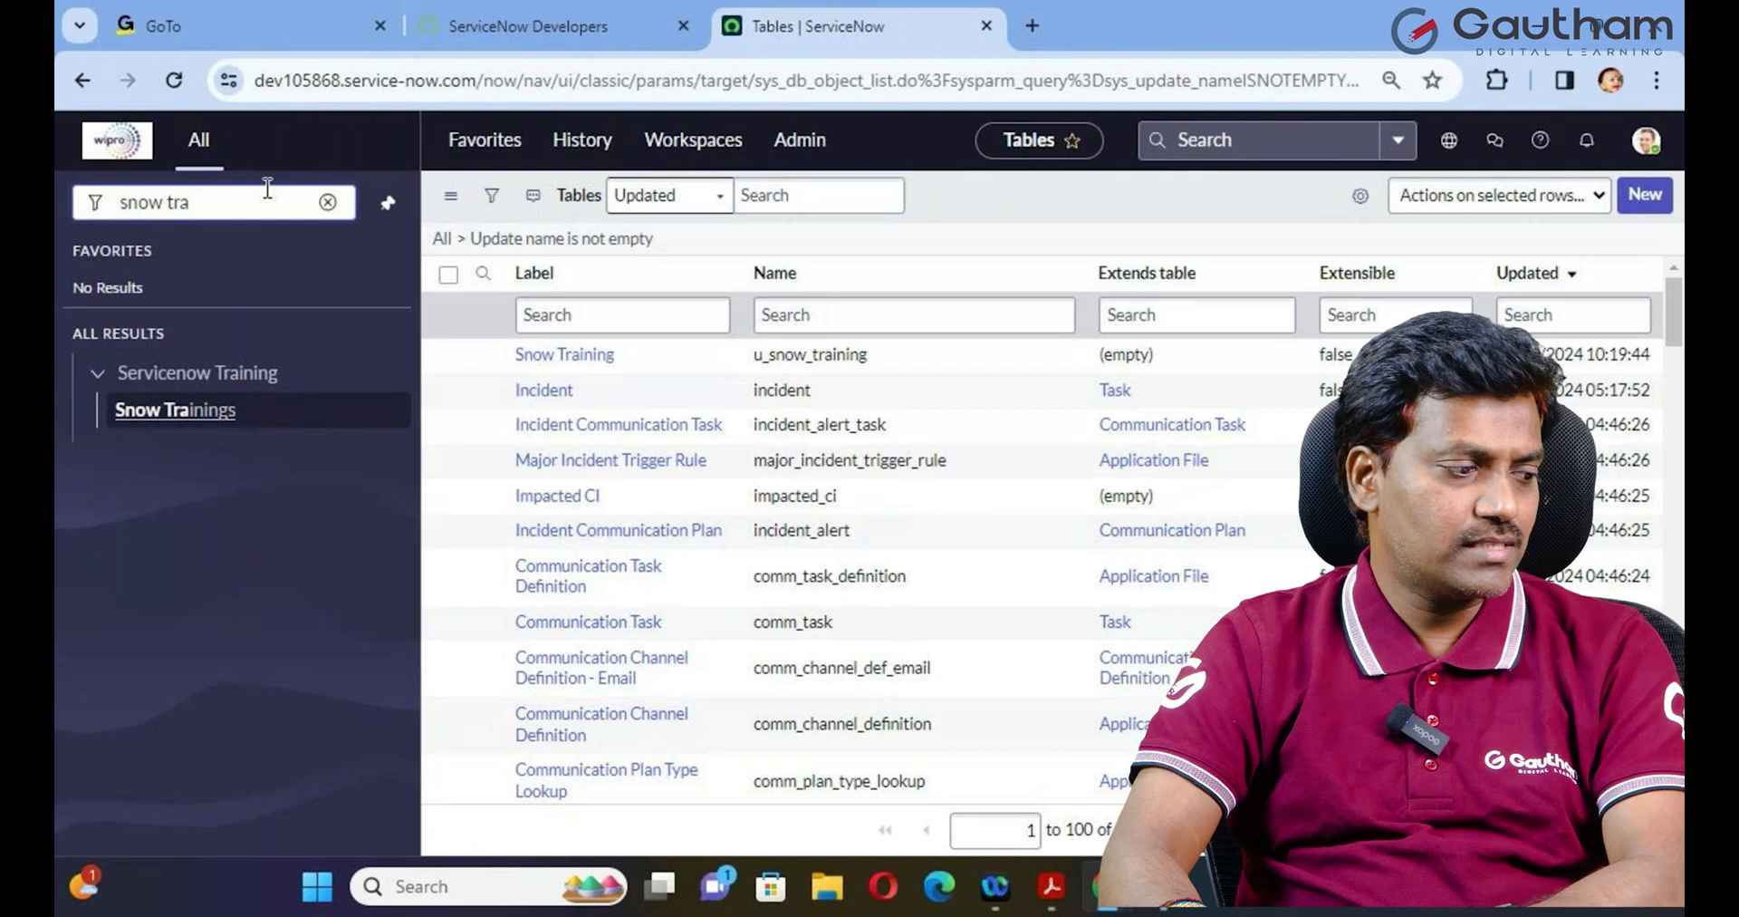
pyautogui.click(194, 412)
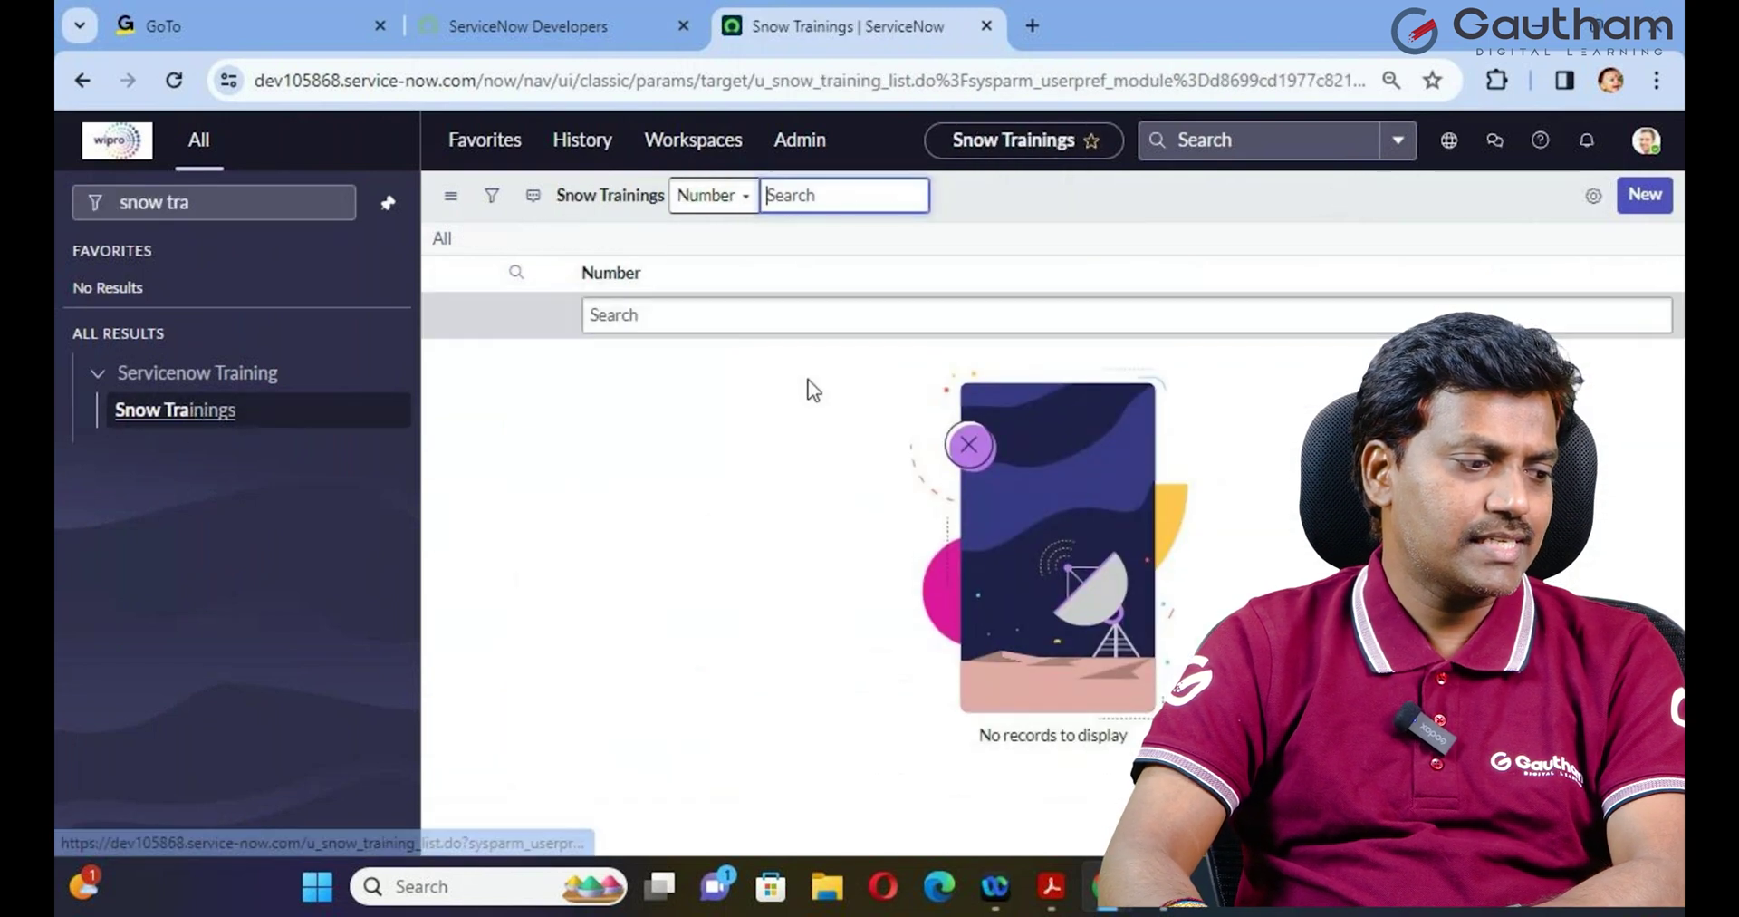
# Step: Start a new Snow Training record, look over the form's Configure options and submit the record
pyautogui.click(1658, 200)
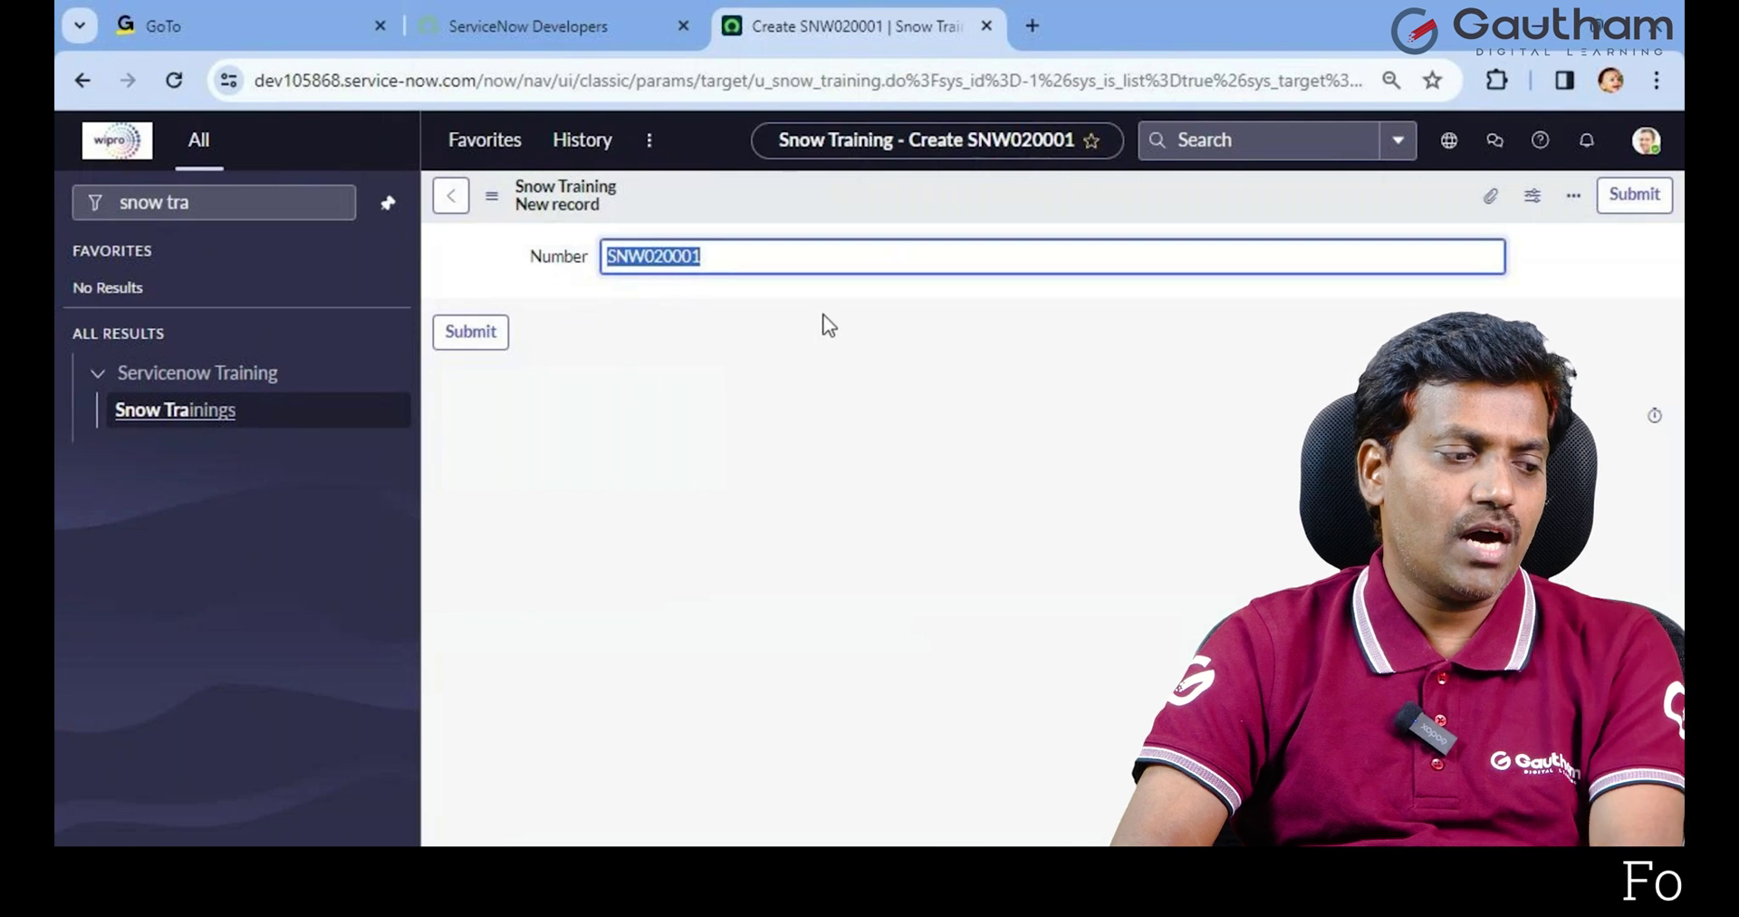
pyautogui.click(713, 326)
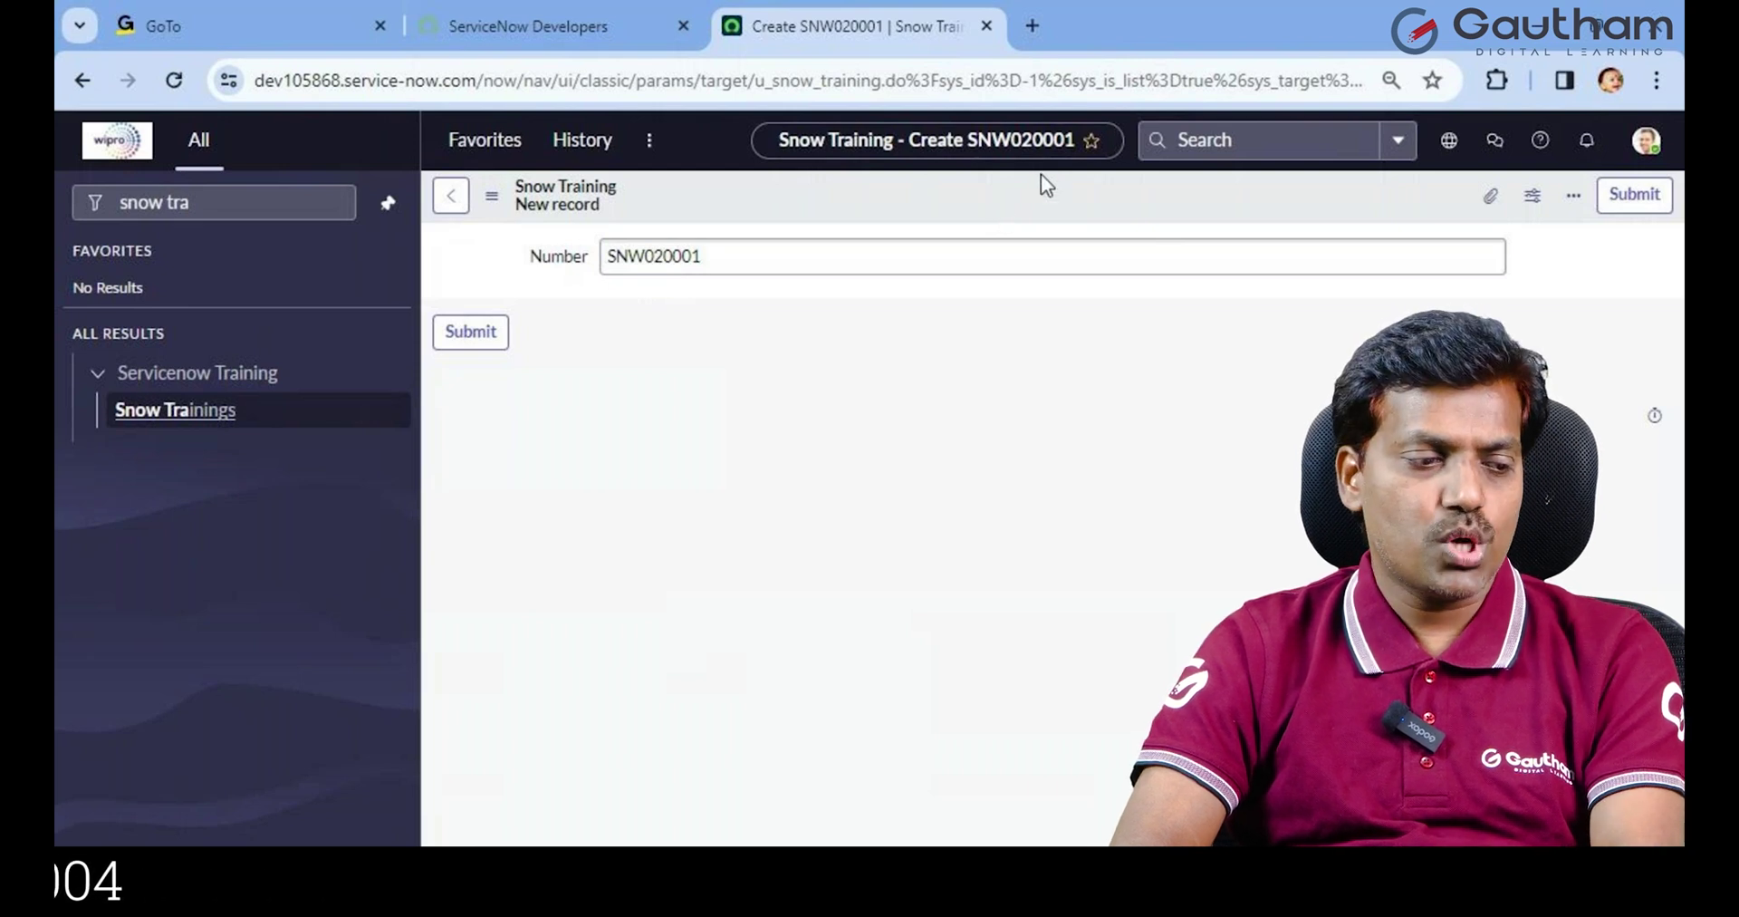
pyautogui.rightClick(931, 197)
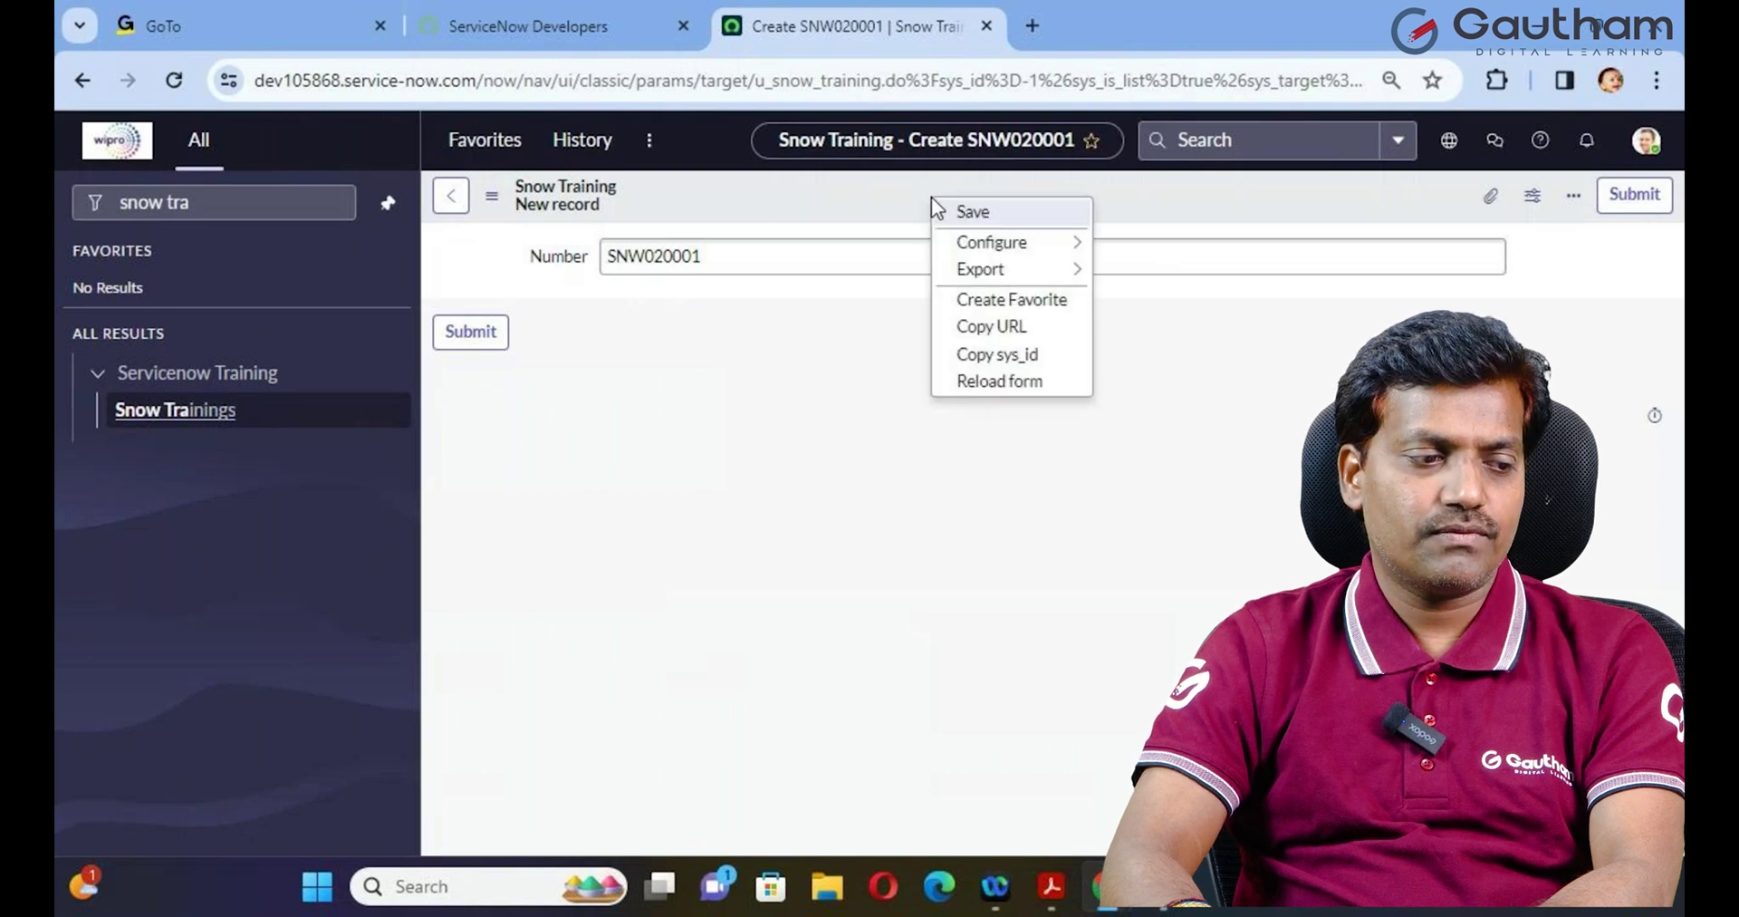
pyautogui.moveTo(1079, 241)
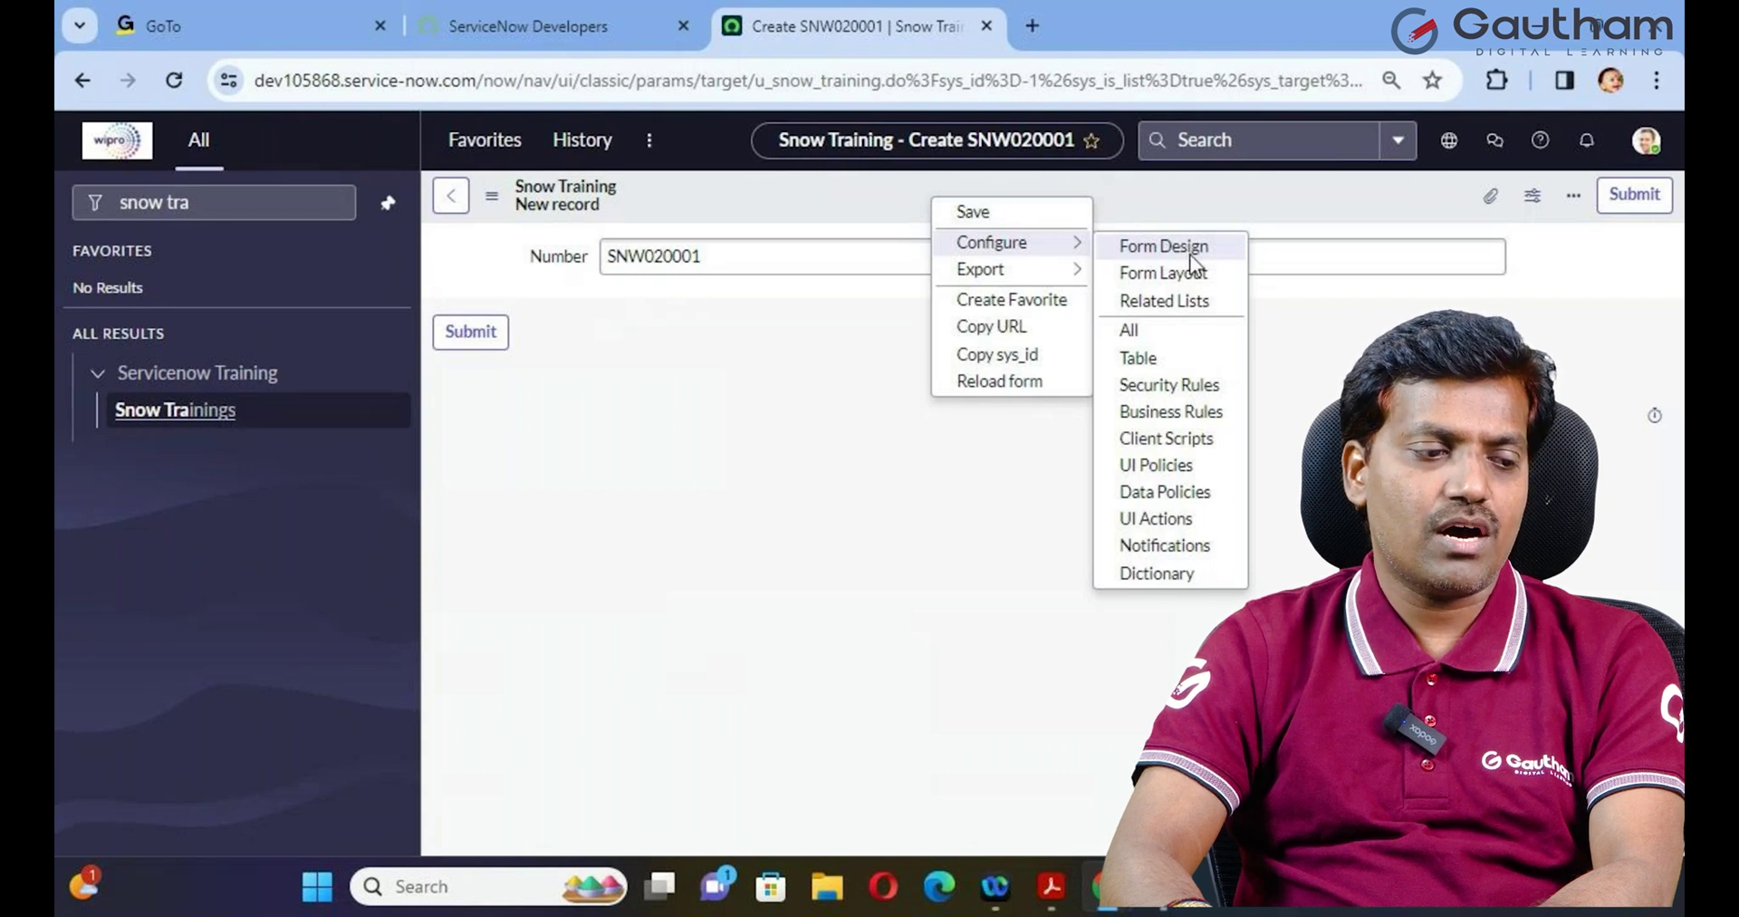
pyautogui.click(1299, 219)
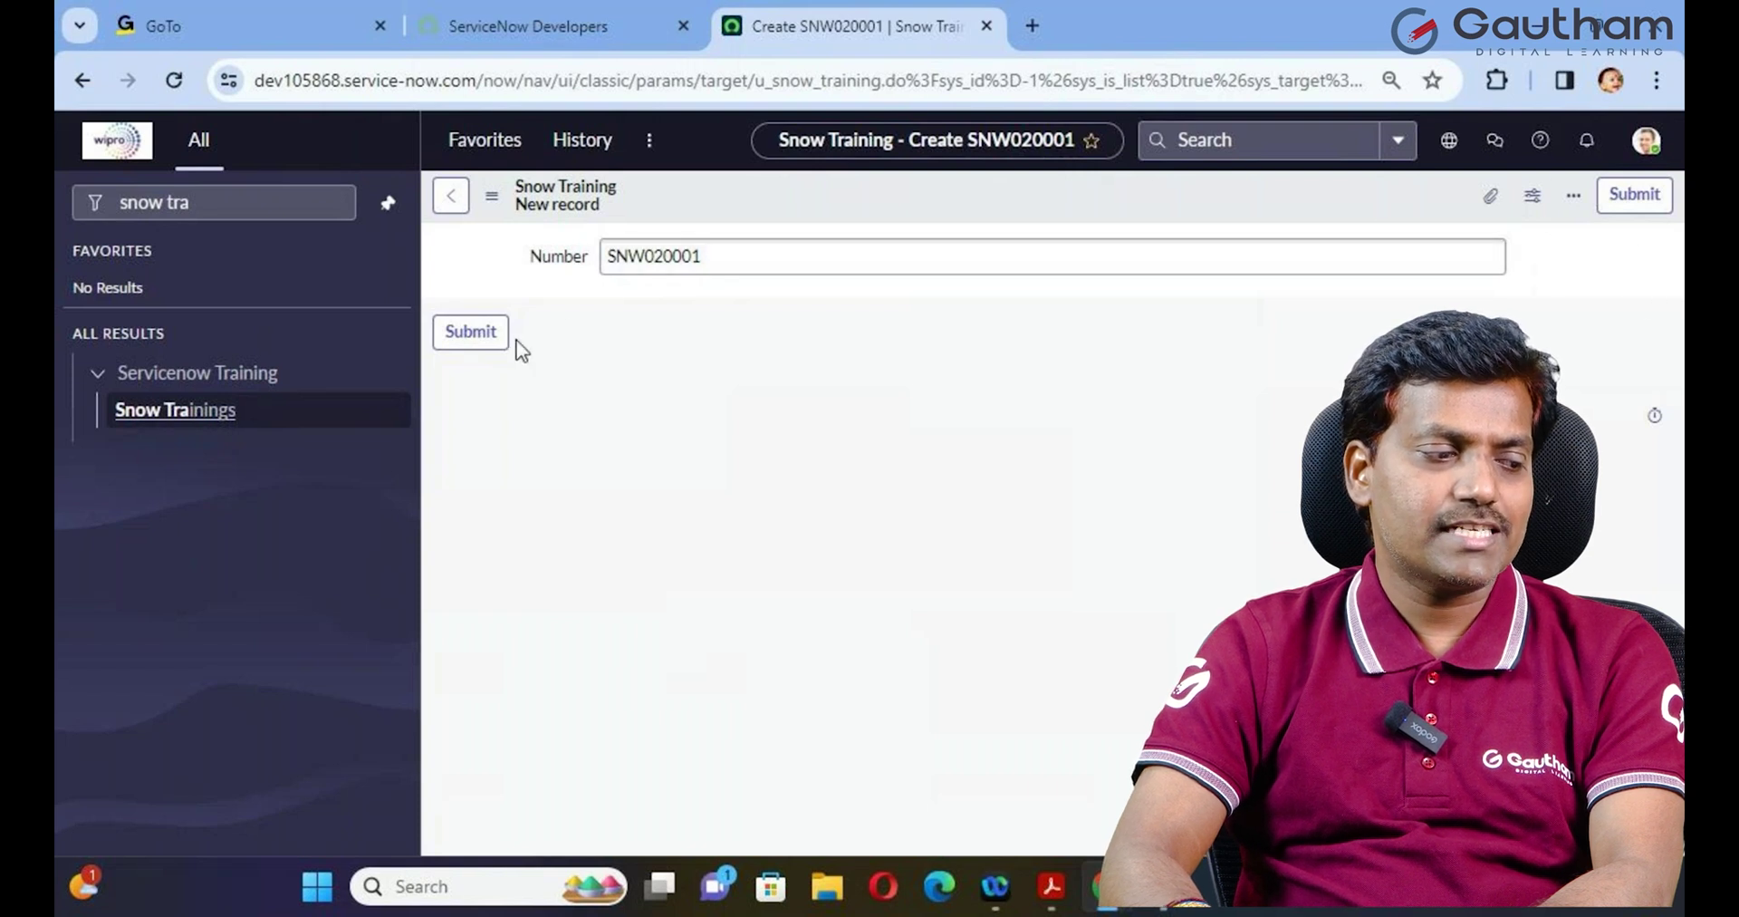
pyautogui.click(481, 346)
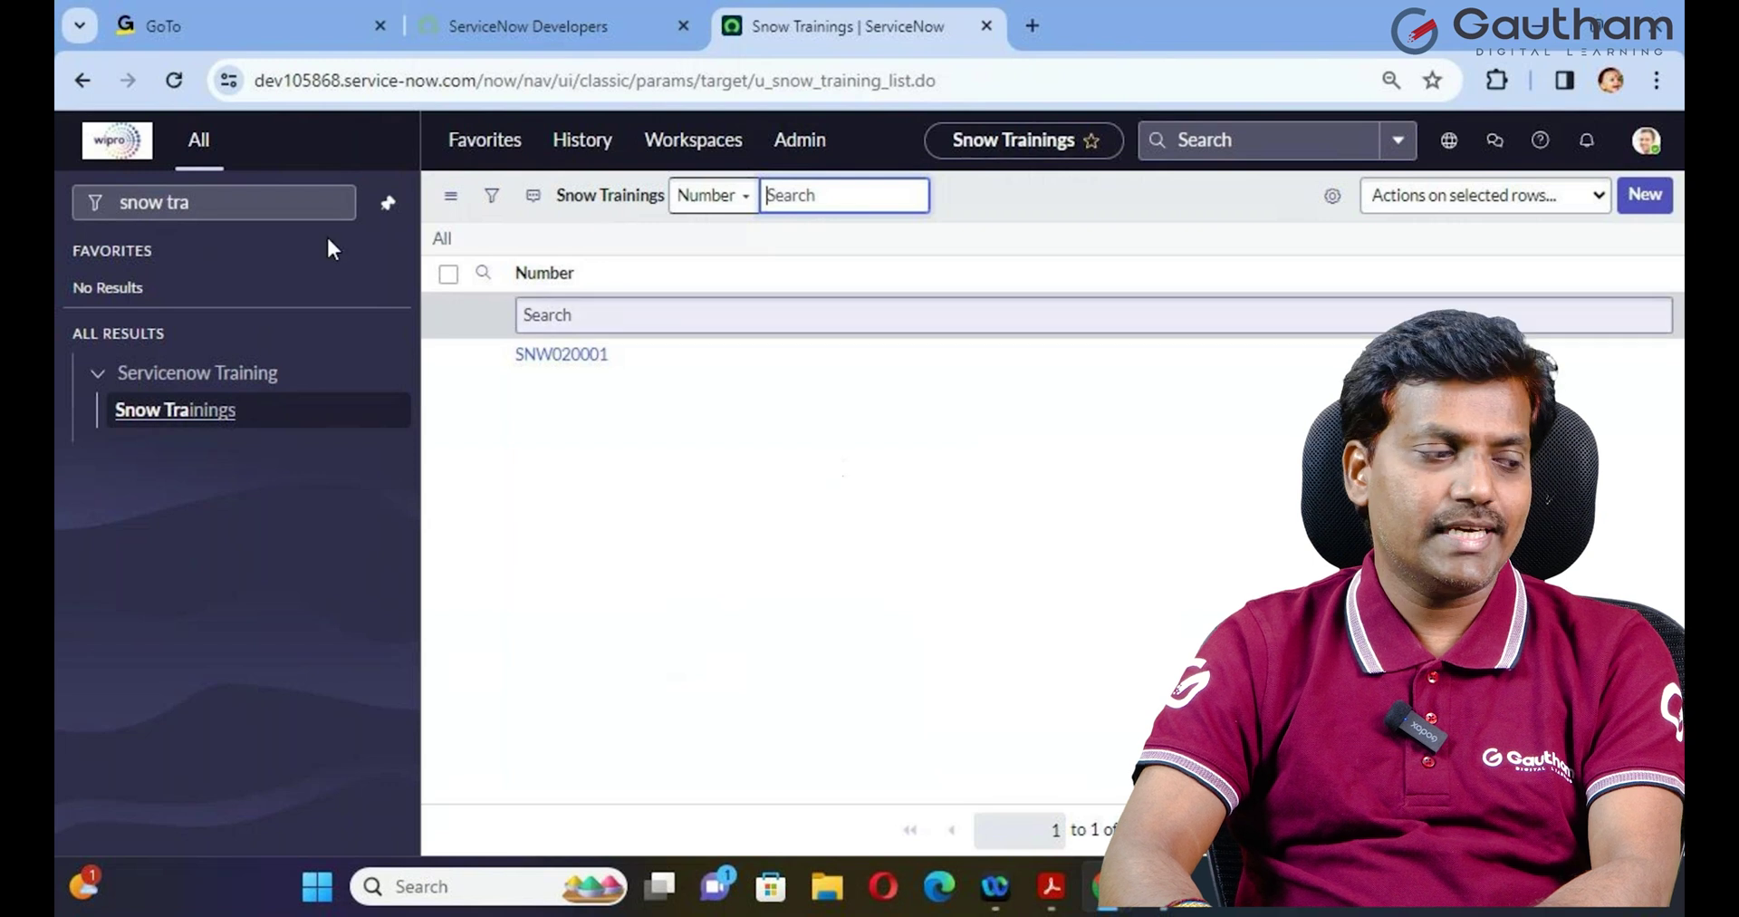
# Step: Filter the navigator for "tables" and open System Definition > Tables
pyautogui.moveTo(241, 201); pyautogui.dragTo(56, 188)
pyautogui.write('tables')
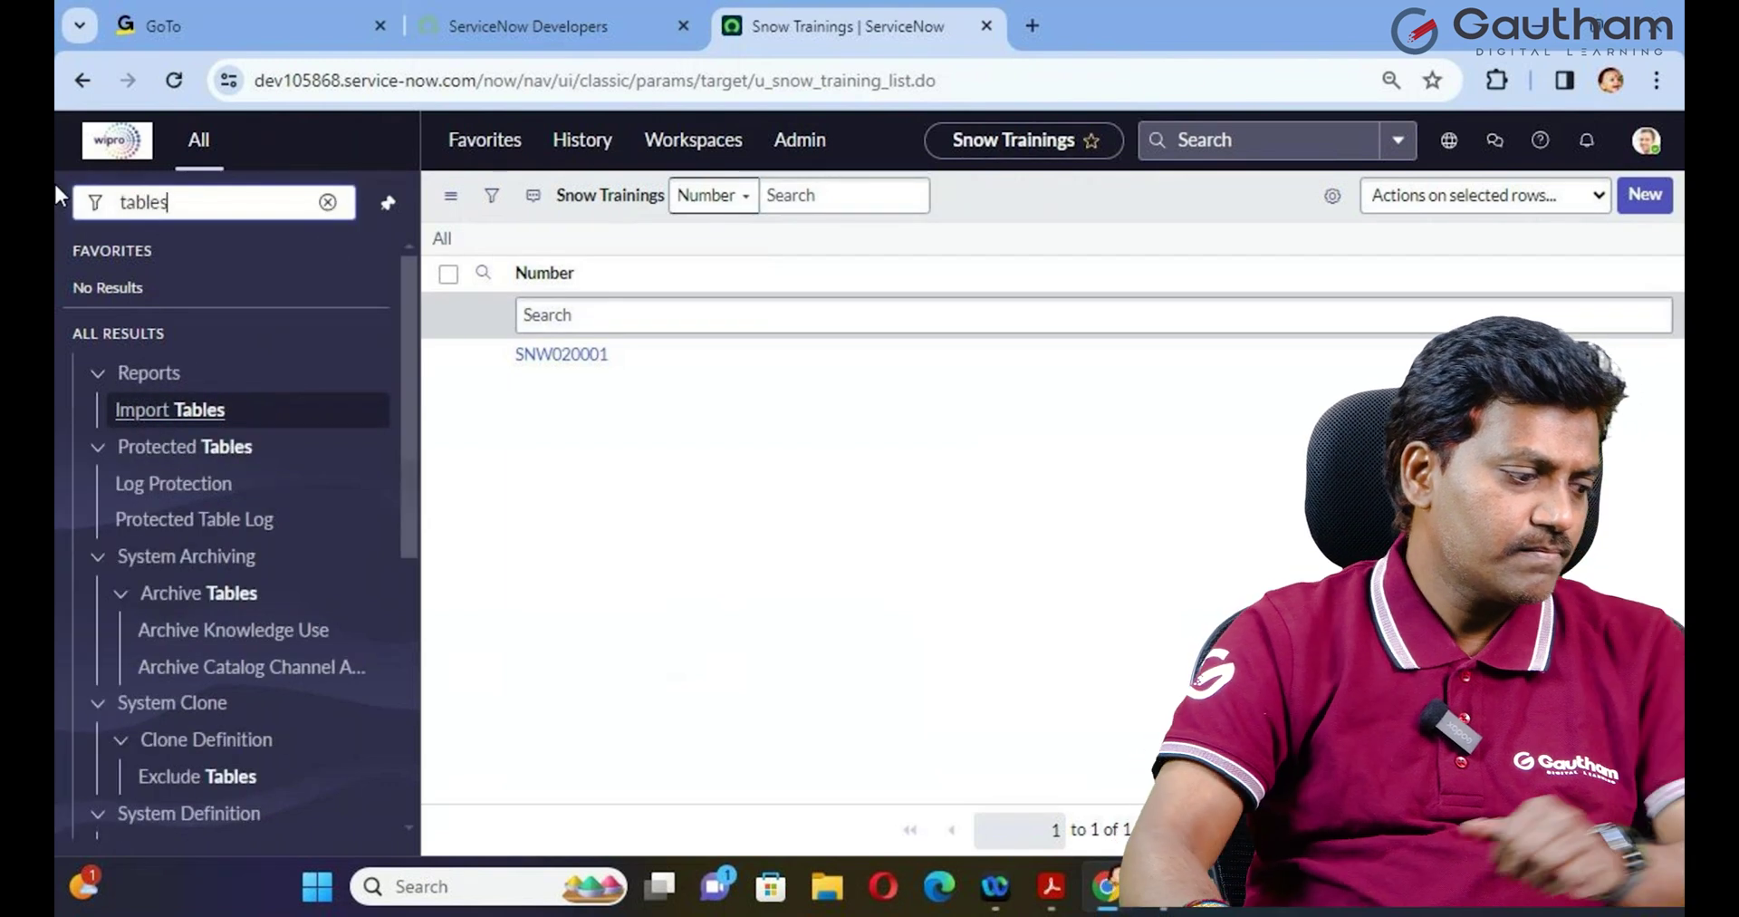
pyautogui.scroll(-3, 226, 734)
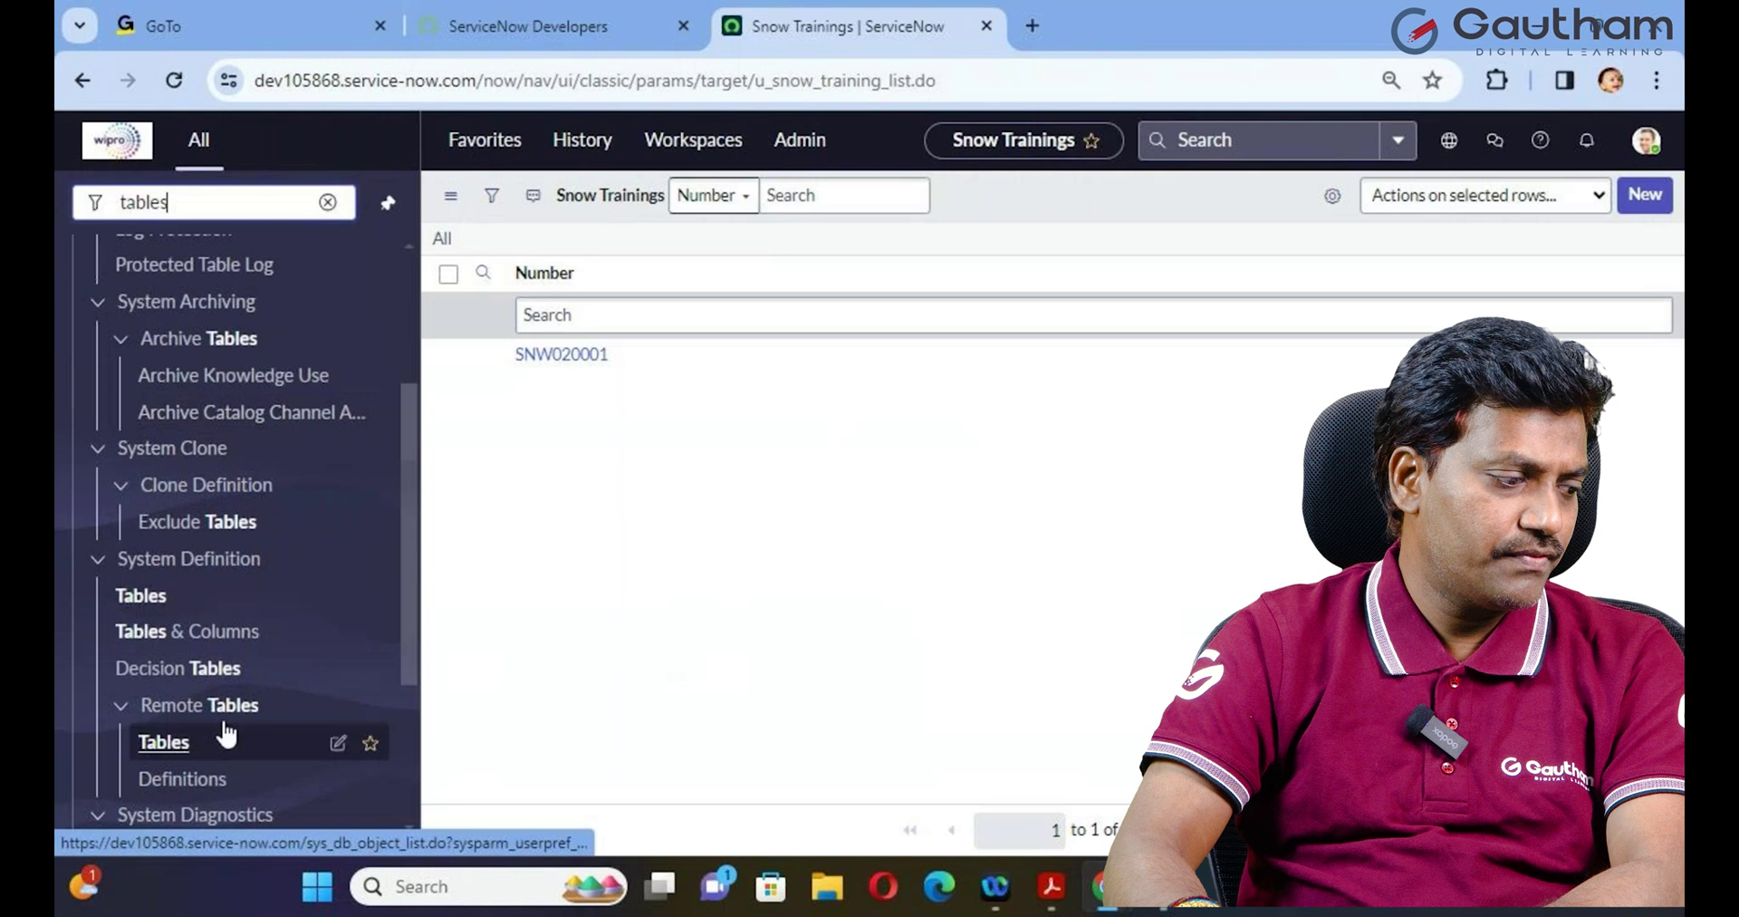
pyautogui.click(151, 600)
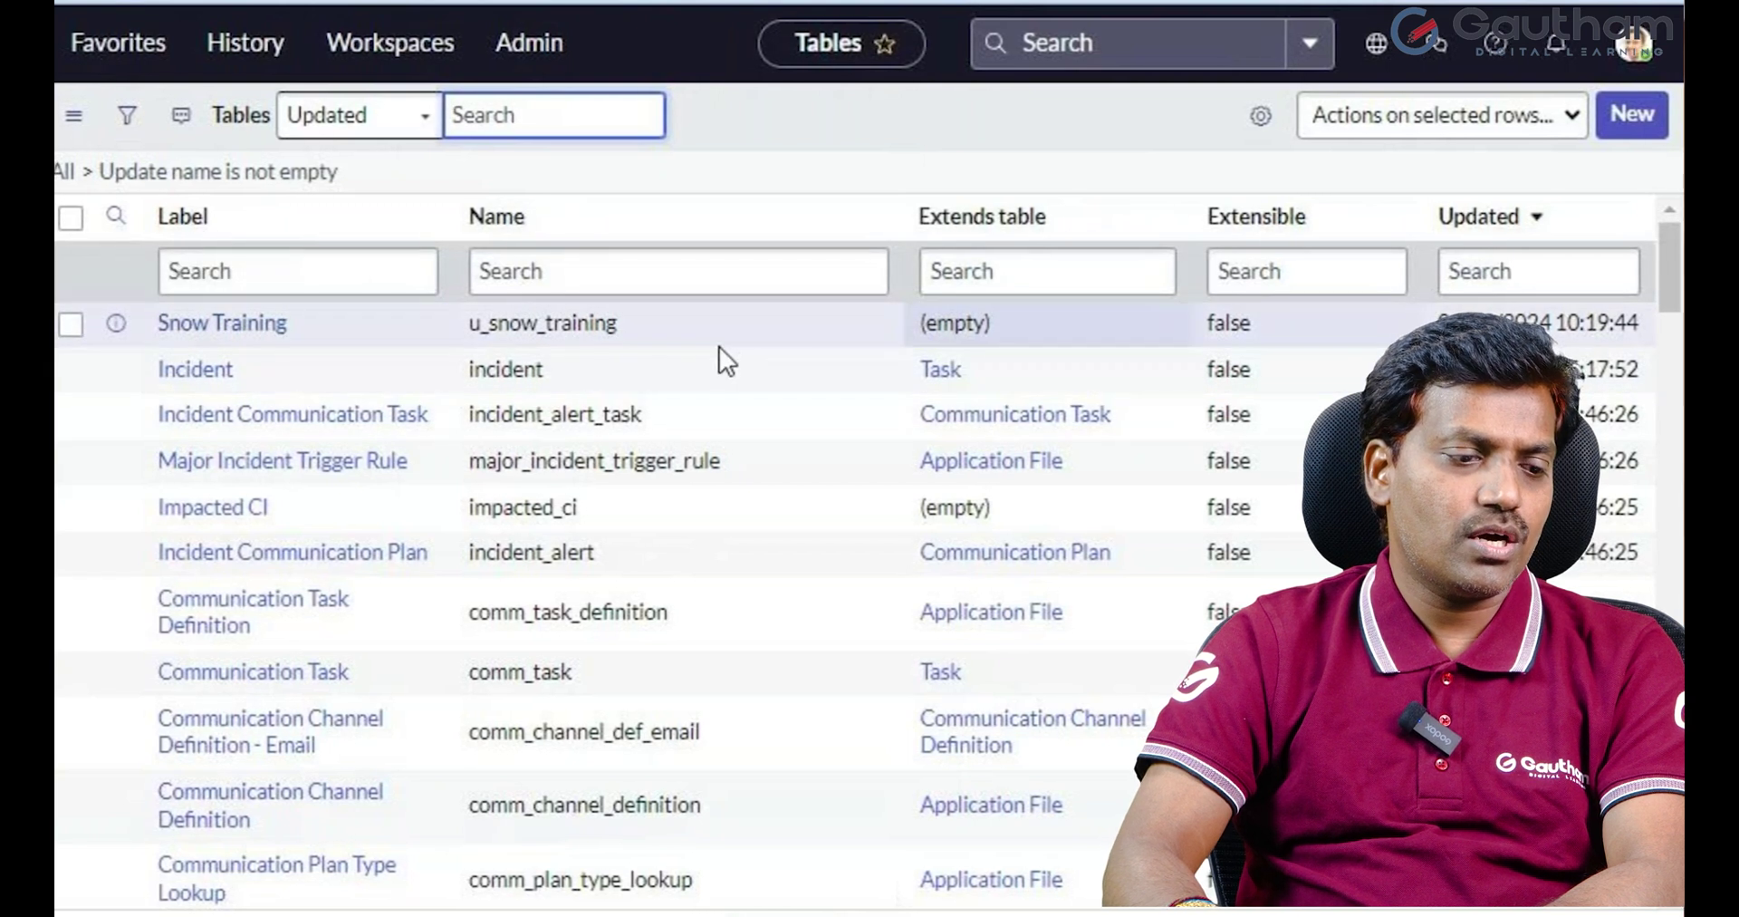
# Step: Preview the Snow Training table in the Tables list and open its full record
pyautogui.click(1495, 237)
pyautogui.click(1488, 231)
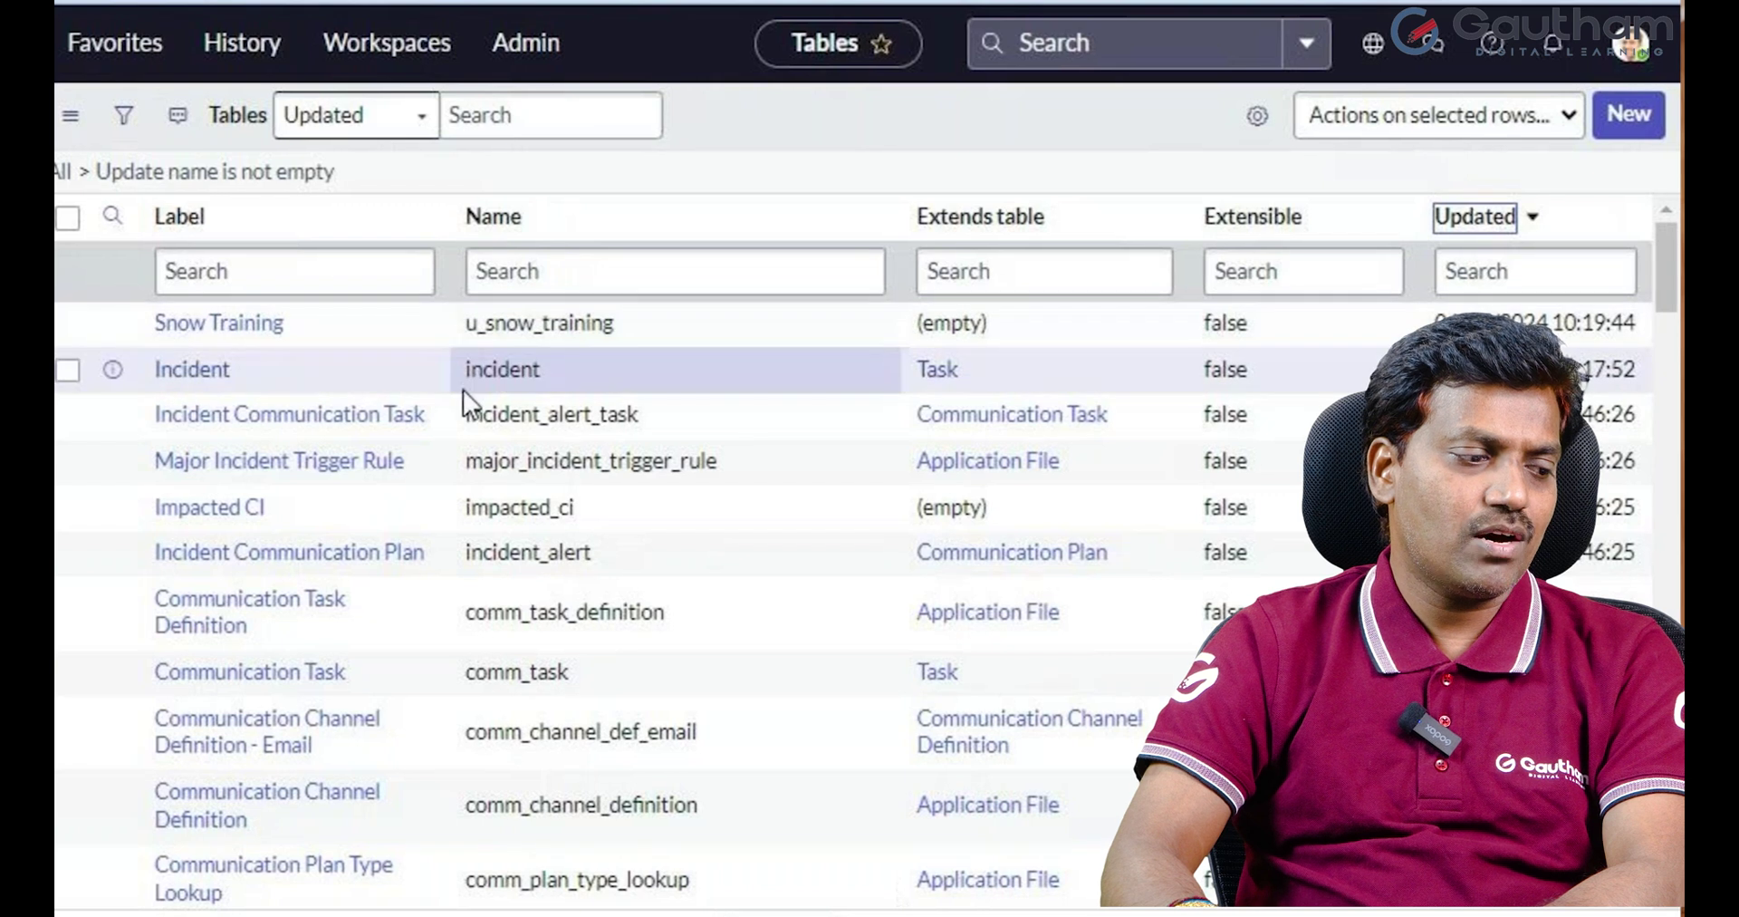
pyautogui.click(111, 323)
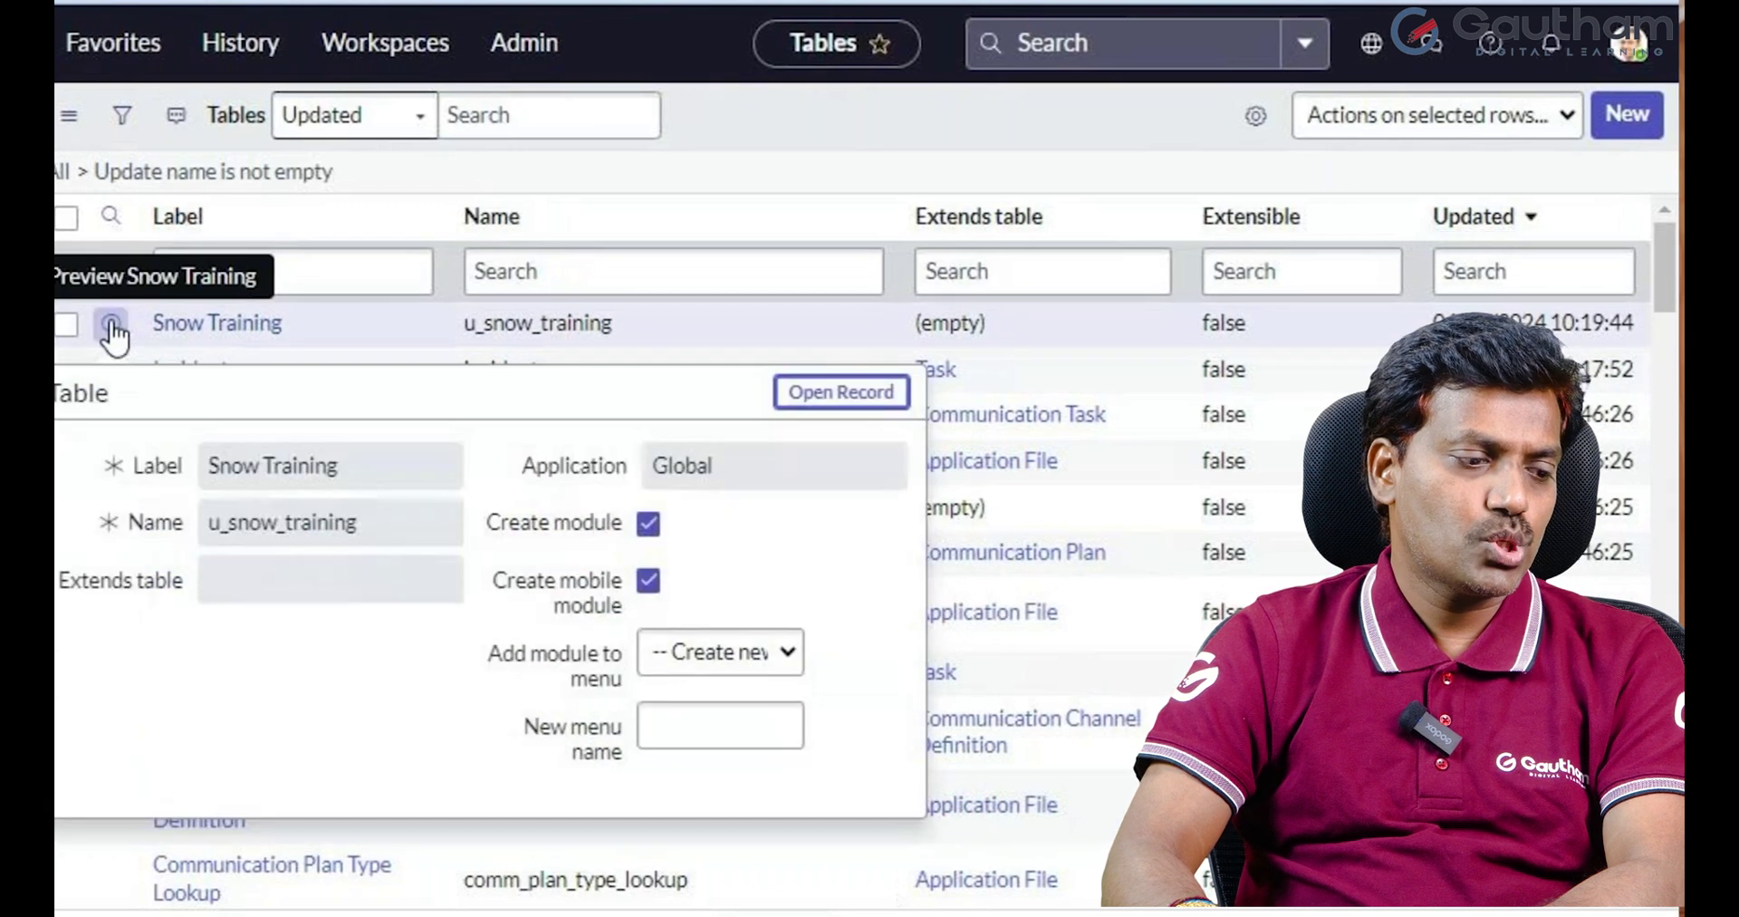
pyautogui.click(804, 405)
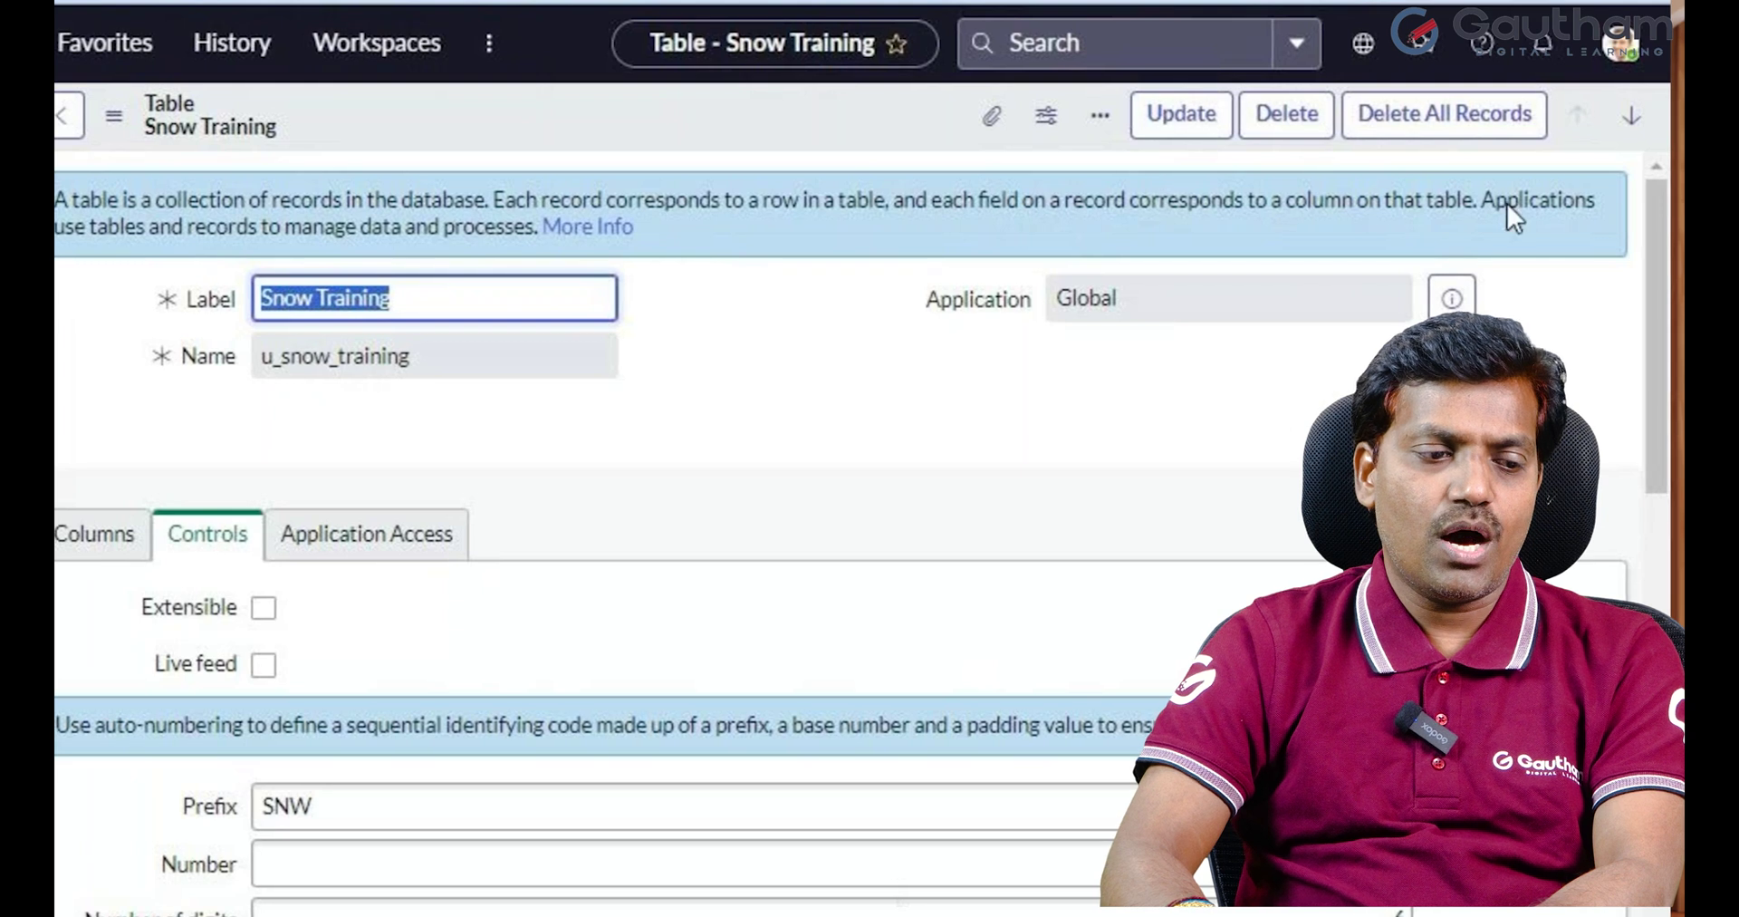
# Step: Delete all records from the Snow Training table, entering "delete" as confirmation, and close the result message
pyautogui.click(1429, 125)
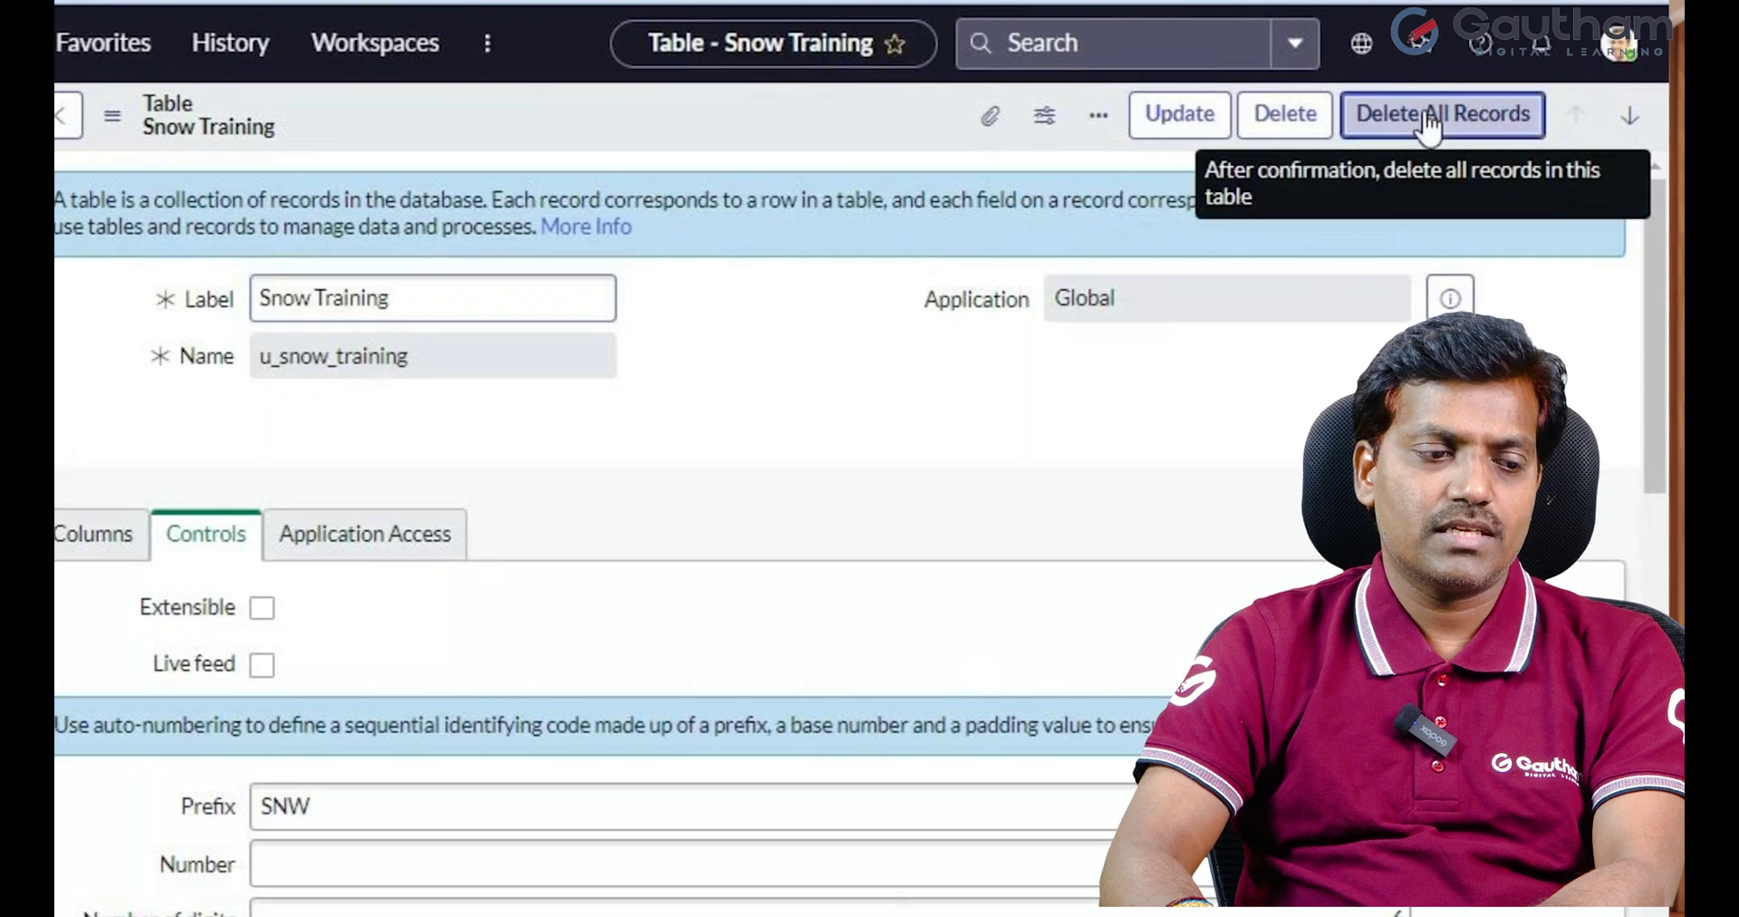
pyautogui.write('dele')
pyautogui.press('BackSpace')
pyautogui.write('w')
pyautogui.press('BackSpace')
pyautogui.press('BackSpace')
pyautogui.press('BackSpace')
pyautogui.write('elete')
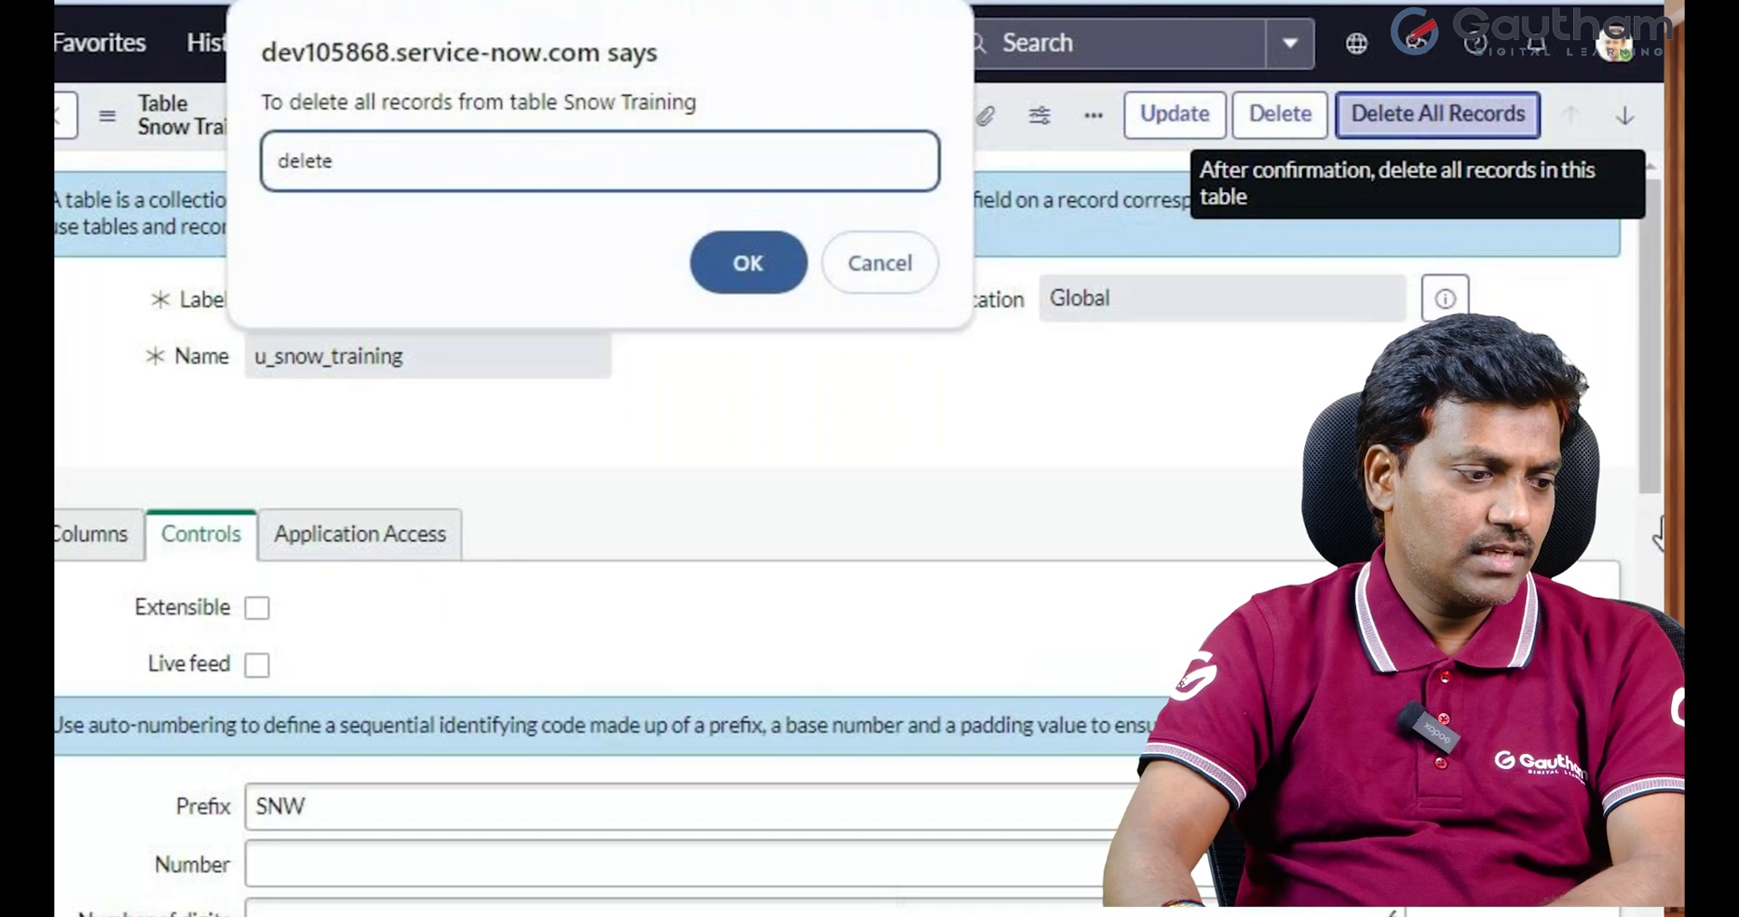
pyautogui.click(748, 266)
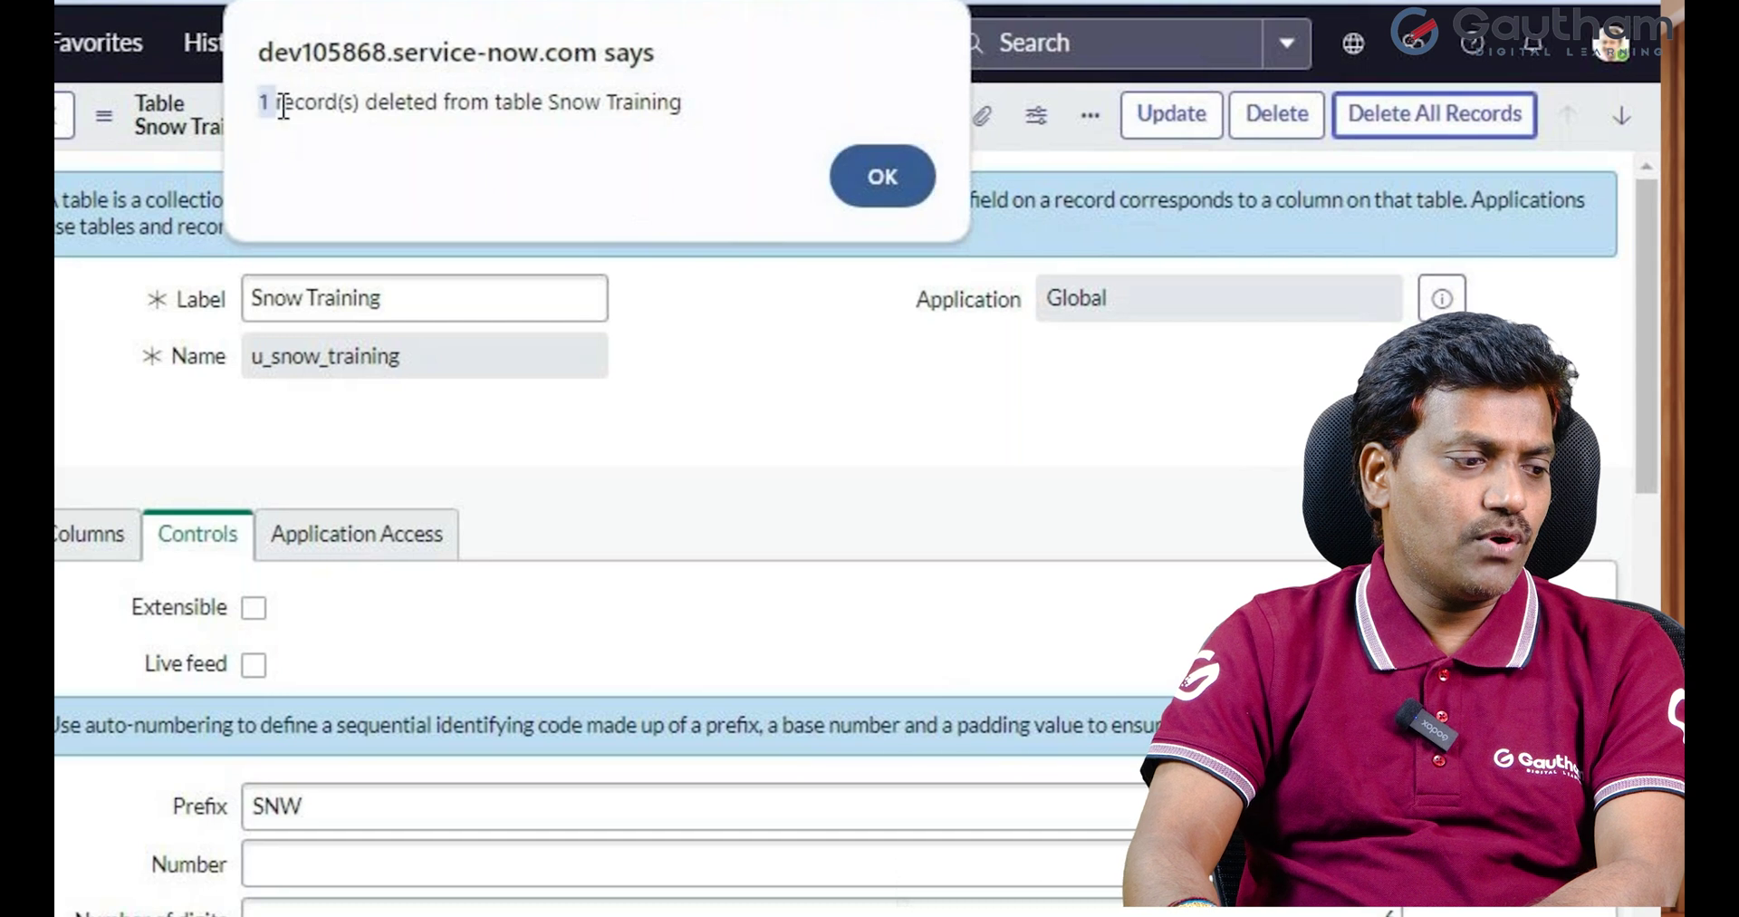
pyautogui.moveTo(284, 107); pyautogui.dragTo(415, 107)
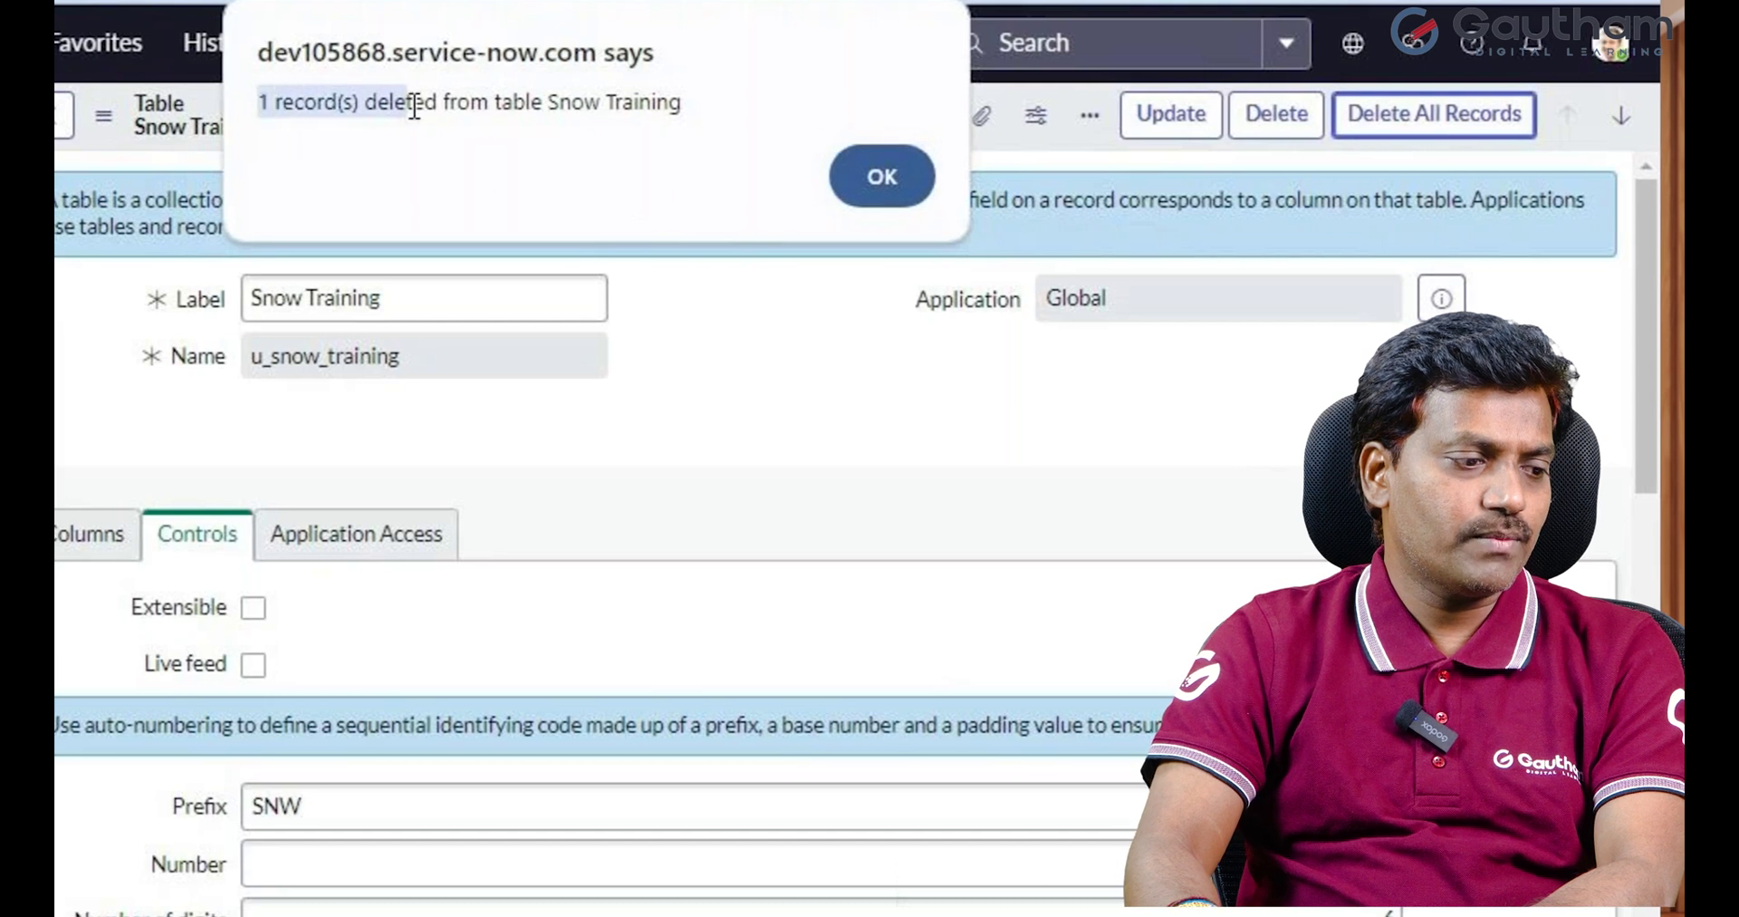
pyautogui.click(855, 177)
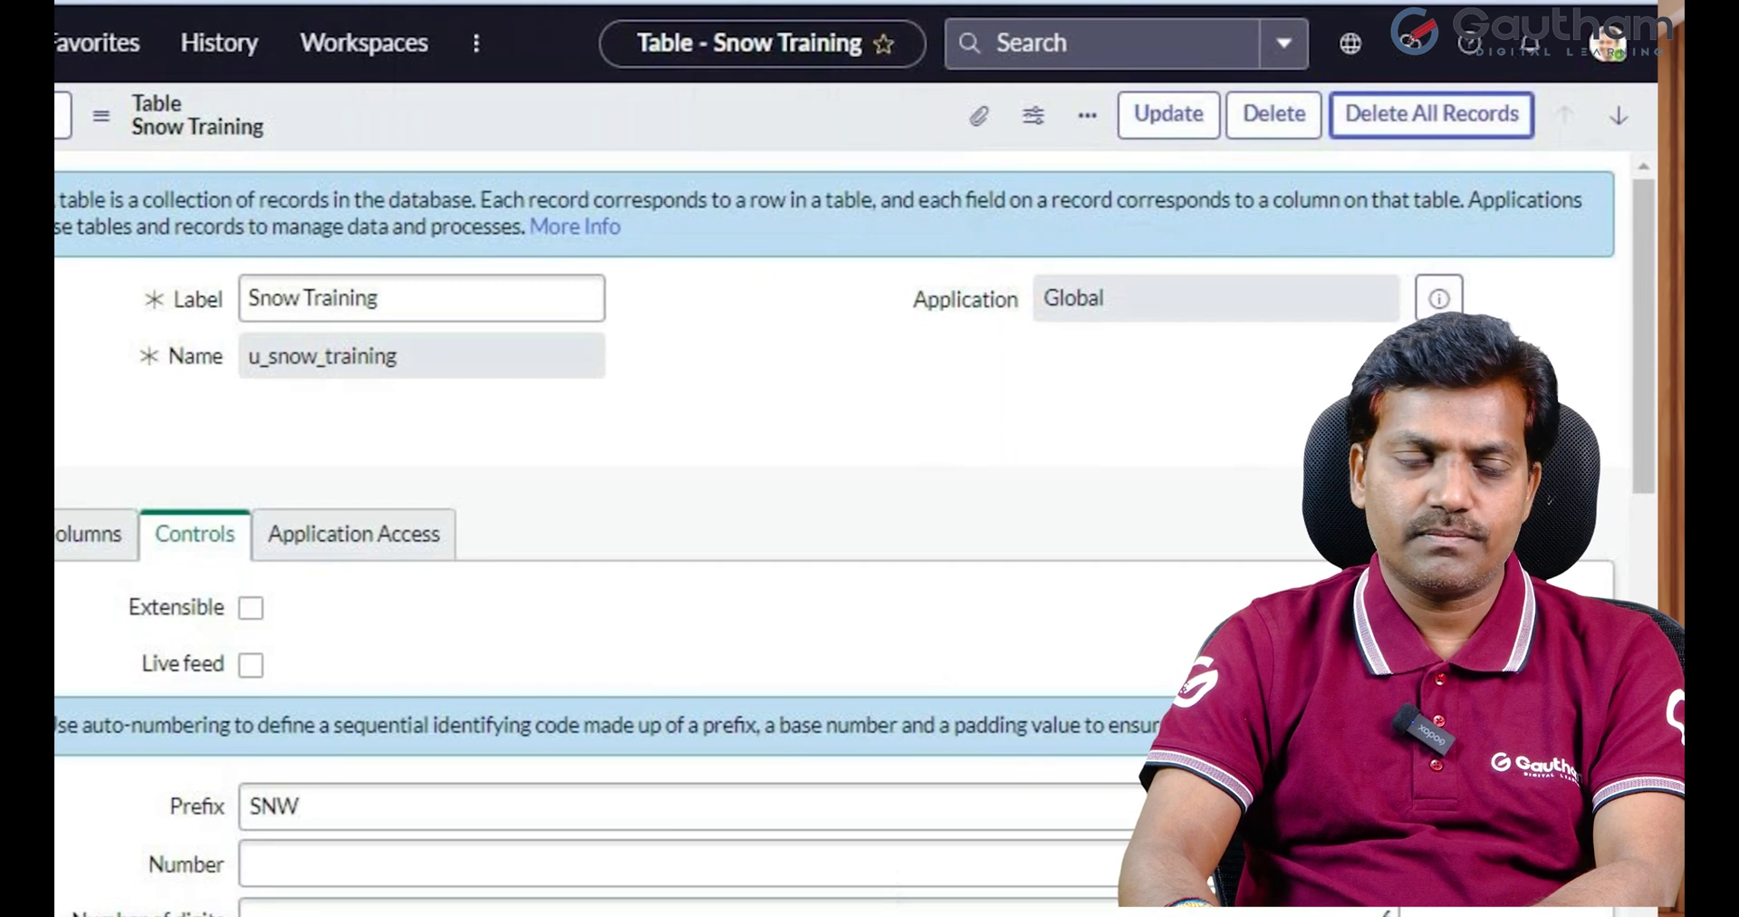
# Step: Delete the Snow Training table, entering "delete" as confirmation, and dismiss the result message on the Tables list
pyautogui.click(1260, 115)
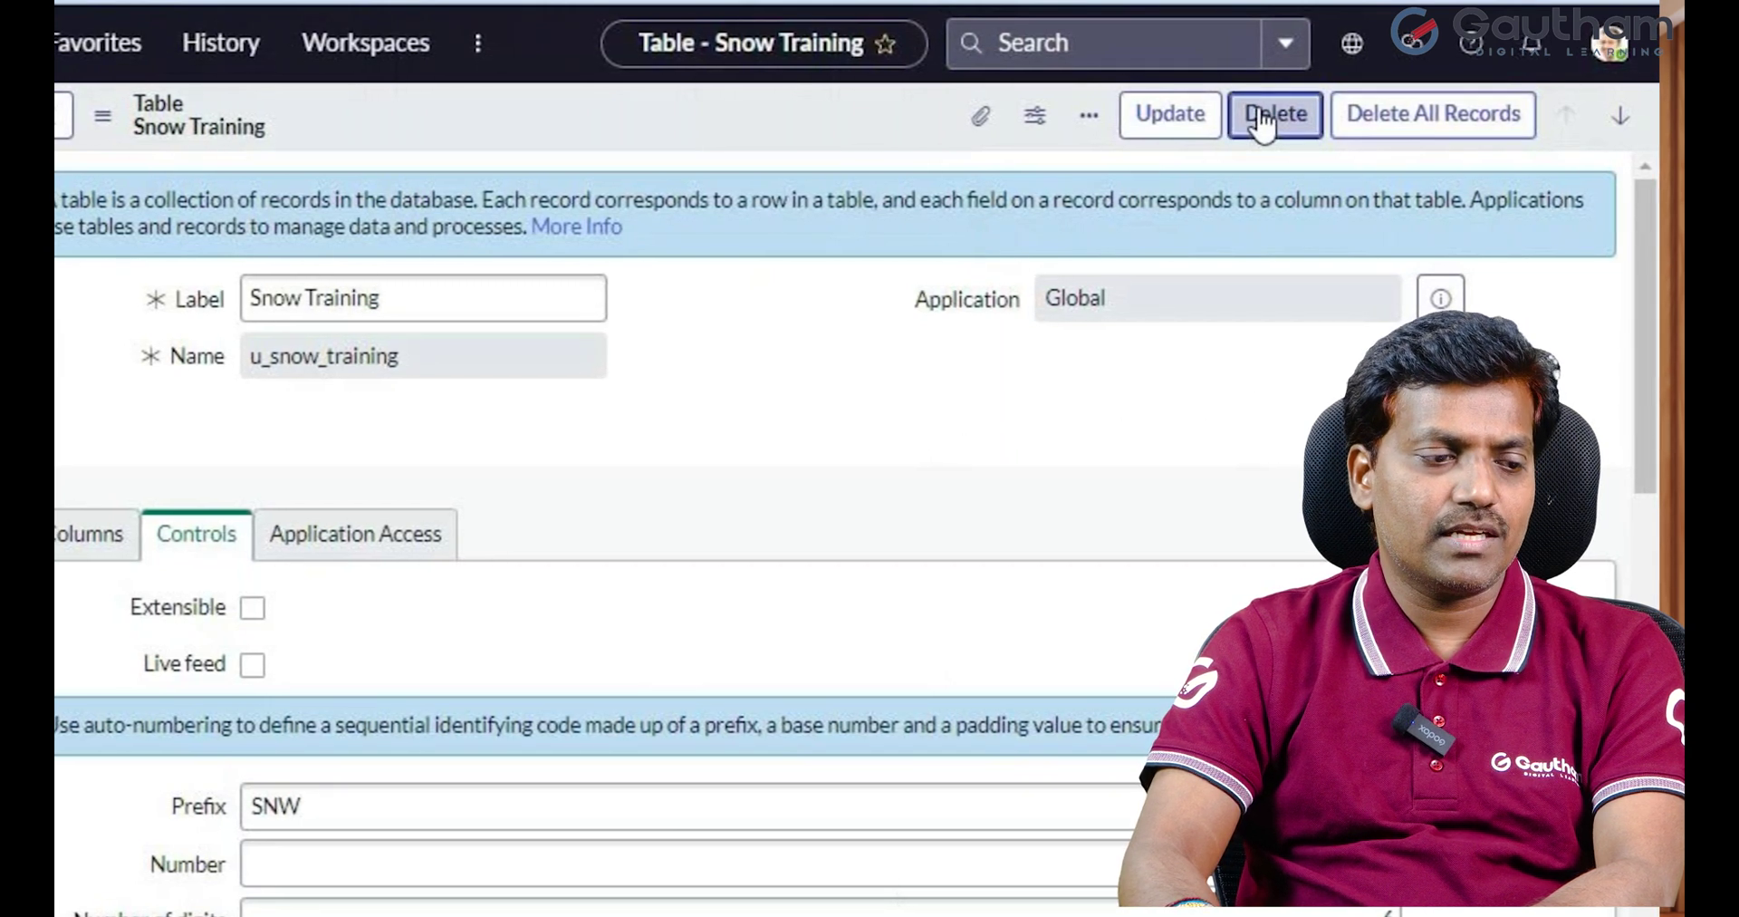
pyautogui.write('delete')
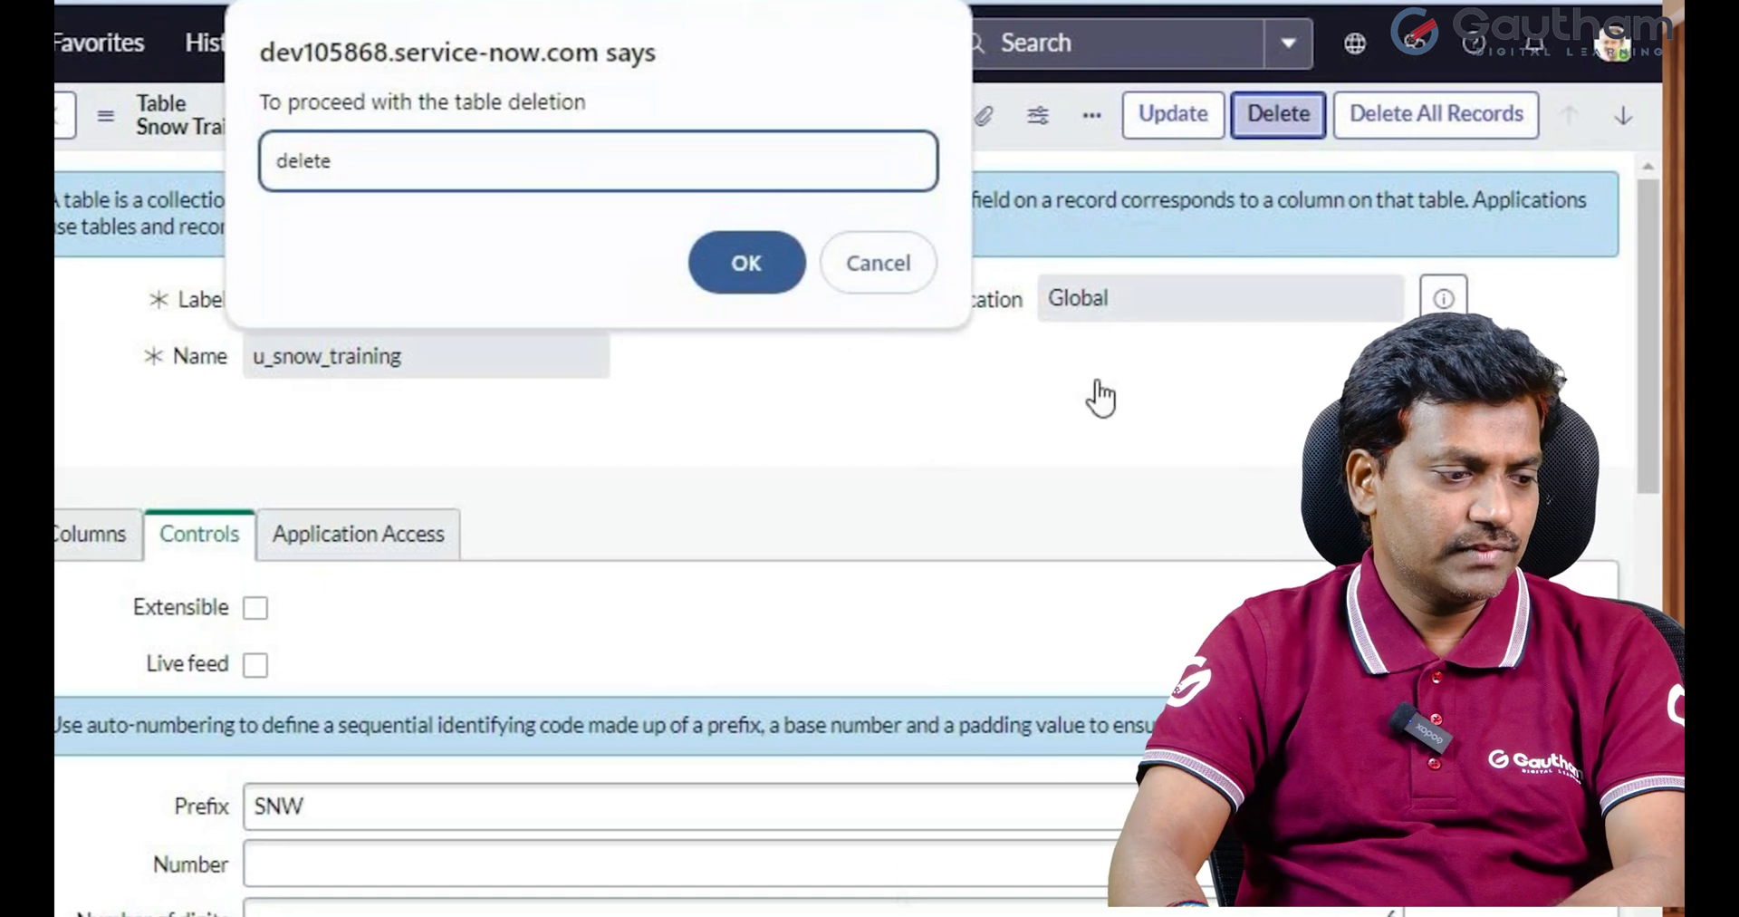
pyautogui.click(764, 276)
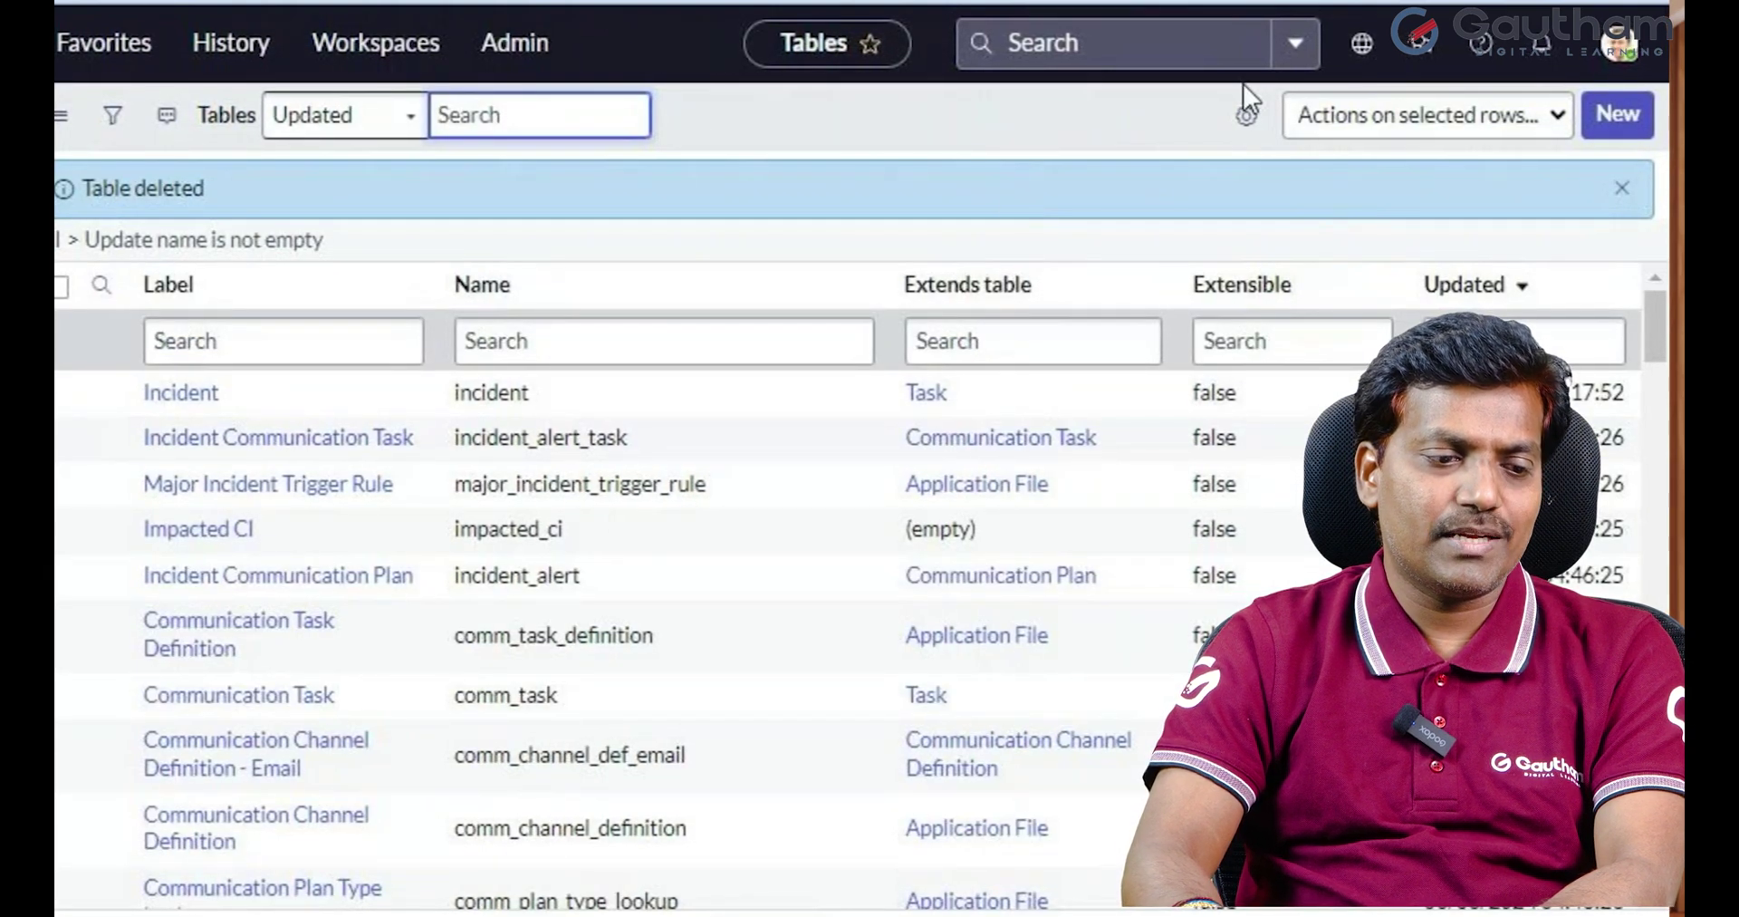
pyautogui.click(1621, 188)
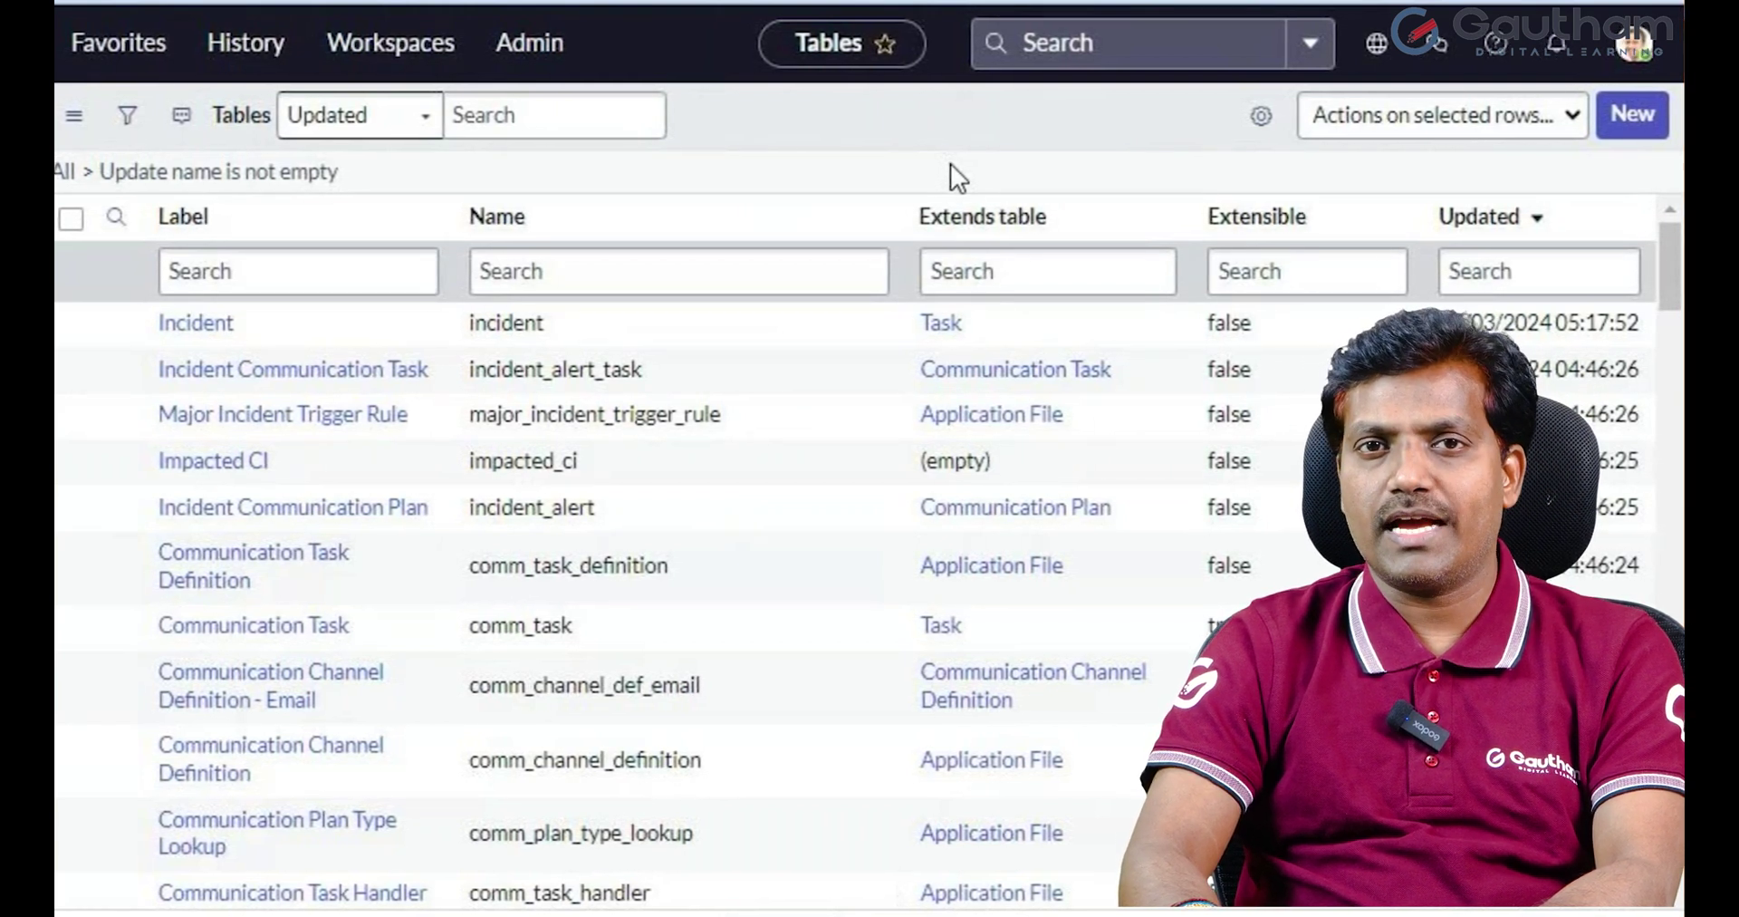
pyautogui.click(839, 275)
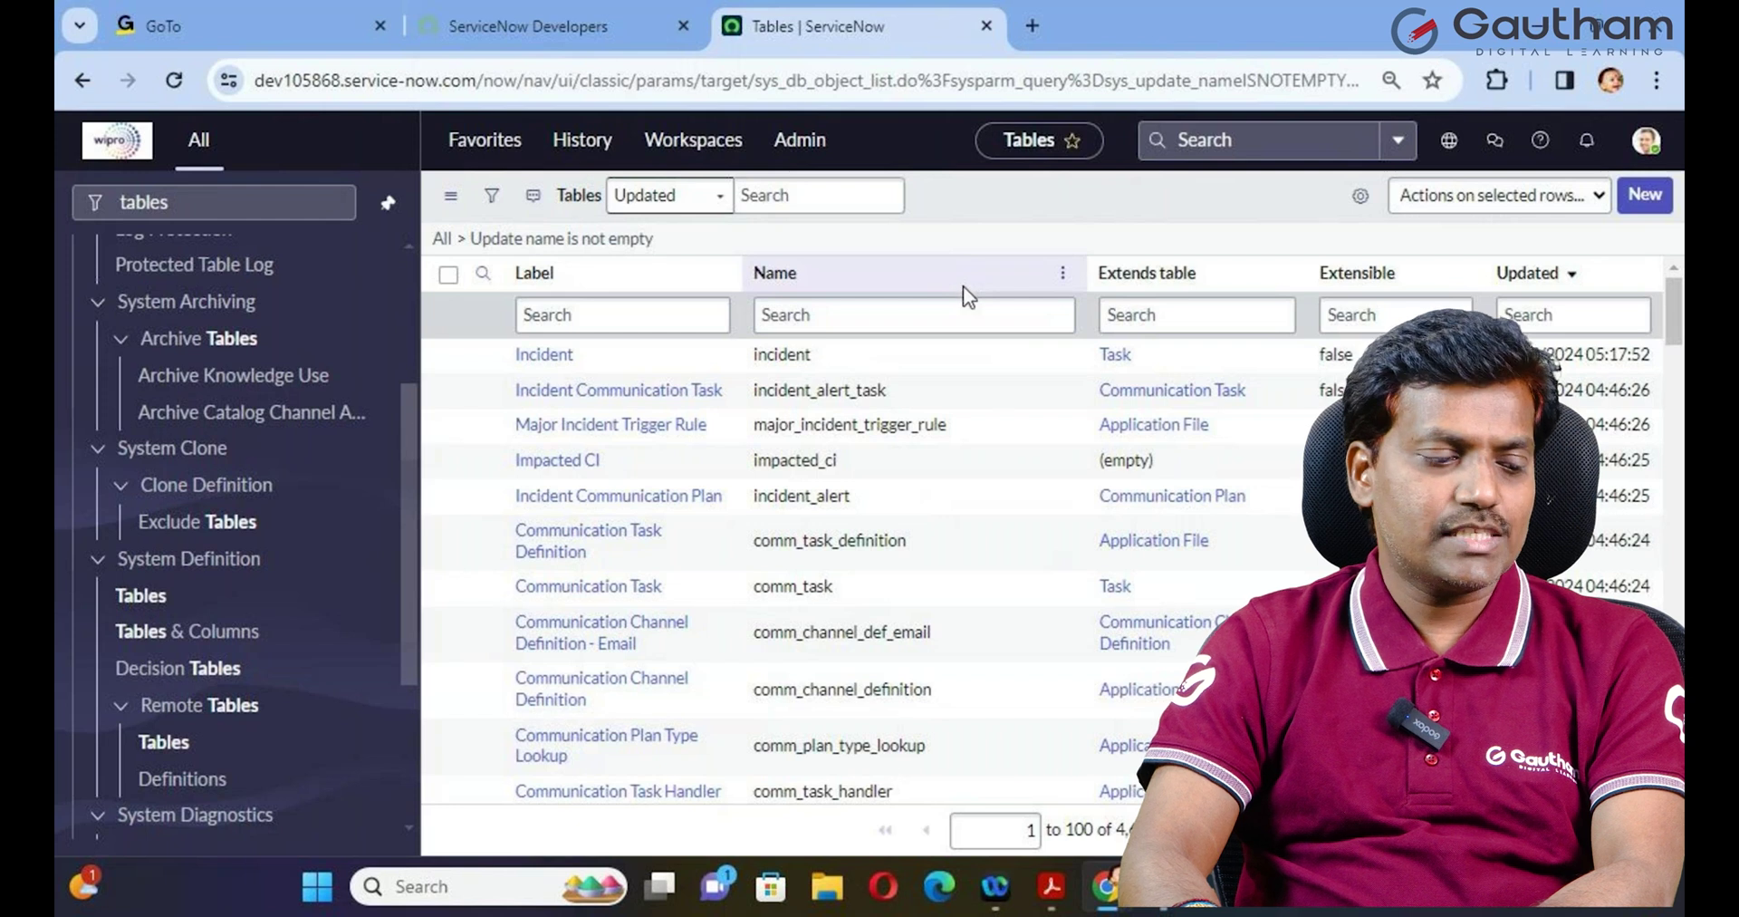
# Step: Switch to Paint and draw three separate rectangles in a row on the blank canvas, the third about 187 × 145 px
pyautogui.moveTo(995, 881)
pyautogui.click(1273, 910)
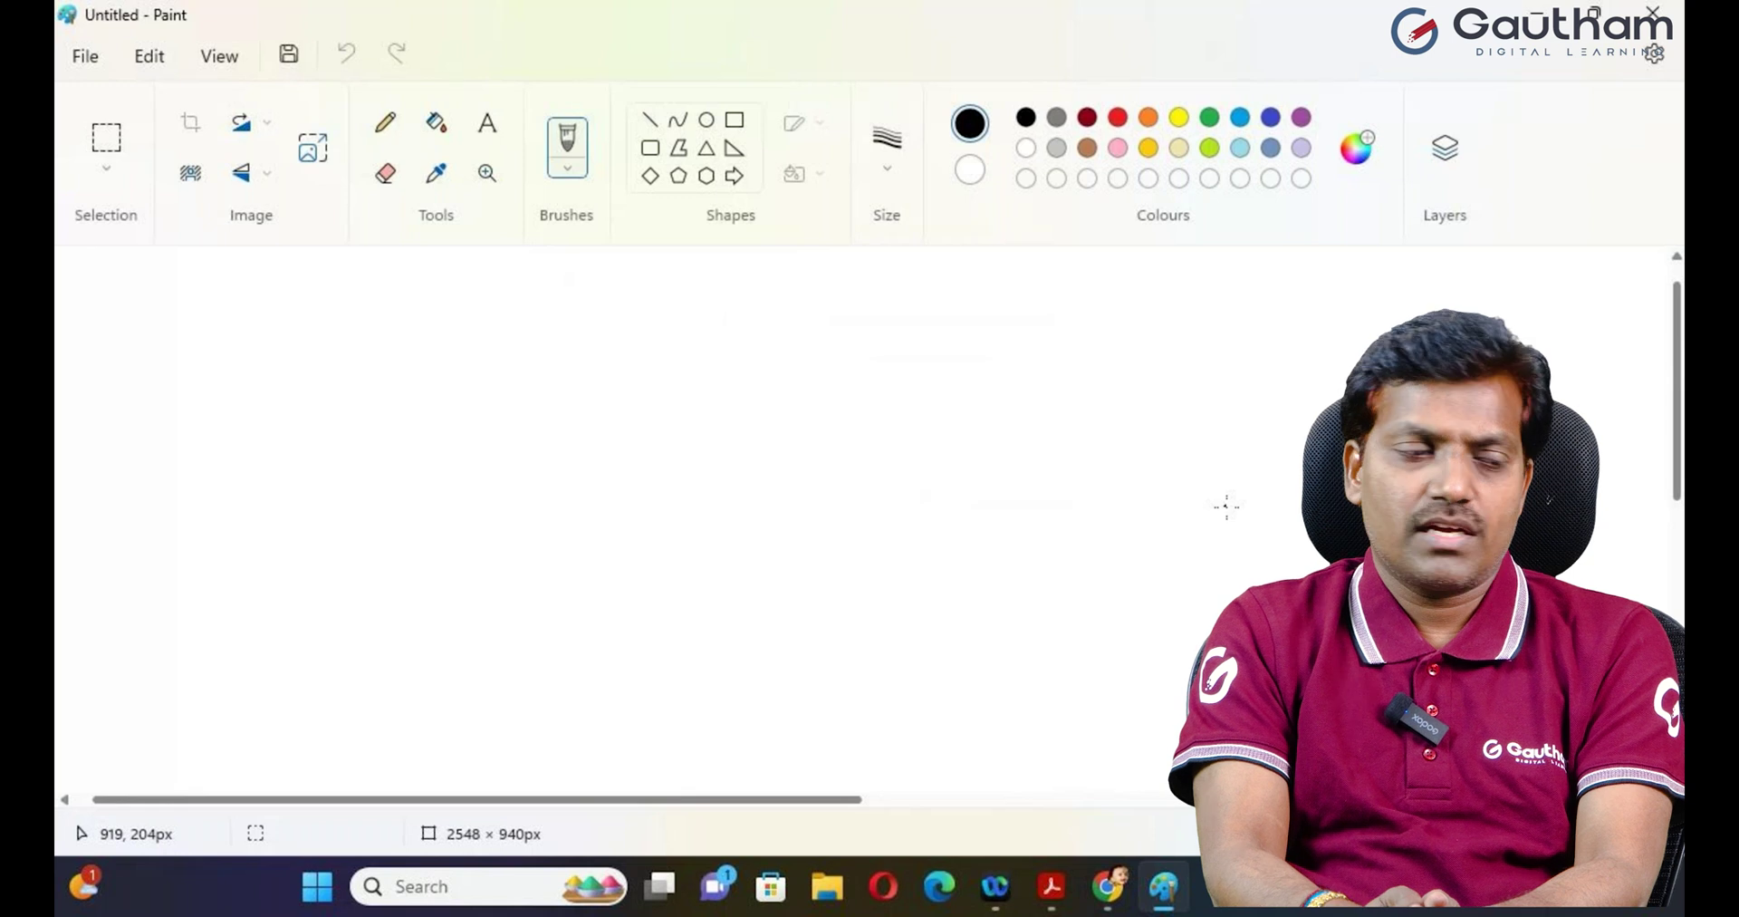
pyautogui.click(734, 120)
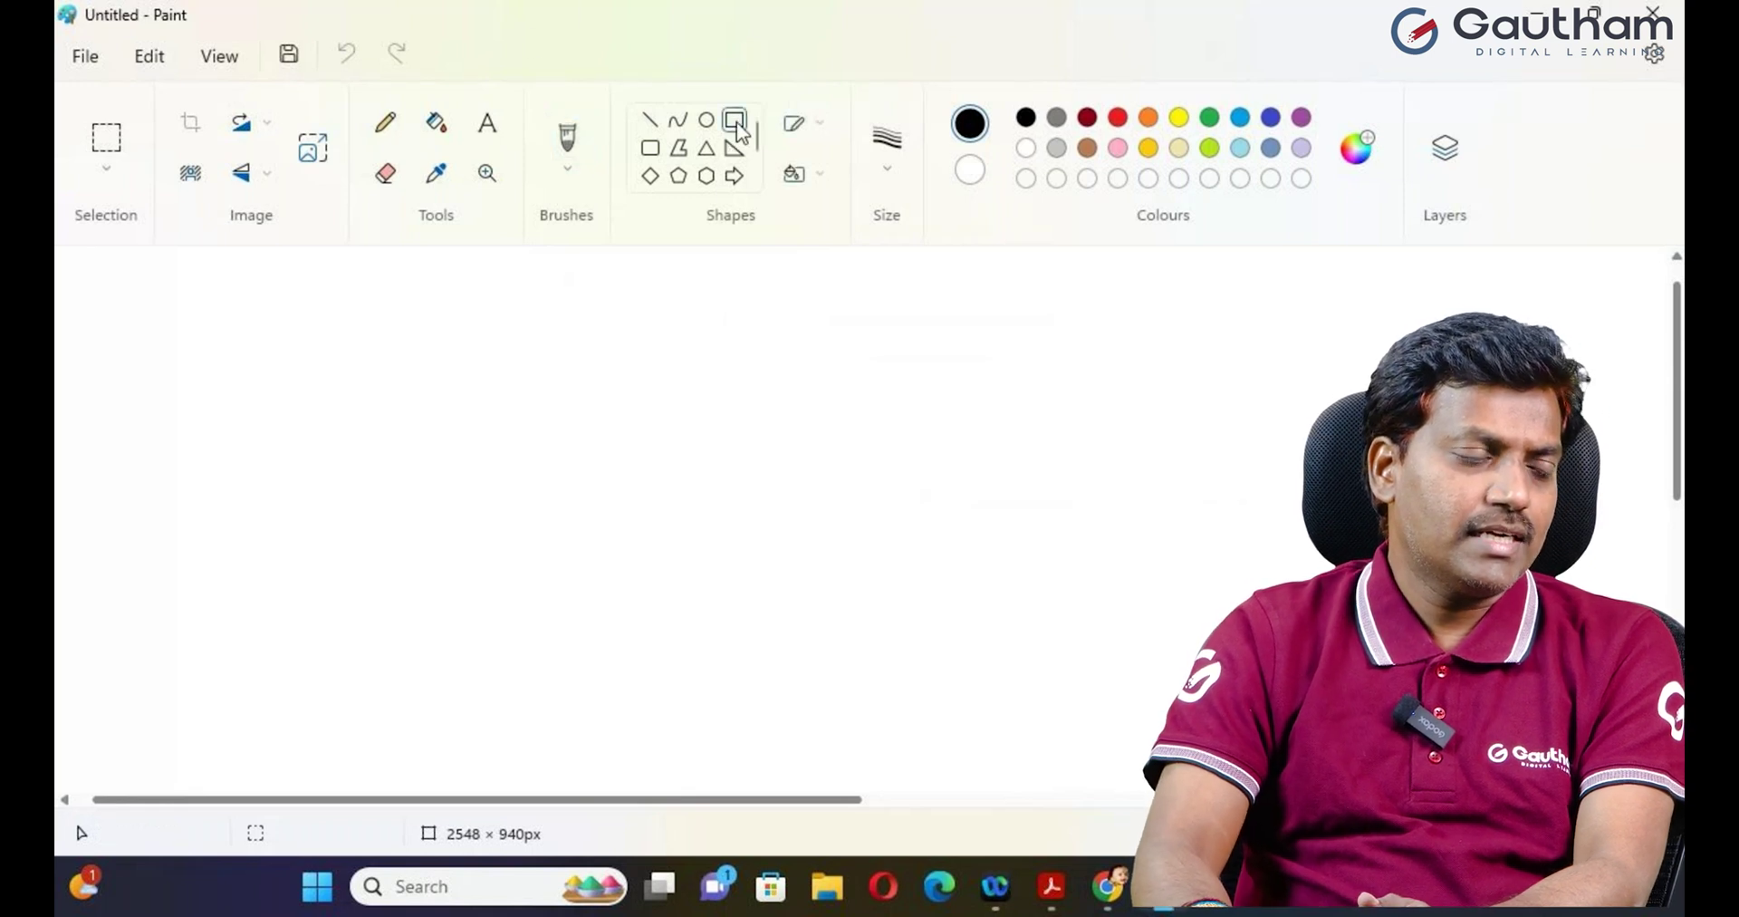
pyautogui.moveTo(117, 385); pyautogui.dragTo(362, 721)
pyautogui.moveTo(595, 418); pyautogui.dragTo(809, 662)
pyautogui.moveTo(968, 422)
pyautogui.mouseDown()
pyautogui.moveTo(1051, 547)
pyautogui.moveTo(1228, 605)
pyautogui.moveTo(1207, 605)
pyautogui.mouseUp()
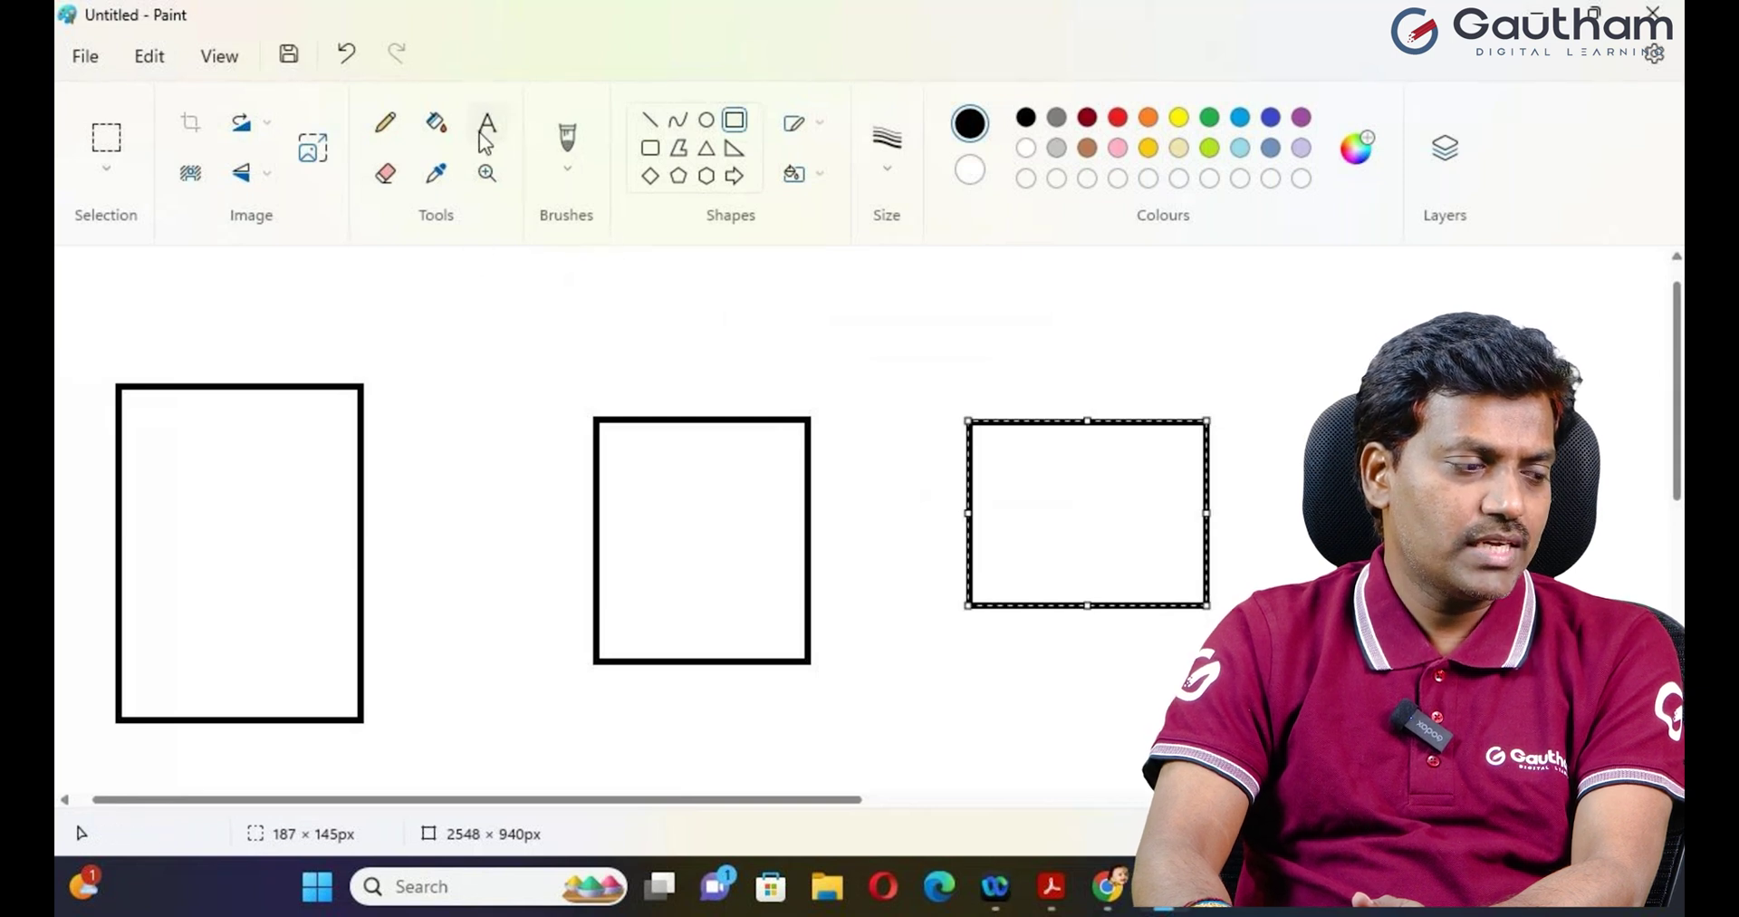
# Step: Add the text label "sys_db-object" just above the first rectangle
pyautogui.click(154, 341)
pyautogui.moveTo(187, 342); pyautogui.dragTo(167, 326)
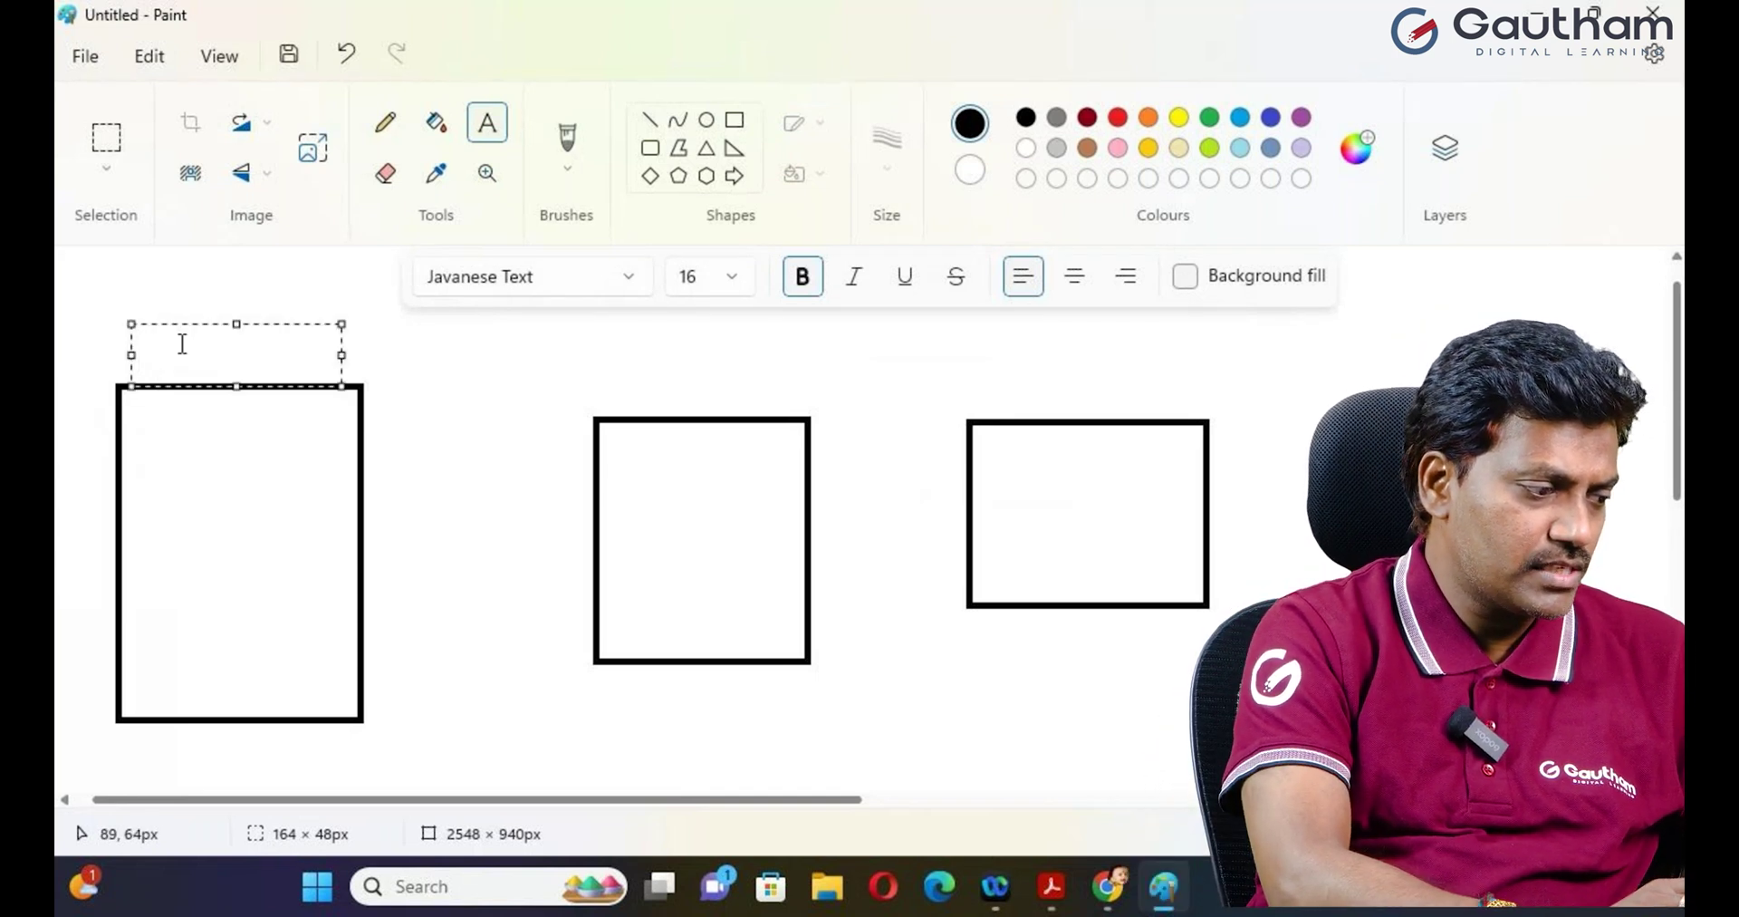
pyautogui.write('sys_db-object')
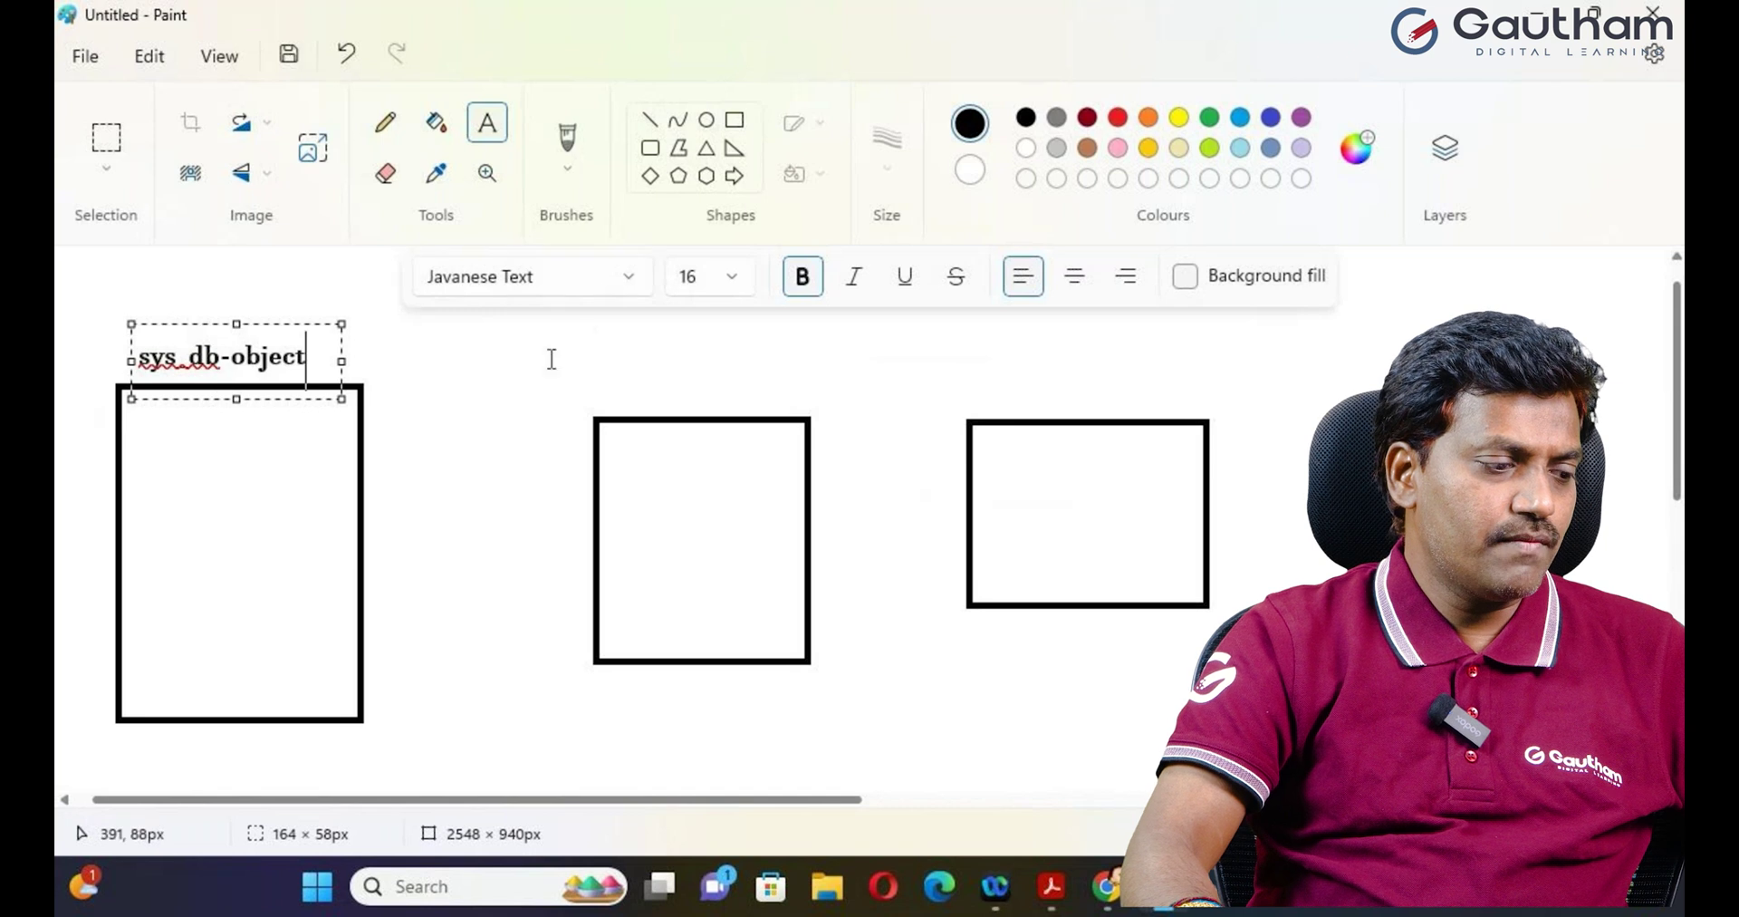
pyautogui.click(611, 373)
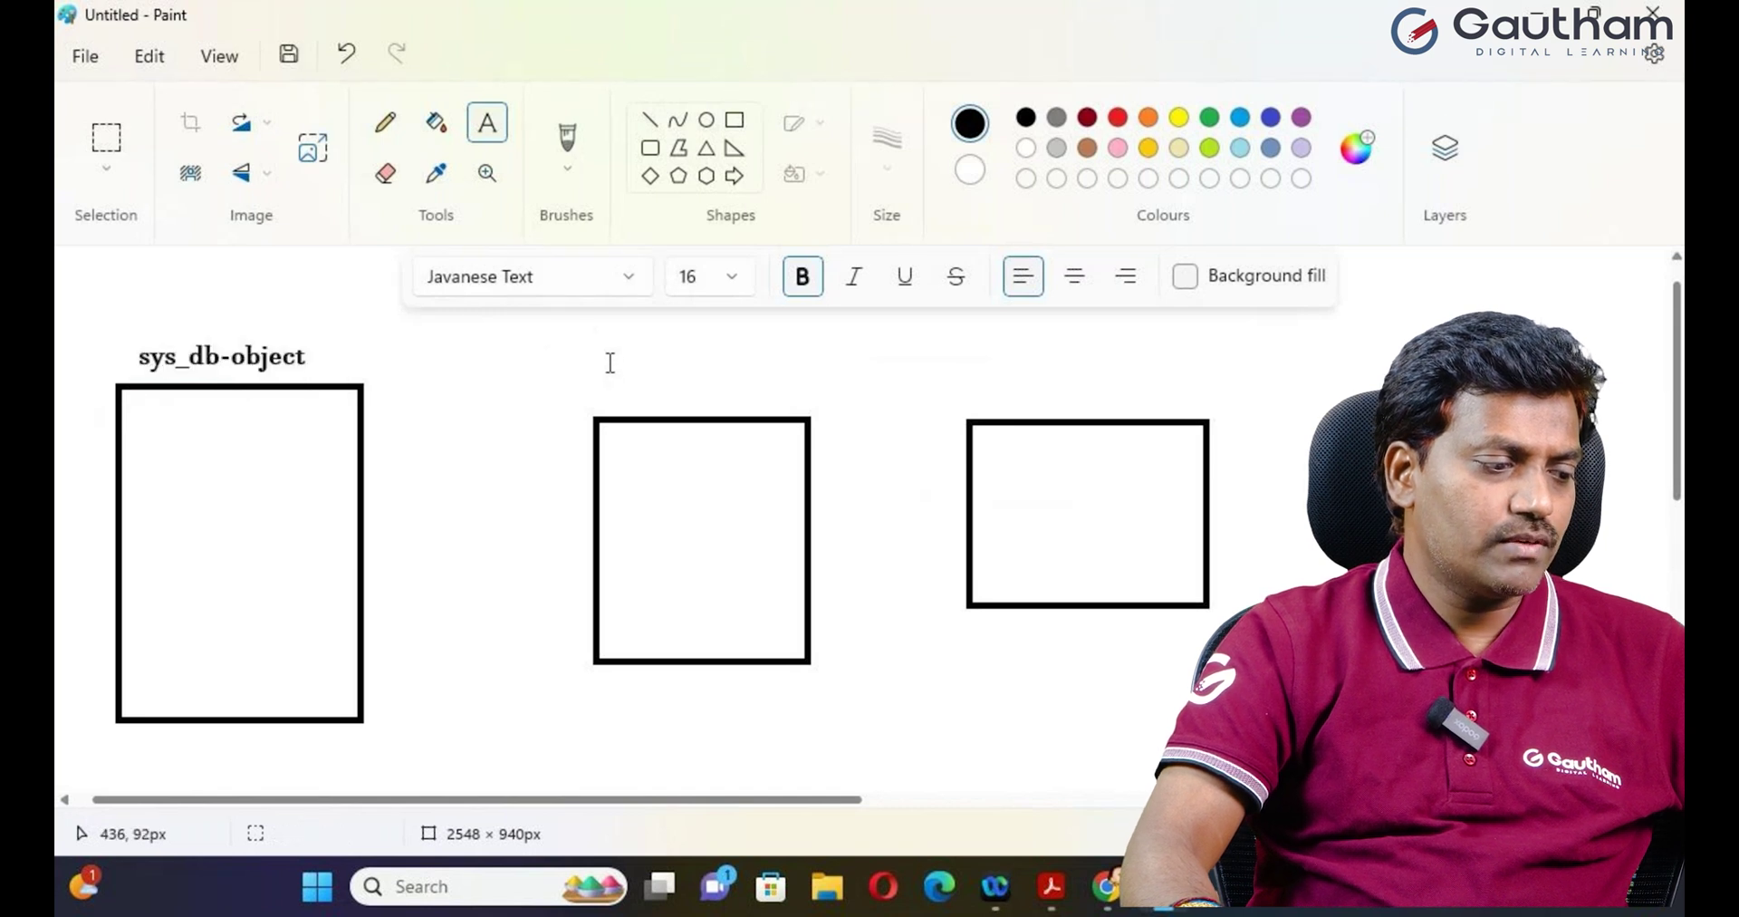
# Step: Add the text label "sys_dictionary" and position it just above the middle rectangle
pyautogui.click(611, 367)
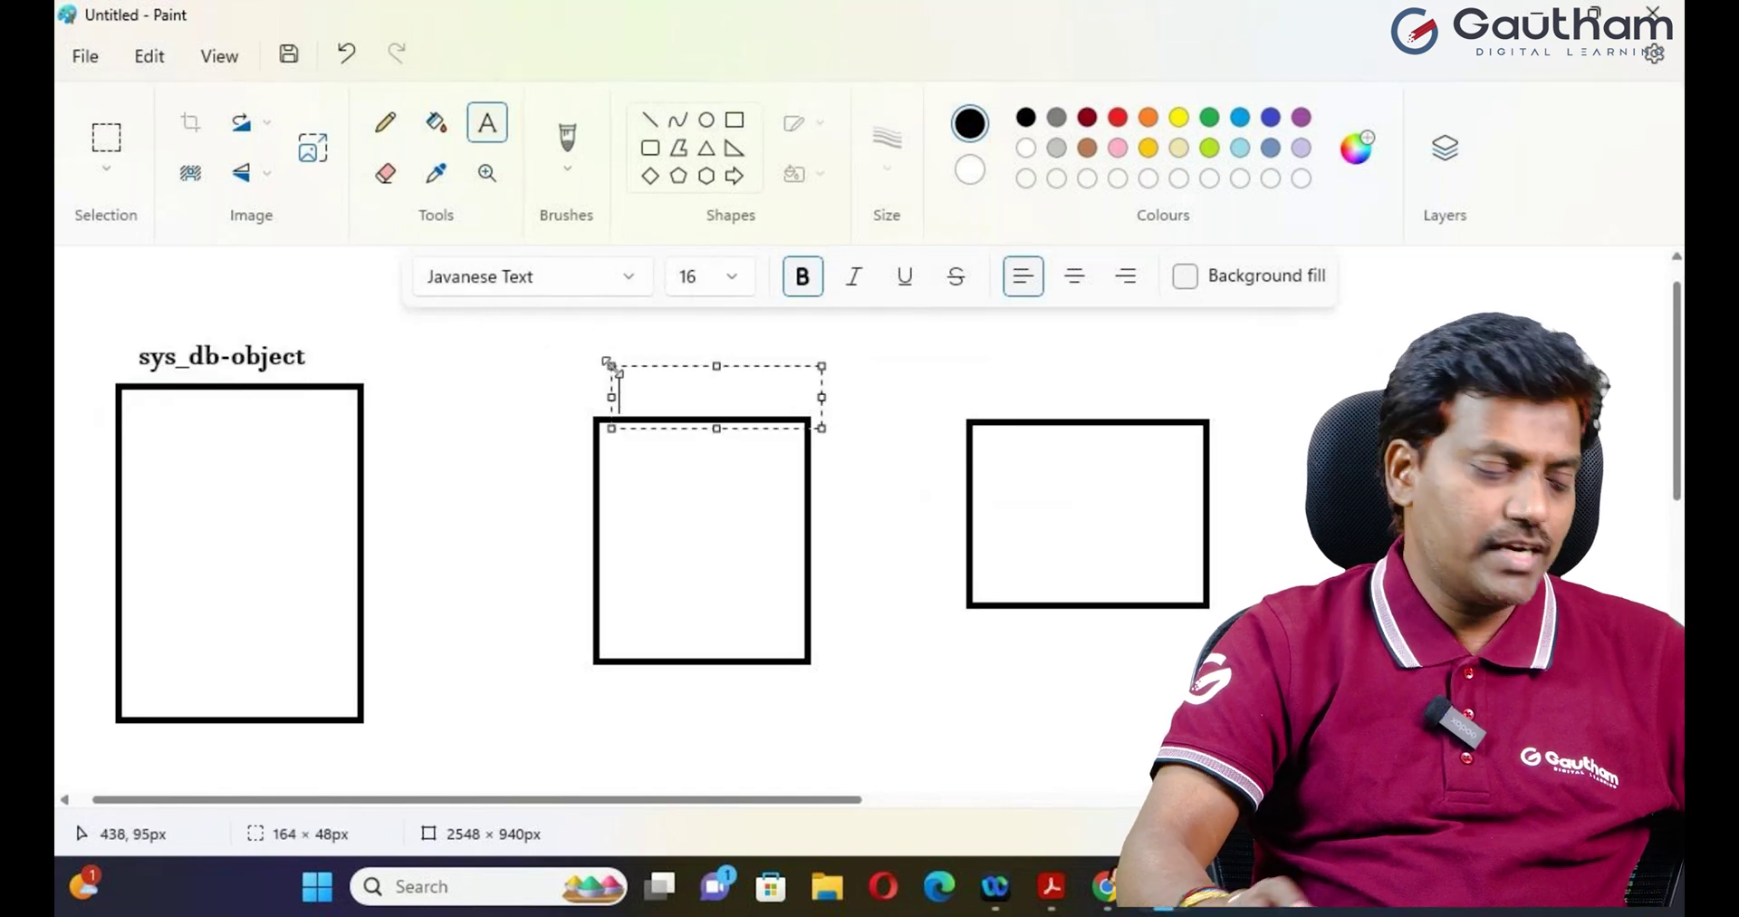
pyautogui.write('sys')
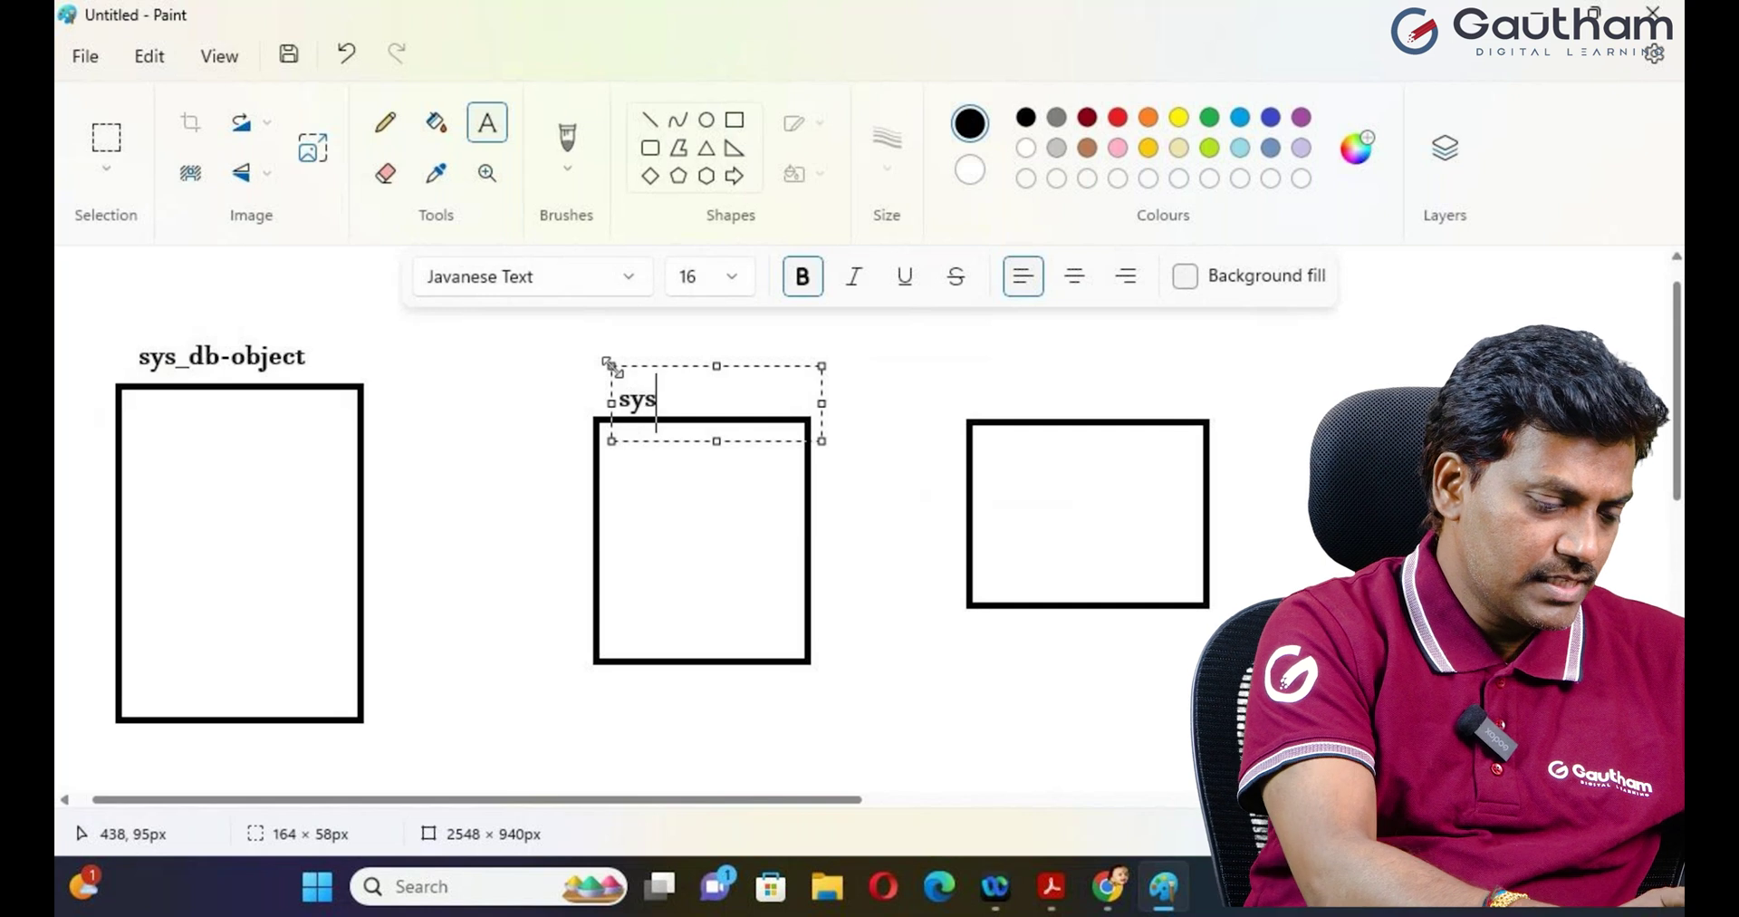
pyautogui.write('_d')
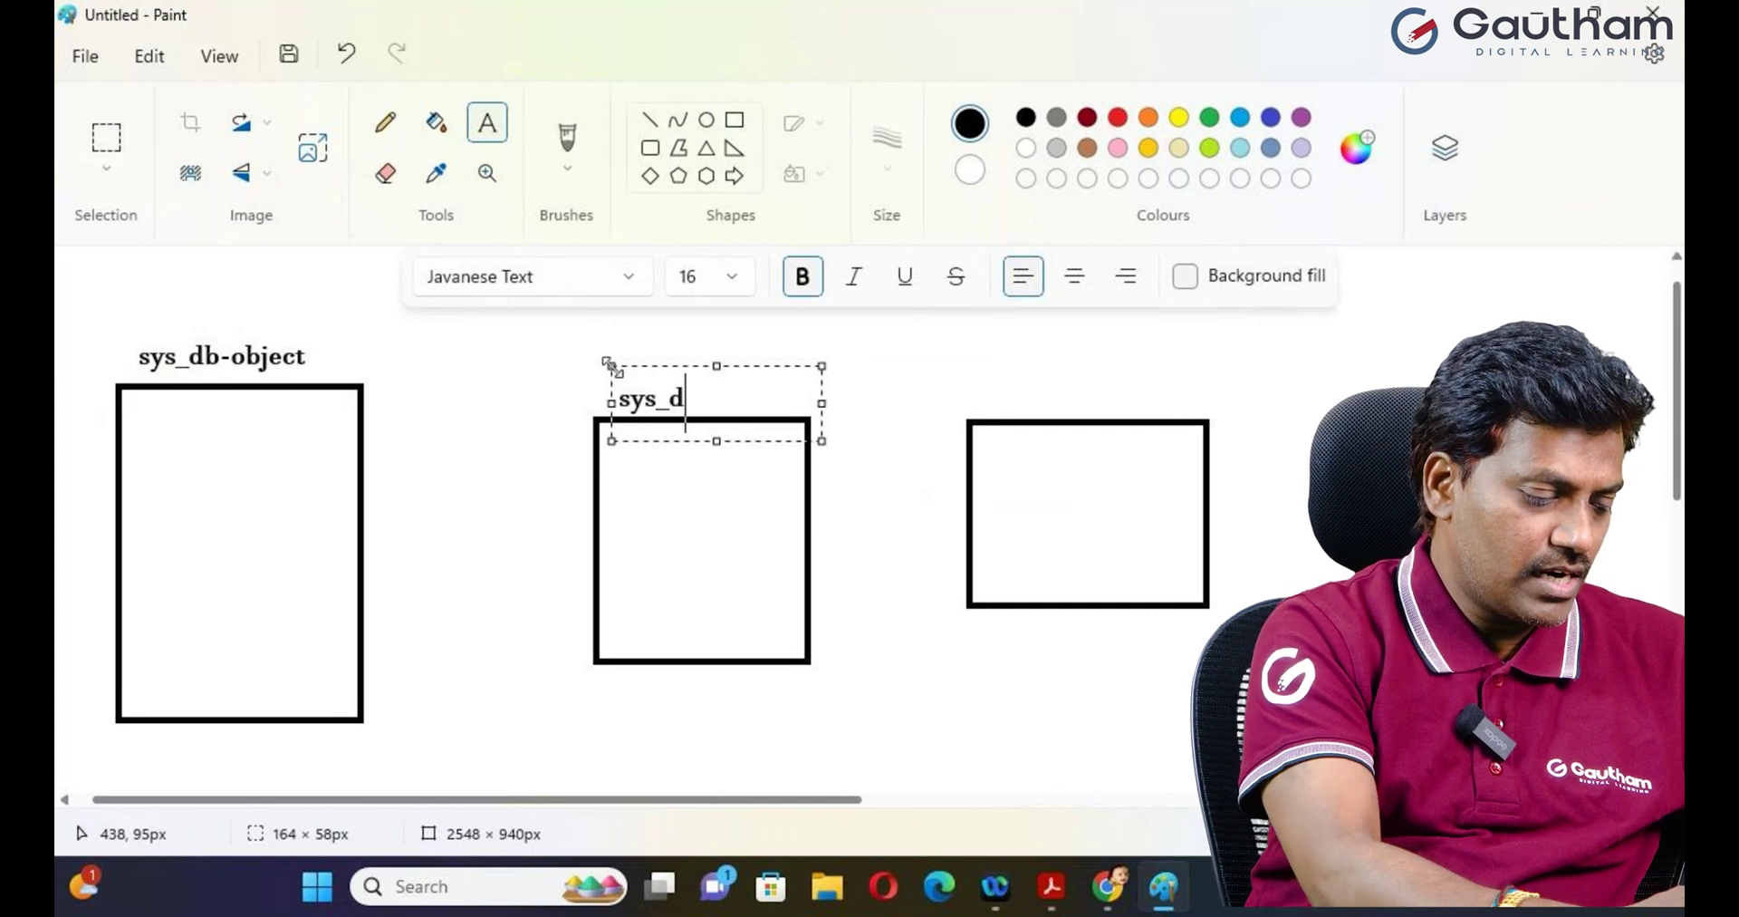
pyautogui.write('ictionar')
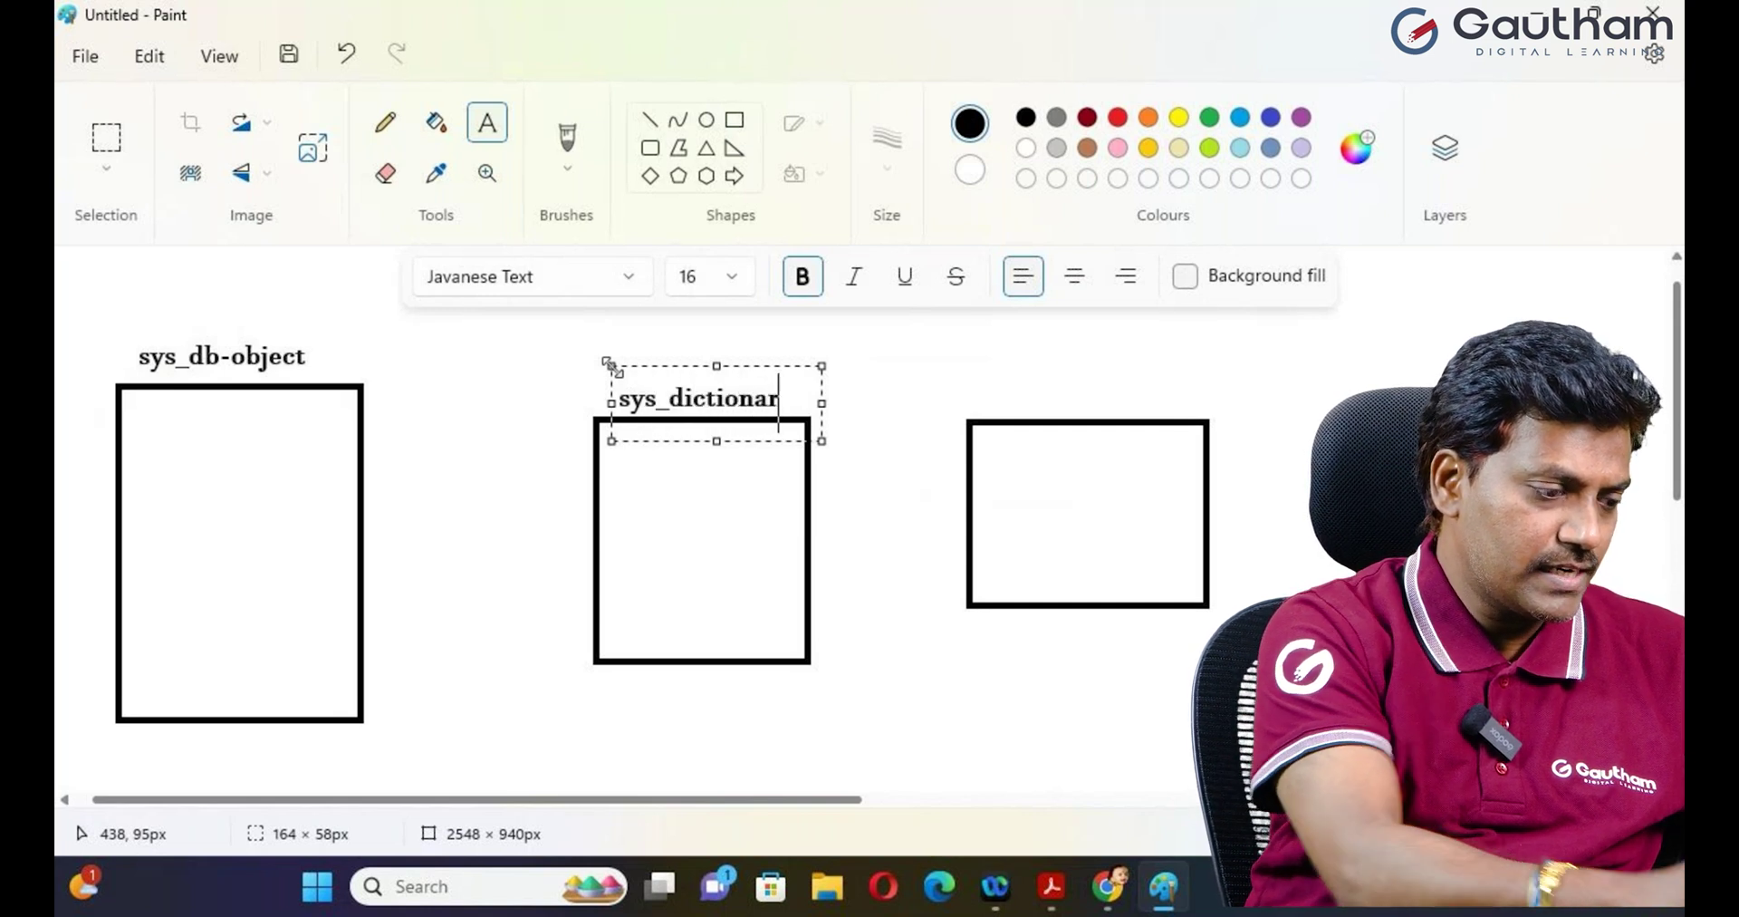
pyautogui.write('y')
pyautogui.moveTo(764, 361); pyautogui.dragTo(761, 351)
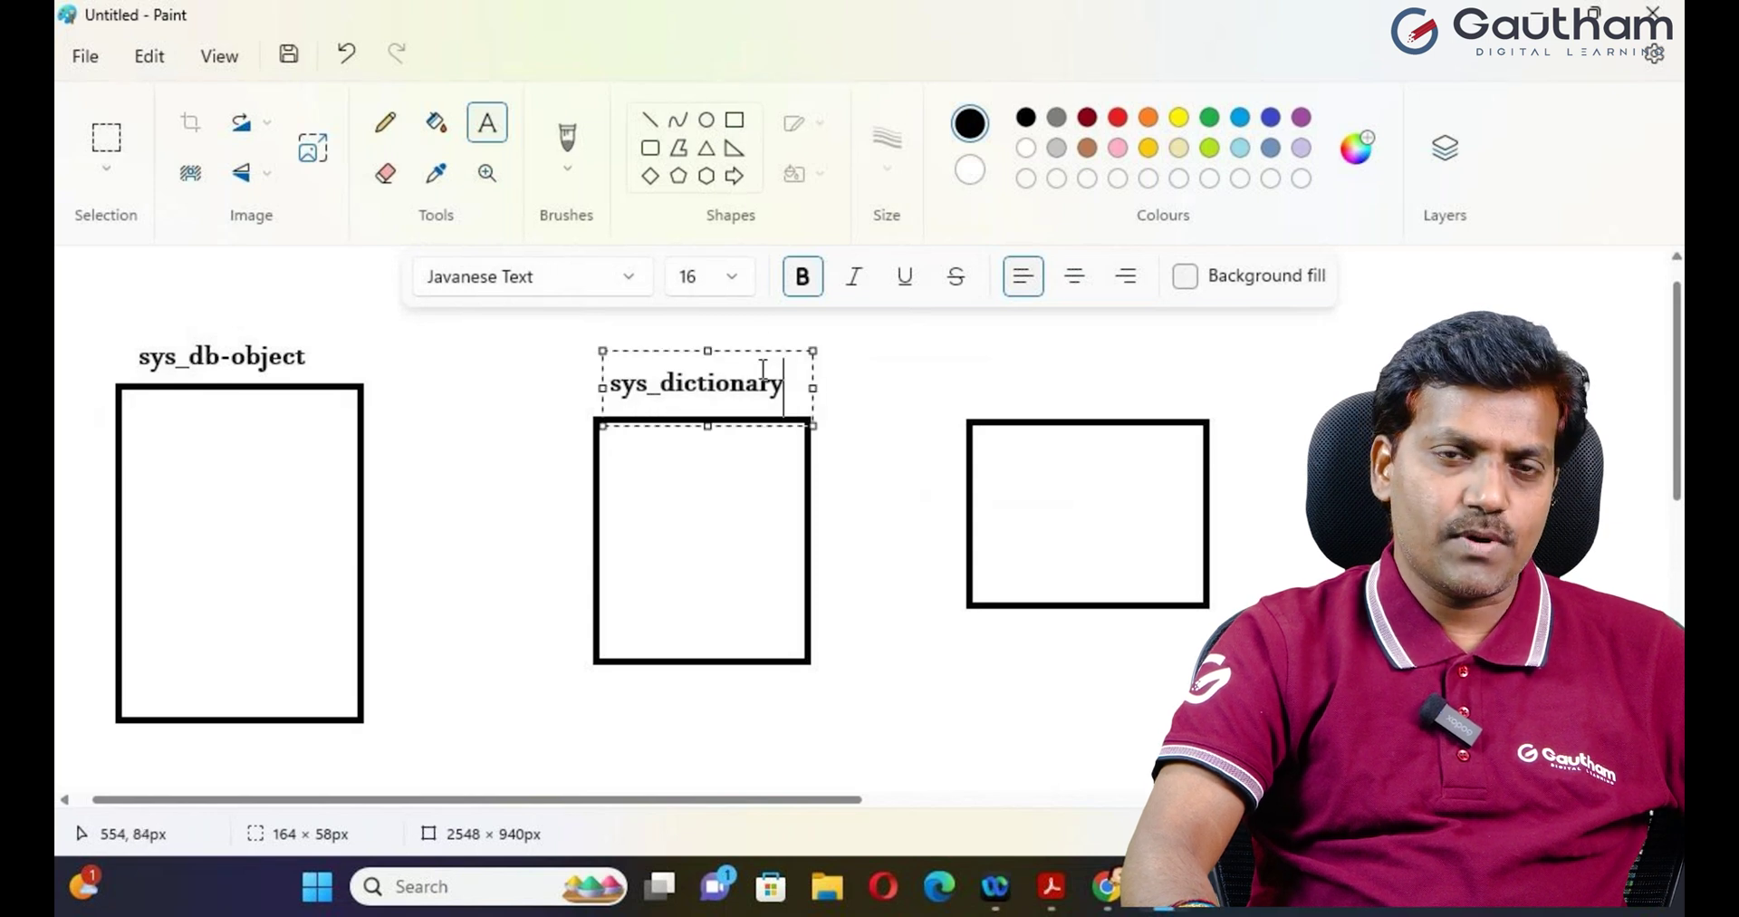
pyautogui.click(996, 373)
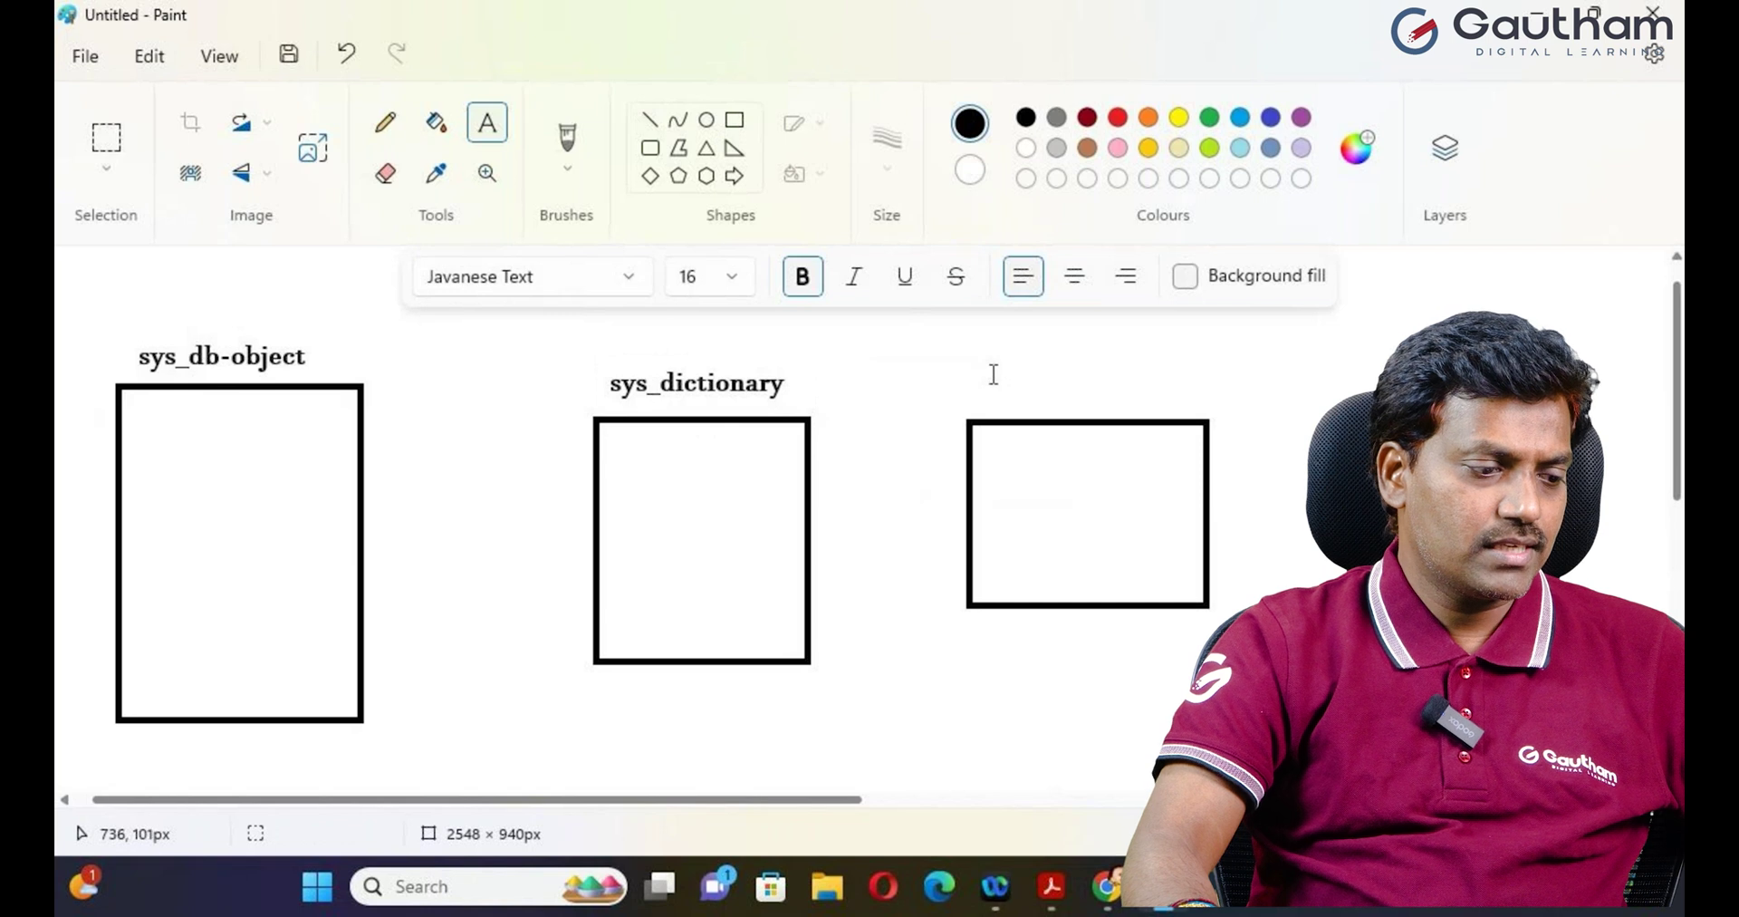
# Step: Add the text label "sys_documentation" above the third rectangle, widening its text box to about 238 px so it fits one line
pyautogui.click(994, 374)
pyautogui.write('sys_')
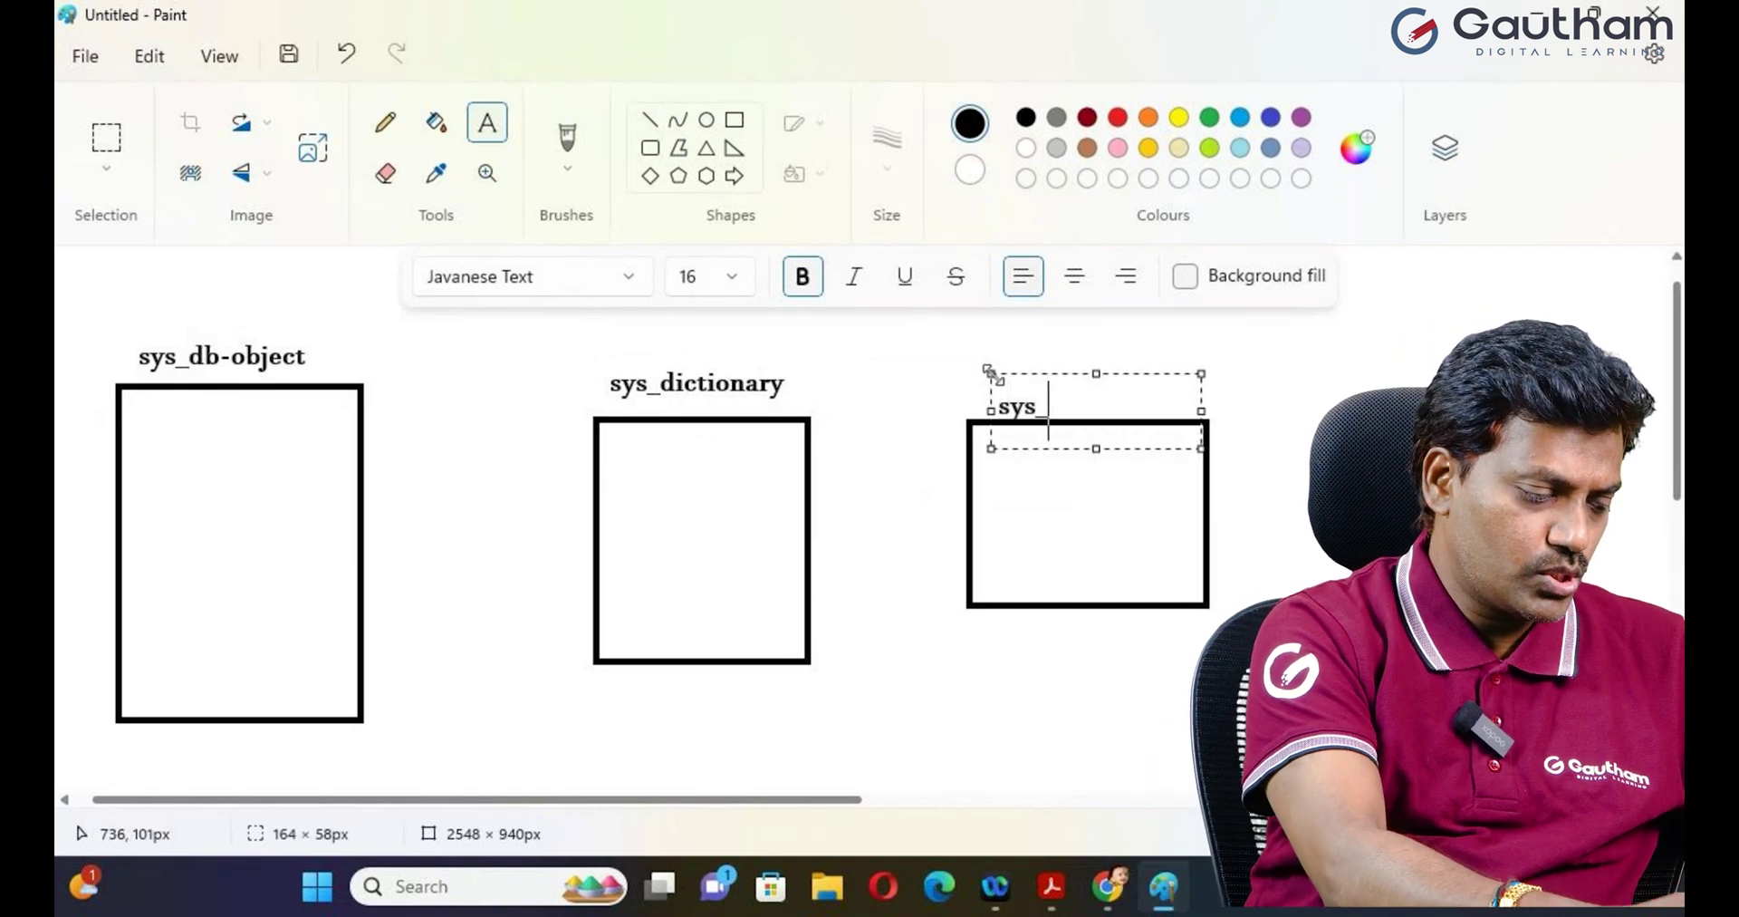
pyautogui.write('documentation')
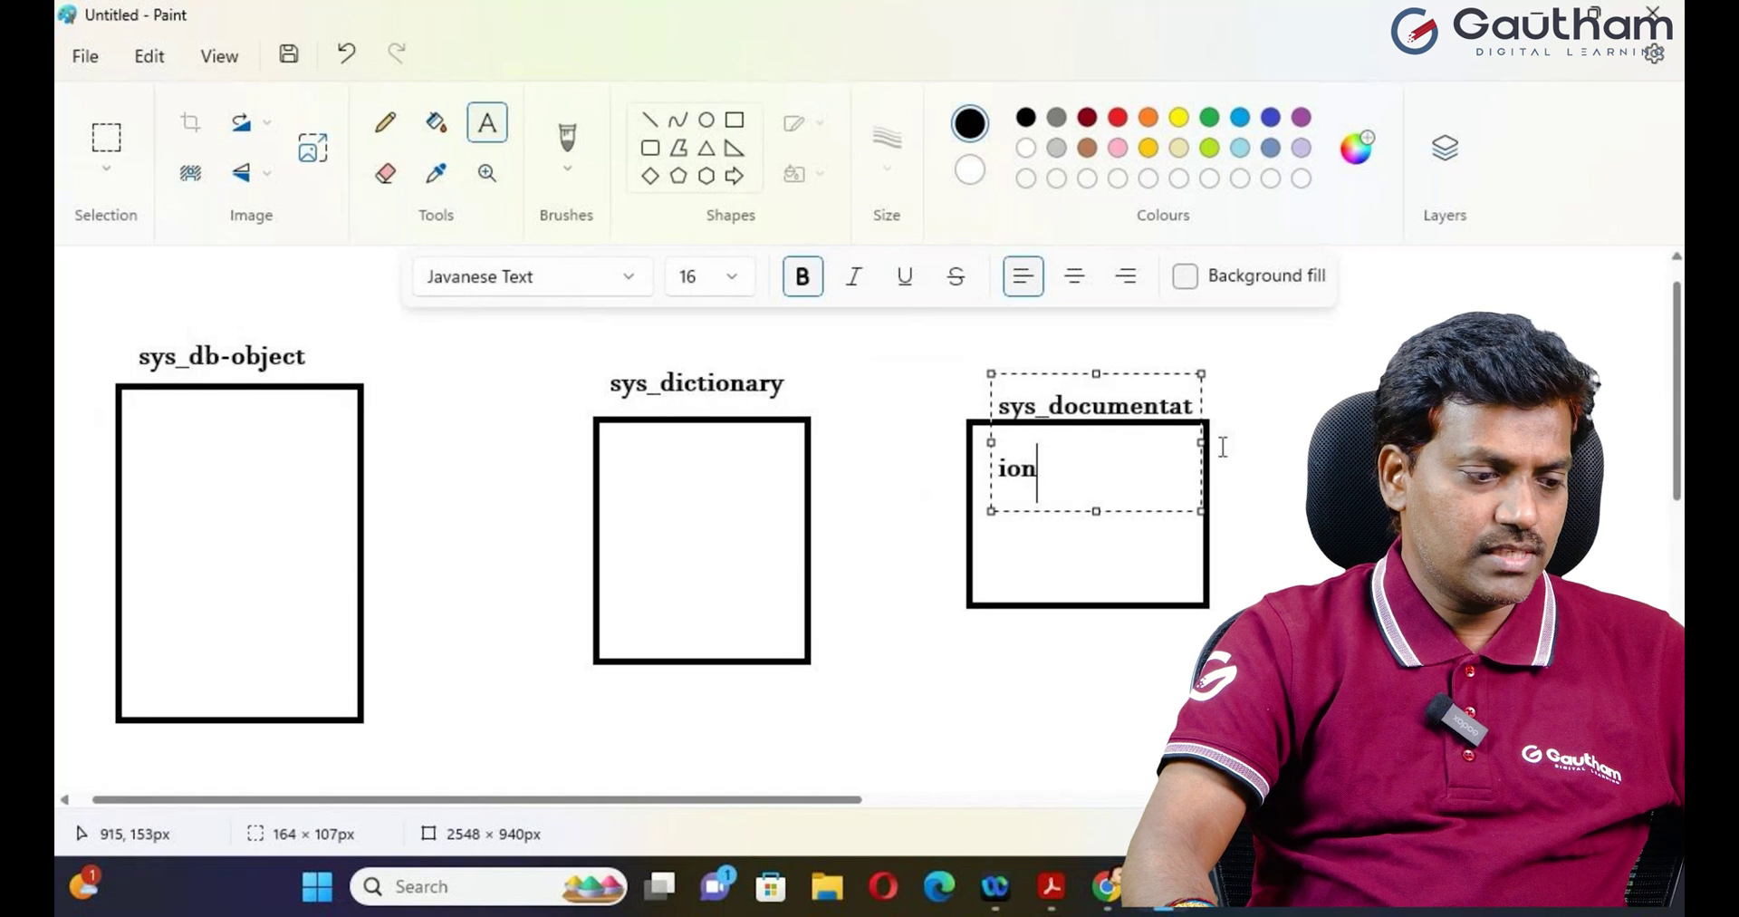
pyautogui.moveTo(1203, 443); pyautogui.dragTo(1293, 443)
pyautogui.moveTo(1236, 371); pyautogui.dragTo(1206, 358)
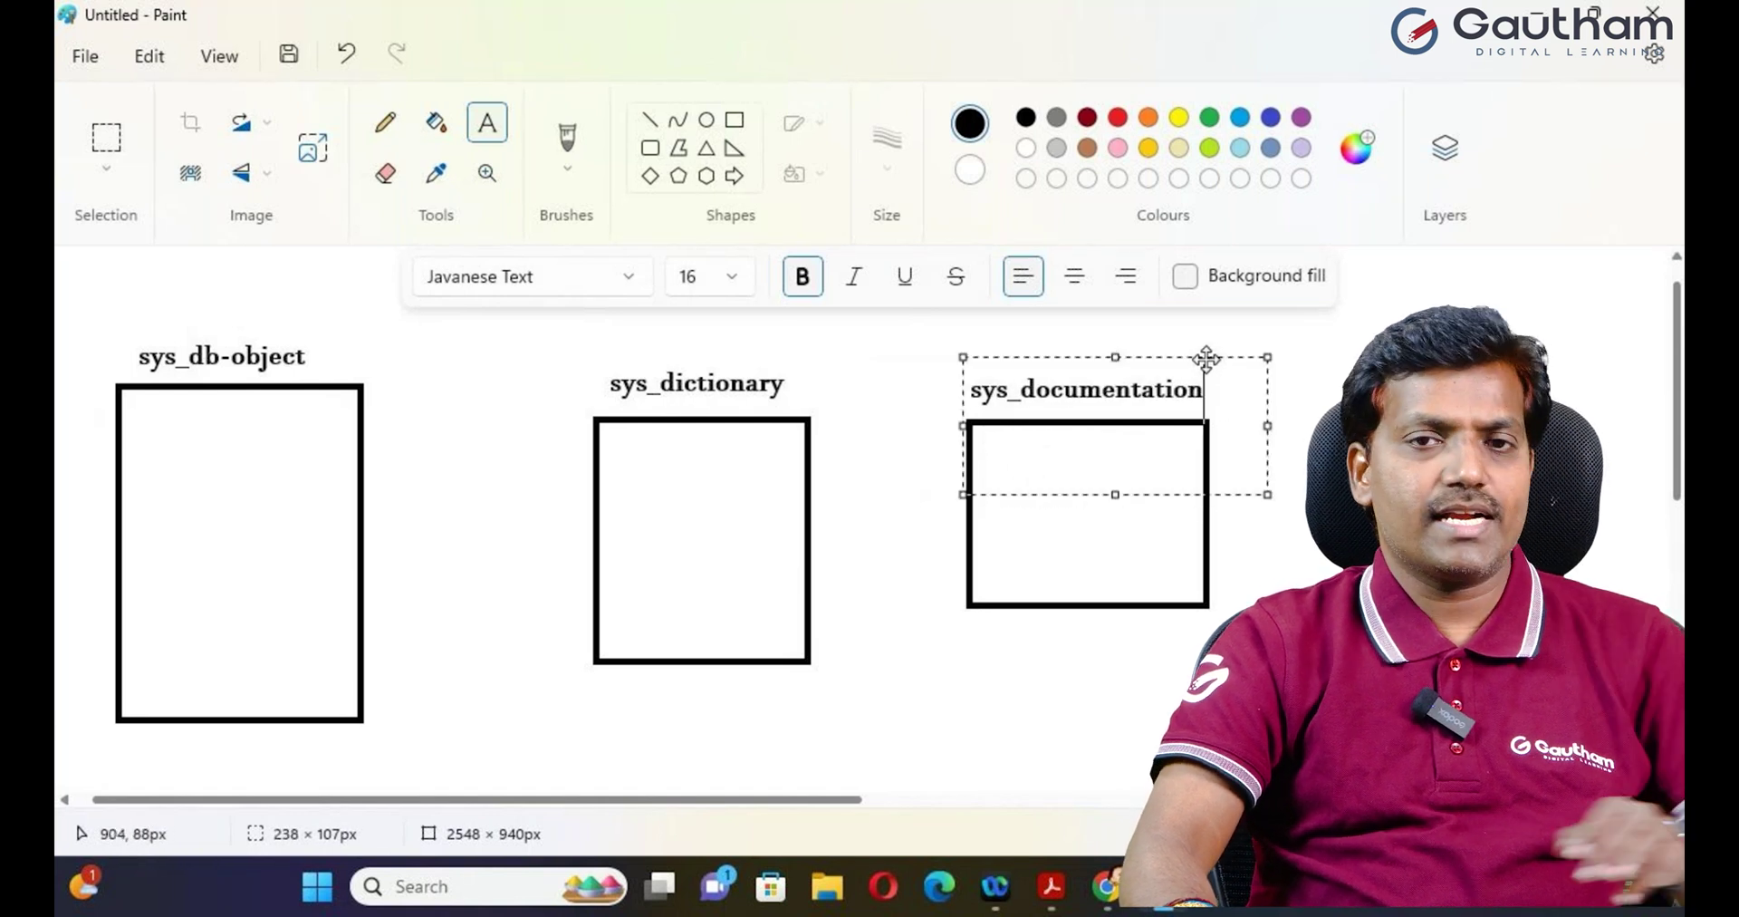
pyautogui.click(489, 127)
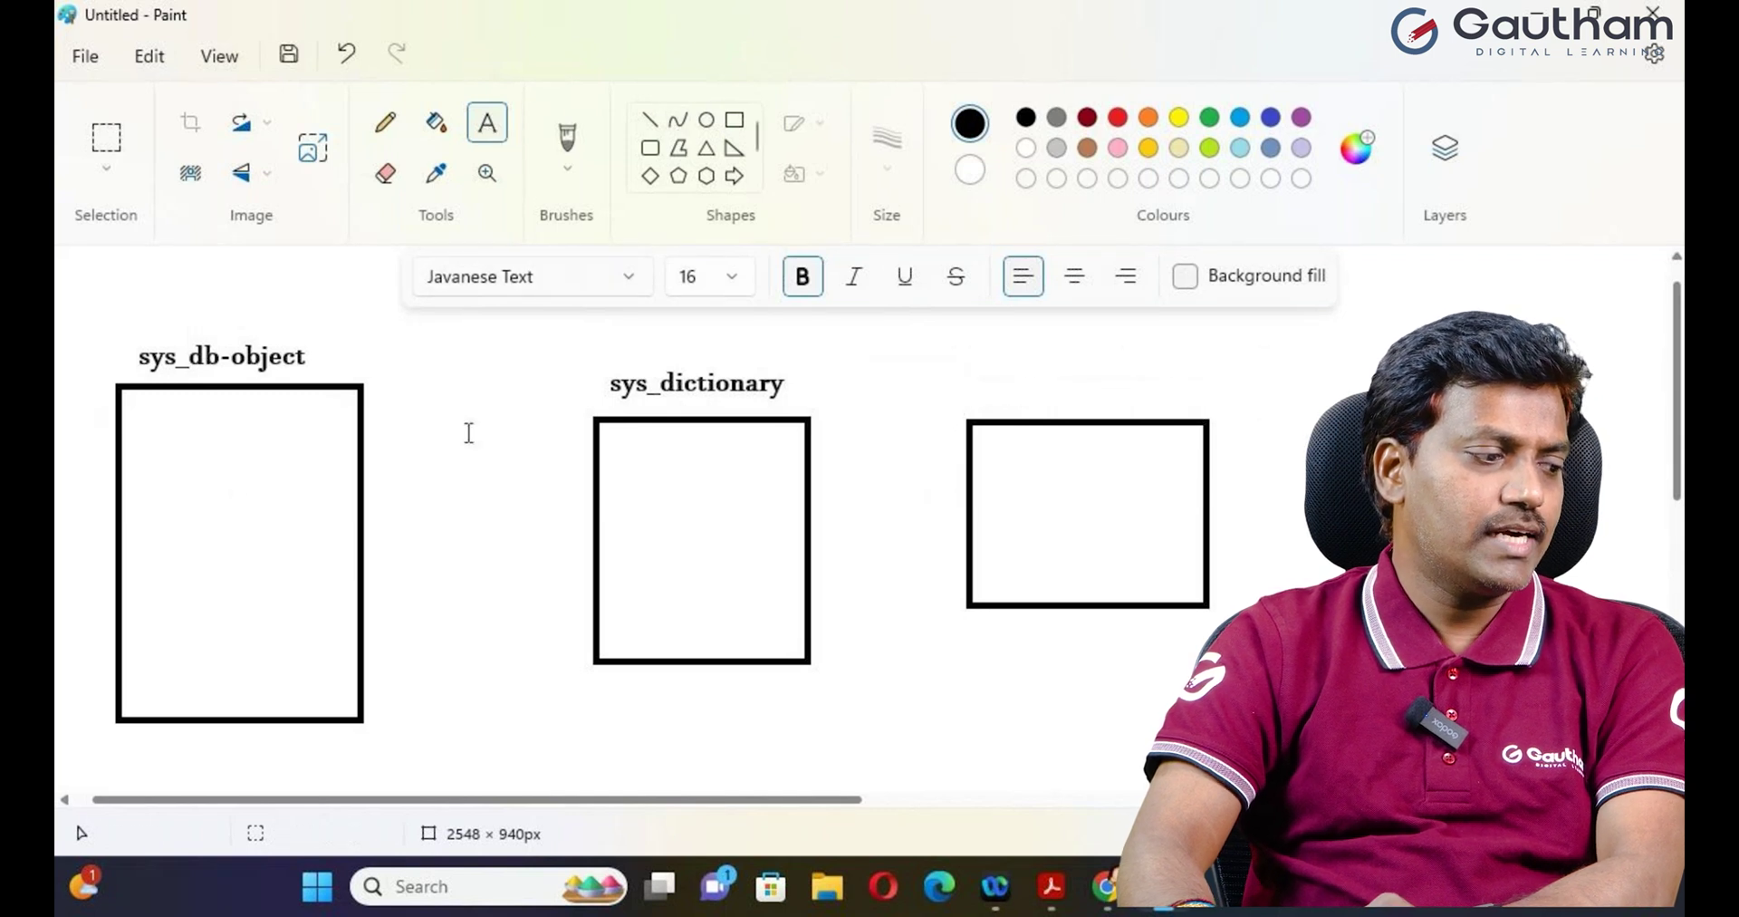
# Step: Write "Tables", "Fields" and "Labela" on separate lines inside the sys_db-object rectangle
pyautogui.click(129, 423)
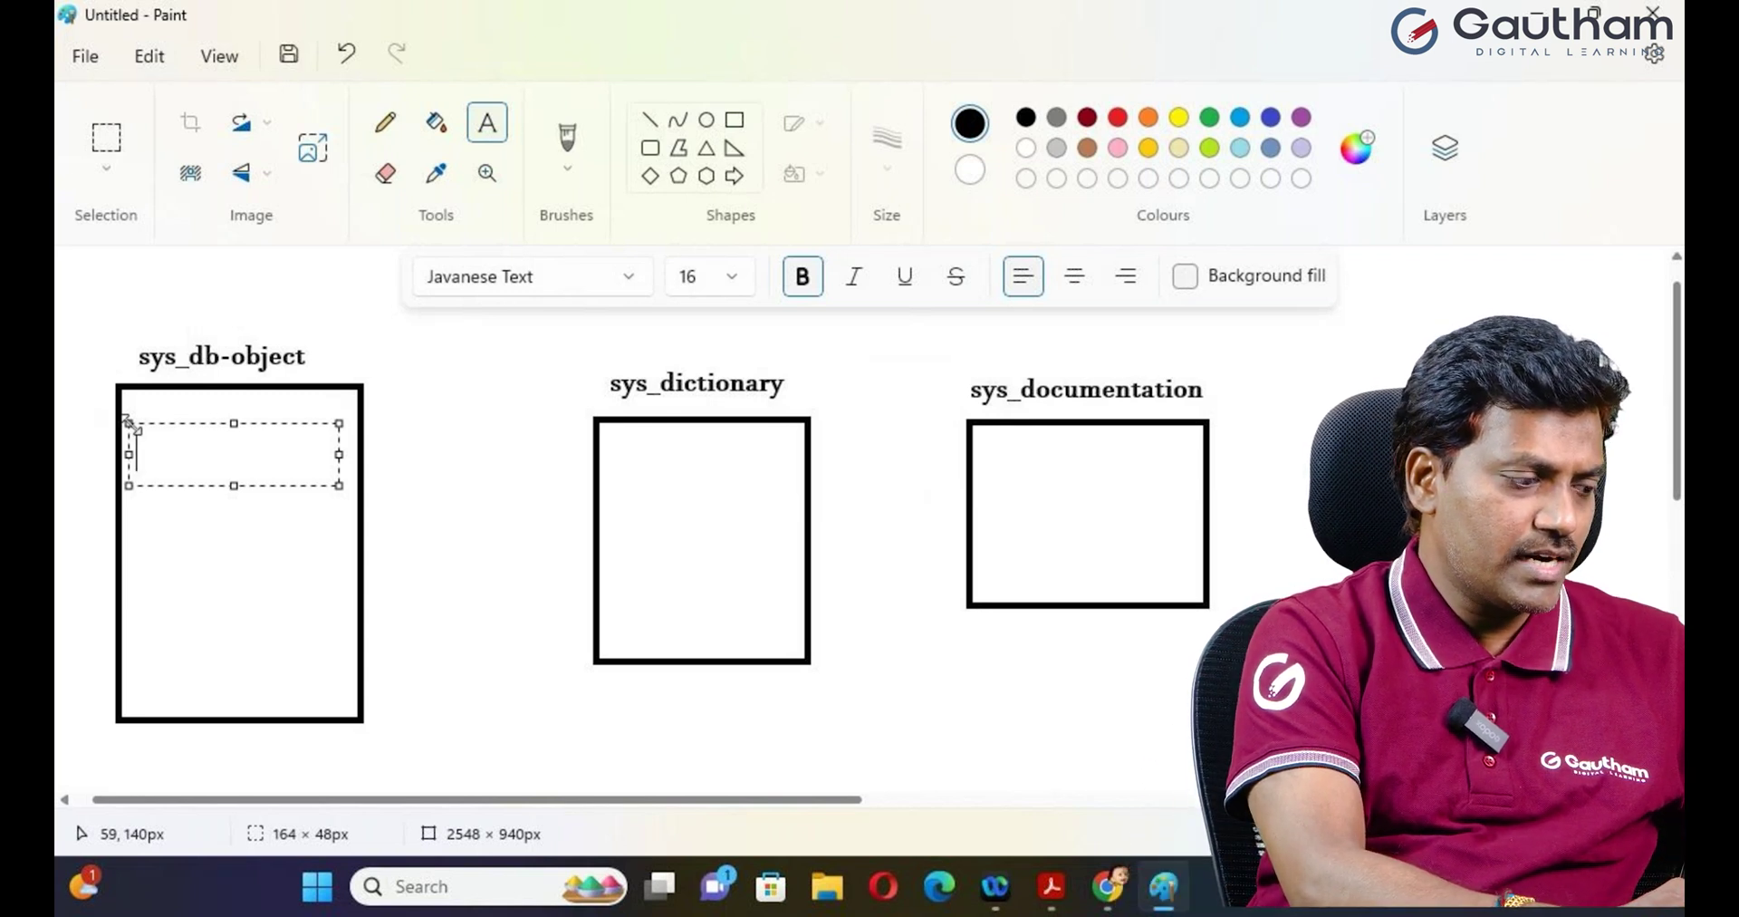
pyautogui.write('Tab')
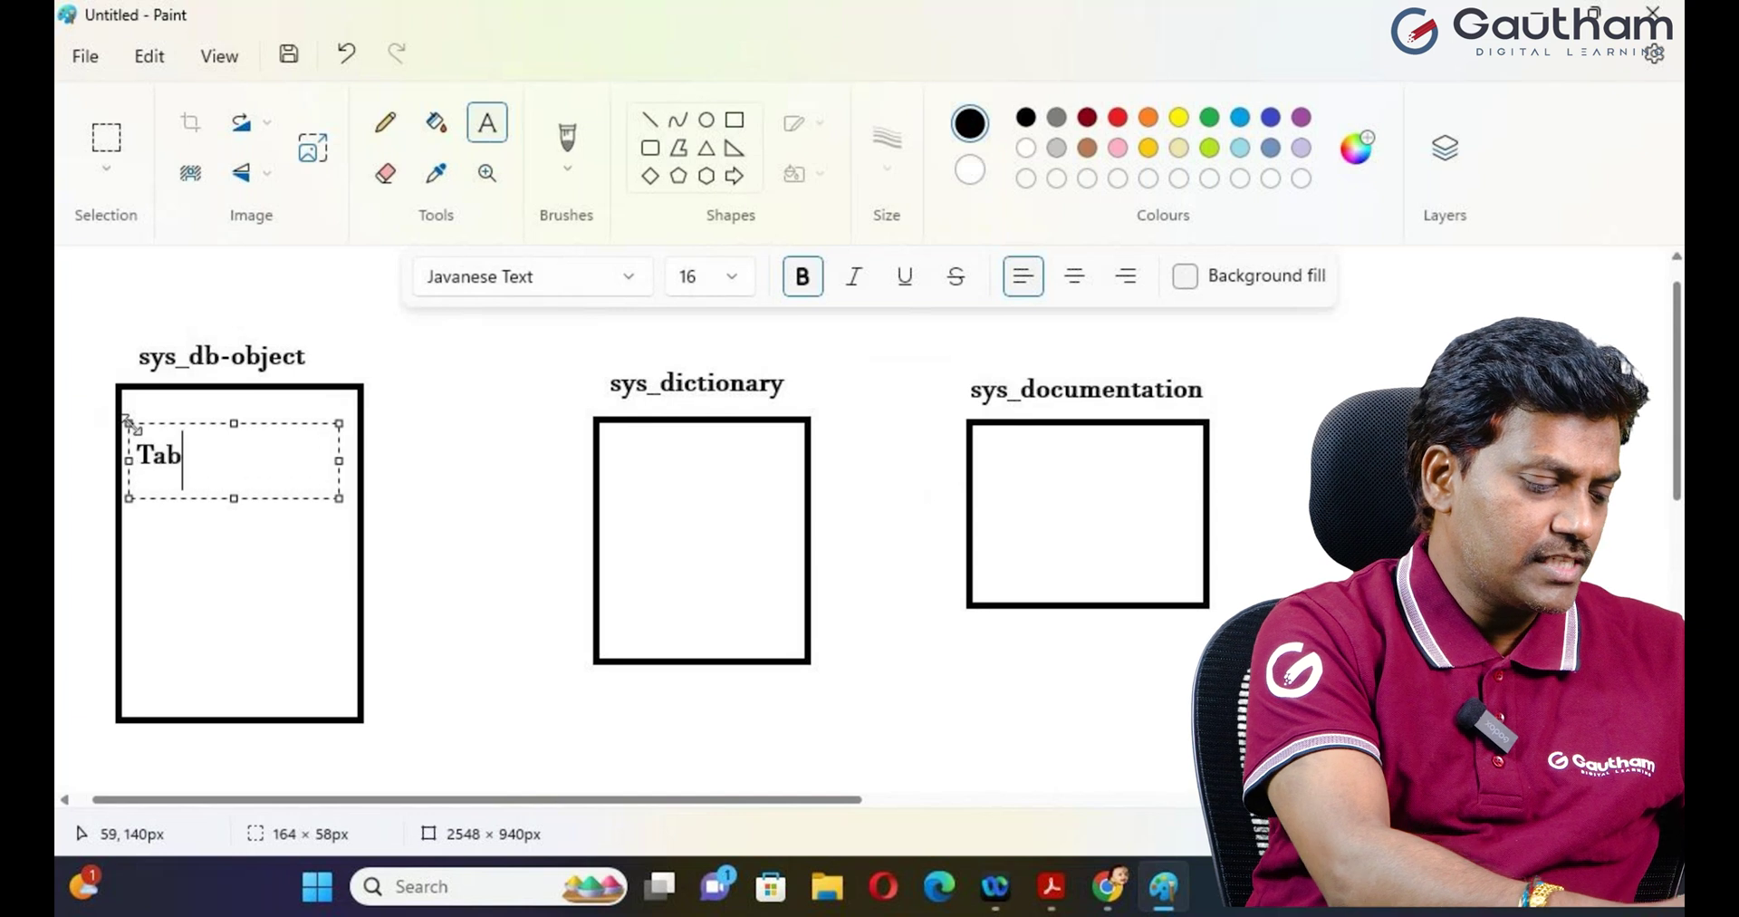
pyautogui.write('les')
pyautogui.press('Return')
pyautogui.write('Fiel')
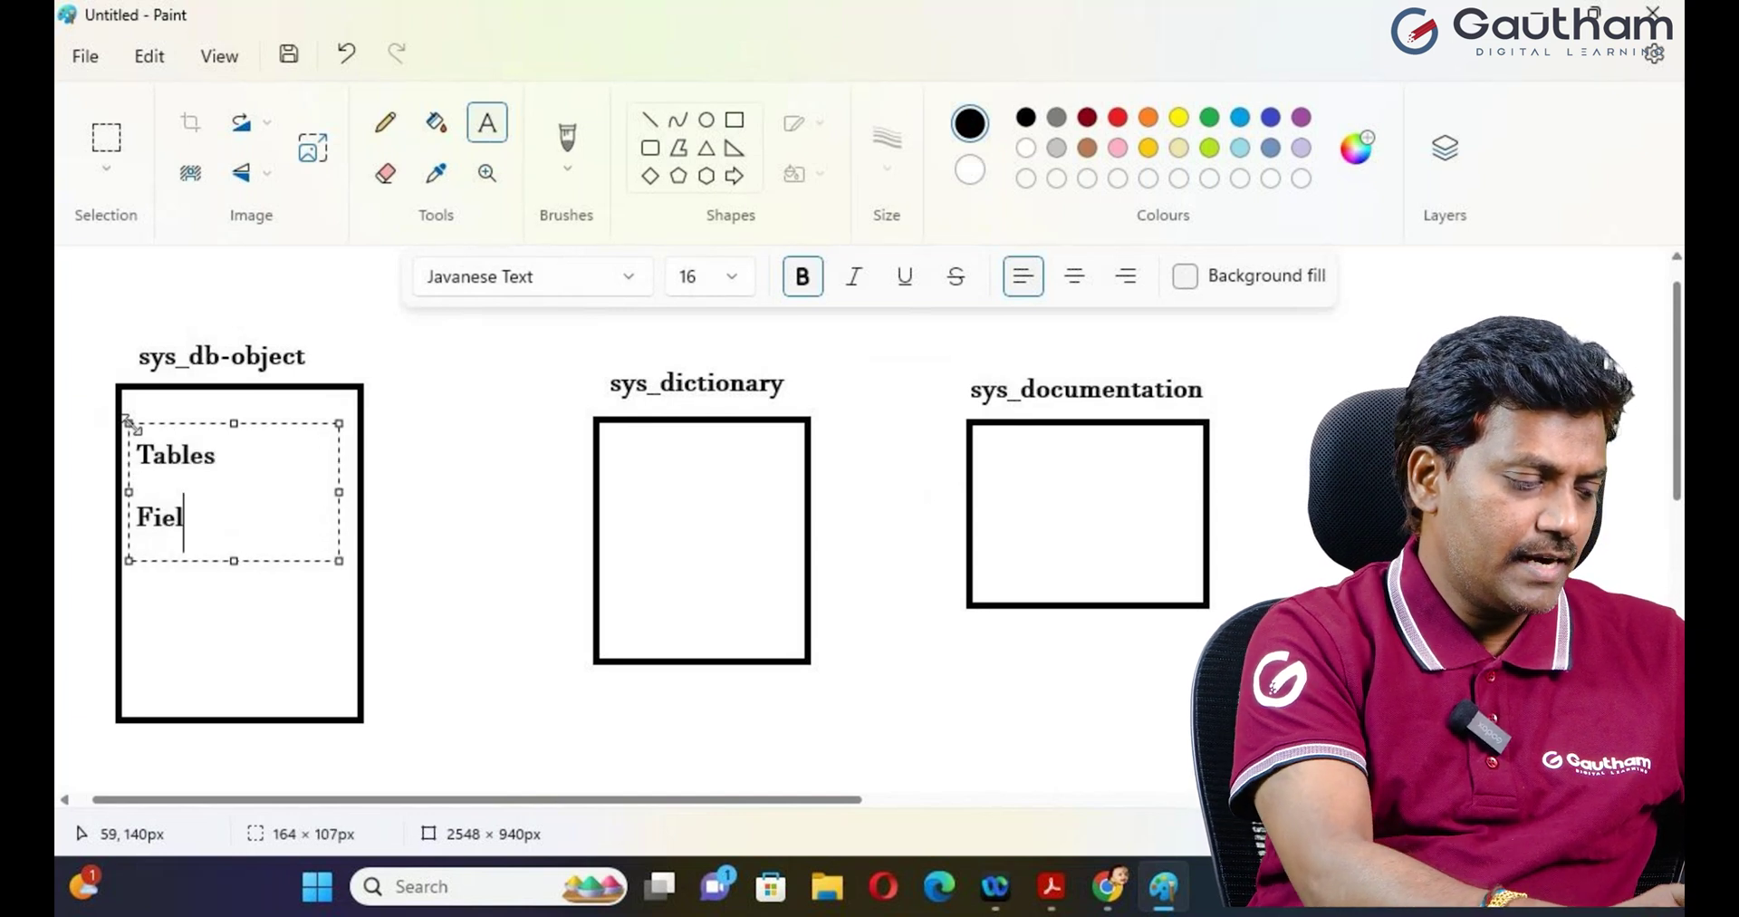
pyautogui.write('ds')
pyautogui.press('Return')
pyautogui.write('Lave')
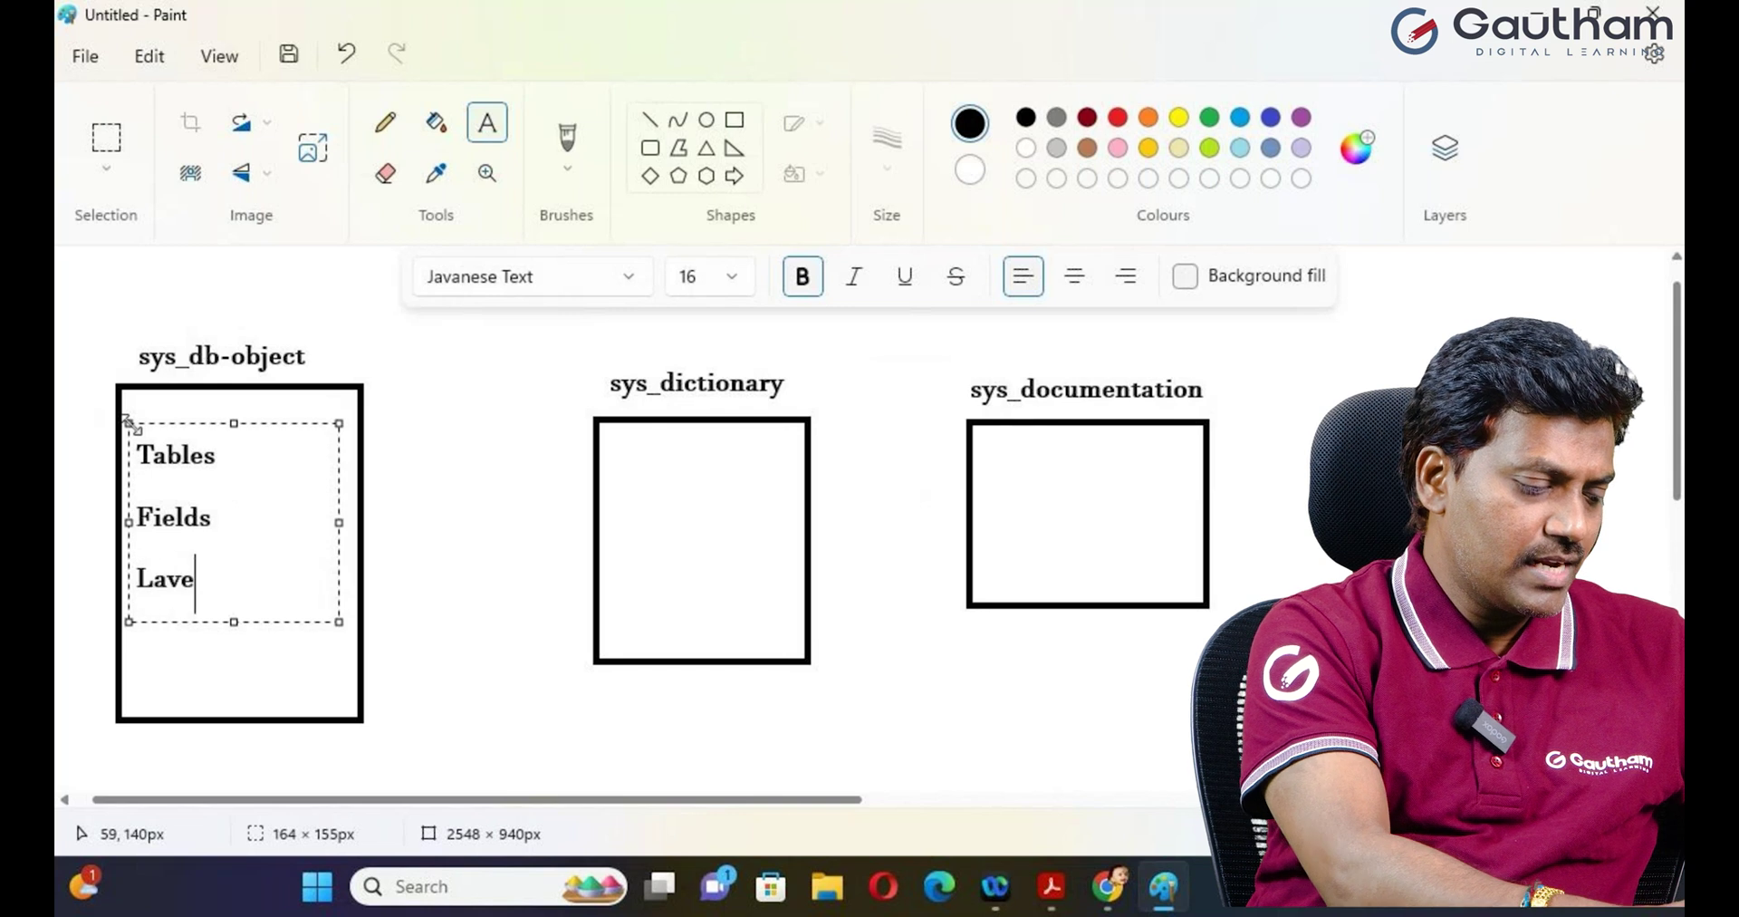
pyautogui.press('BackSpace')
pyautogui.press('BackSpace')
pyautogui.write('bela')
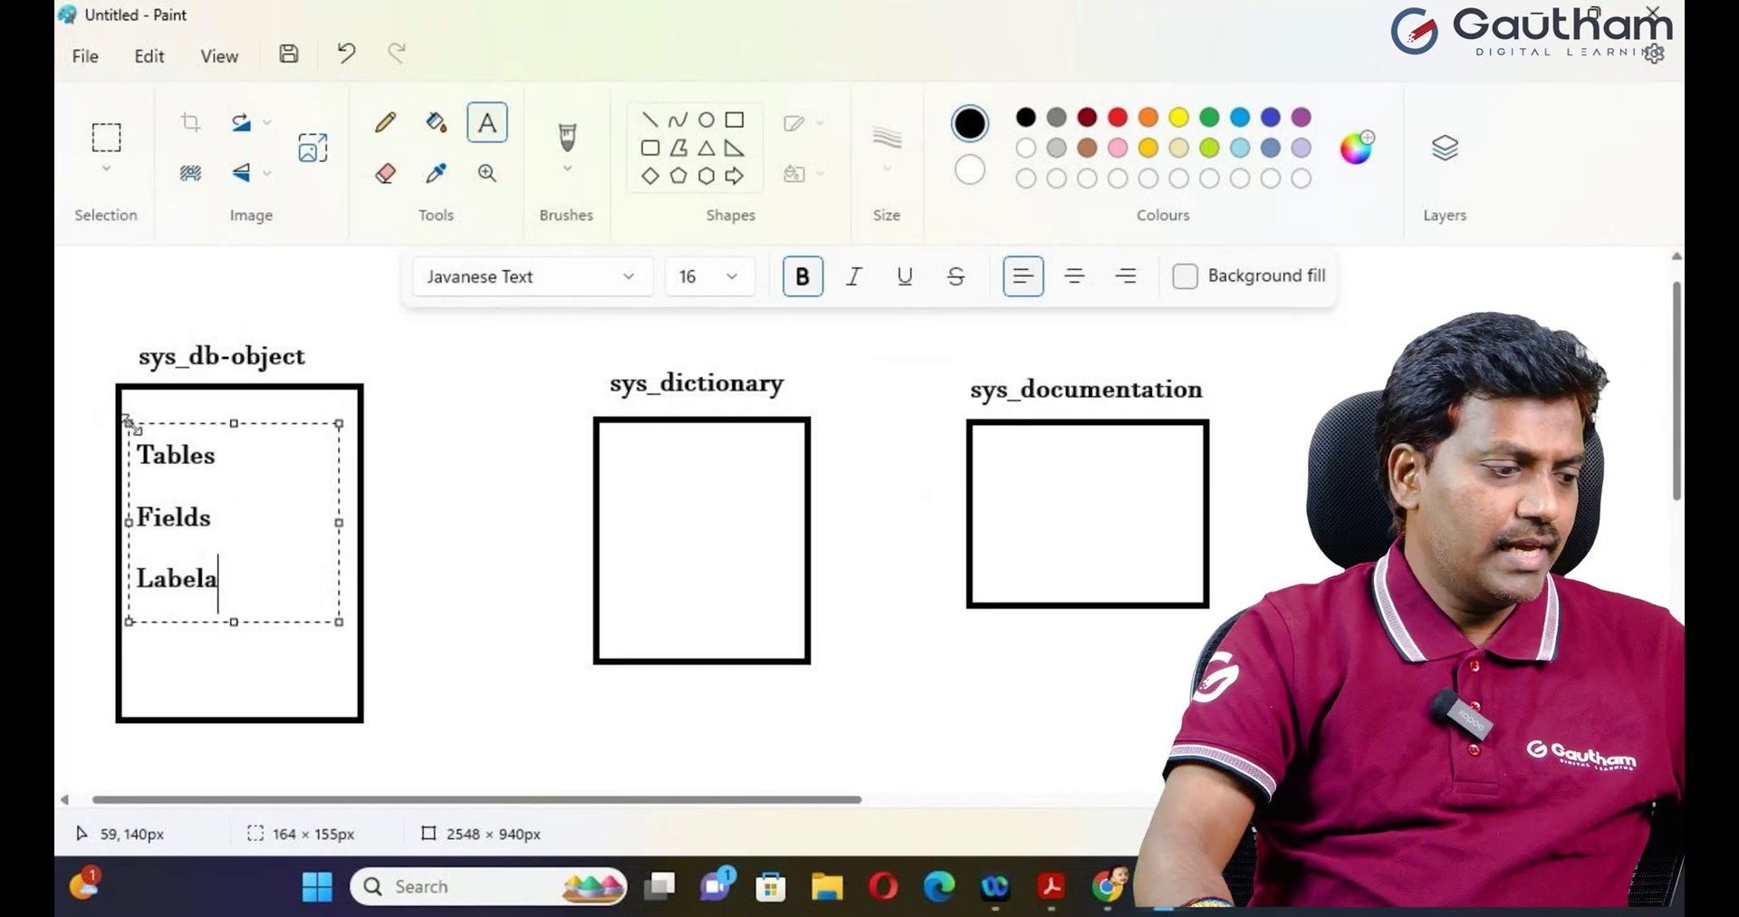
pyautogui.click(615, 474)
# Step: Write "fields" and "Labels" on separate lines inside the sys_dictionary rectangle, and "Labels" inside the sys_documentation rectangle
pyautogui.click(615, 474)
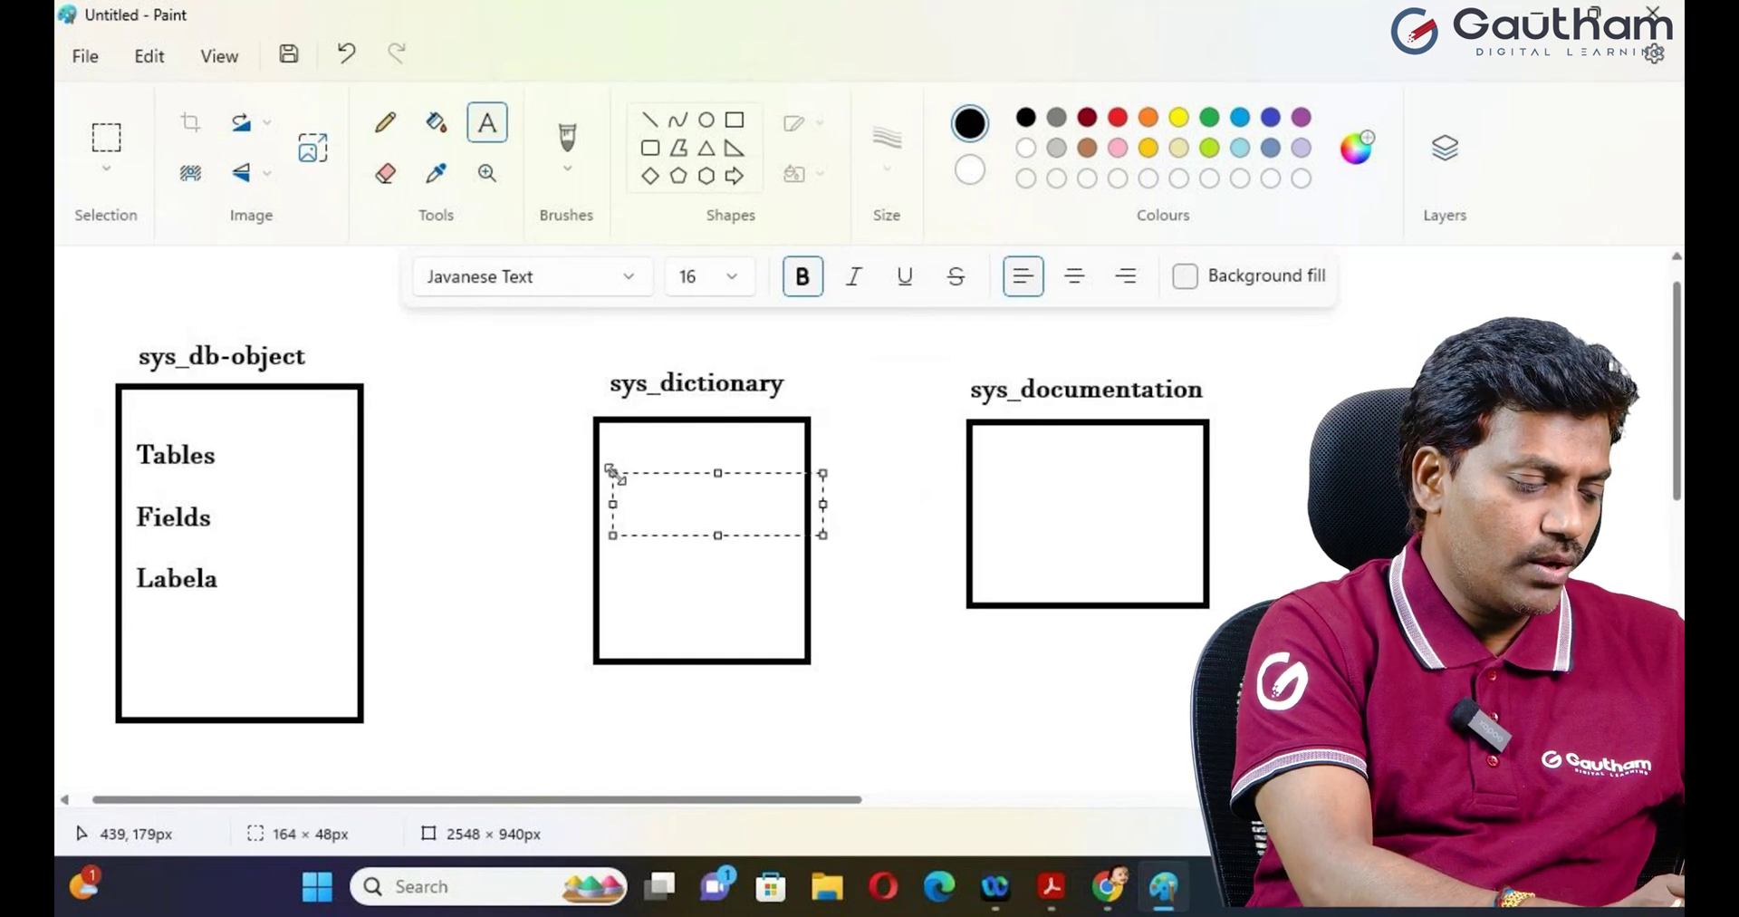
pyautogui.write('field')
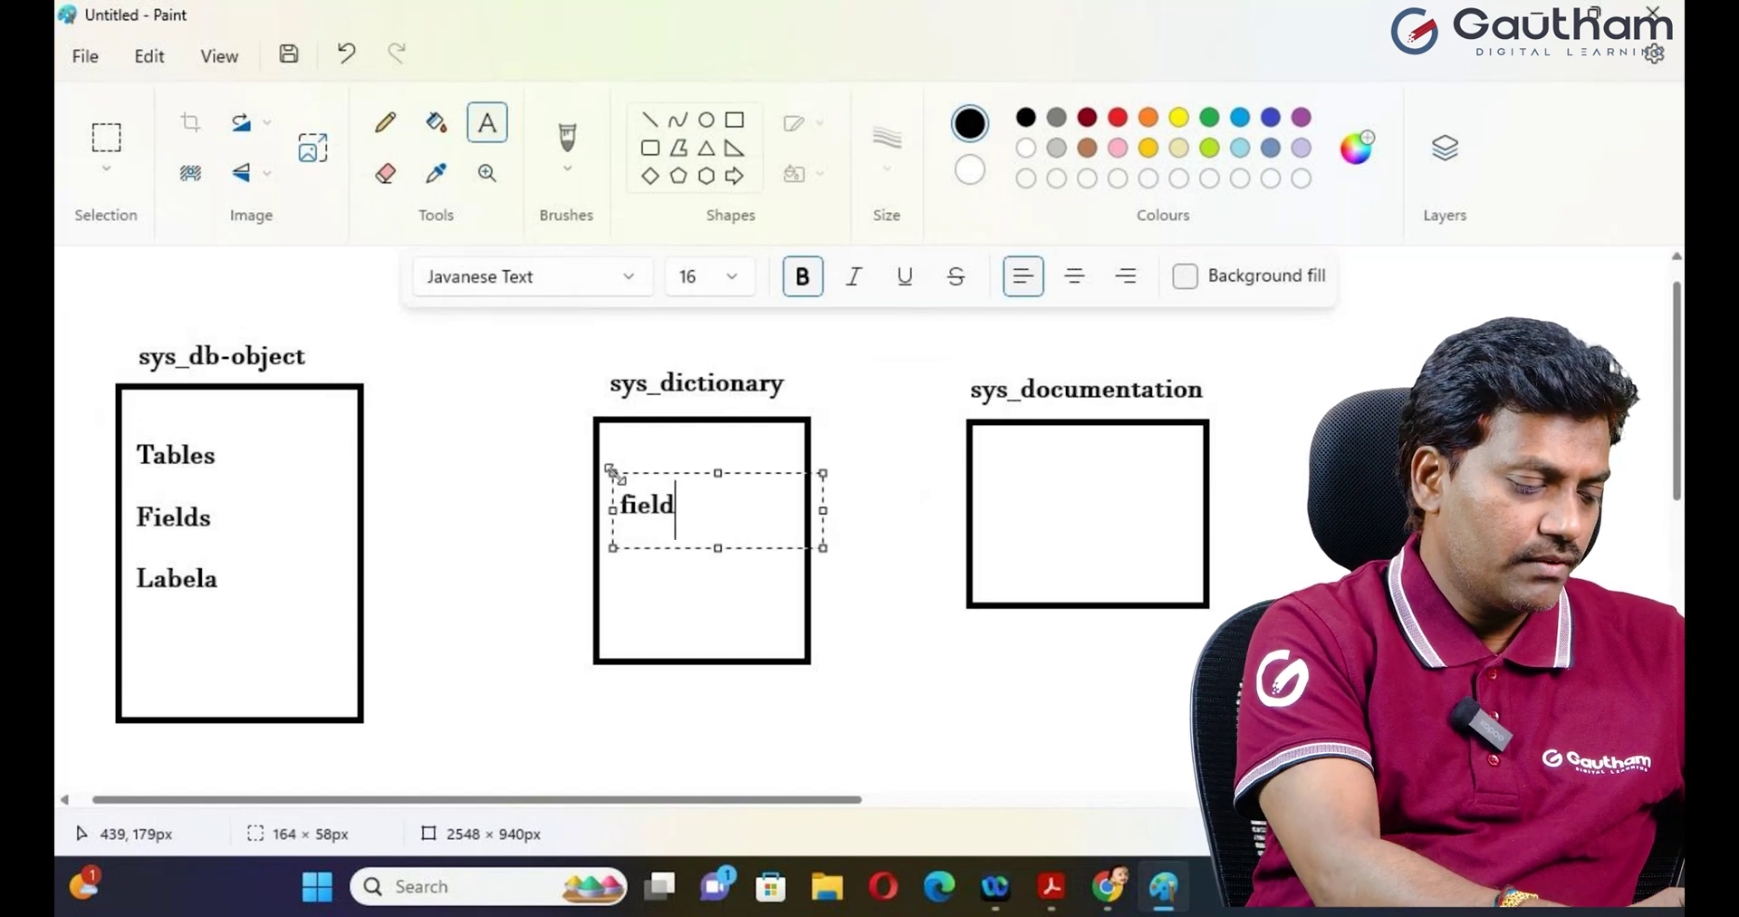
pyautogui.write('s')
pyautogui.press('Return')
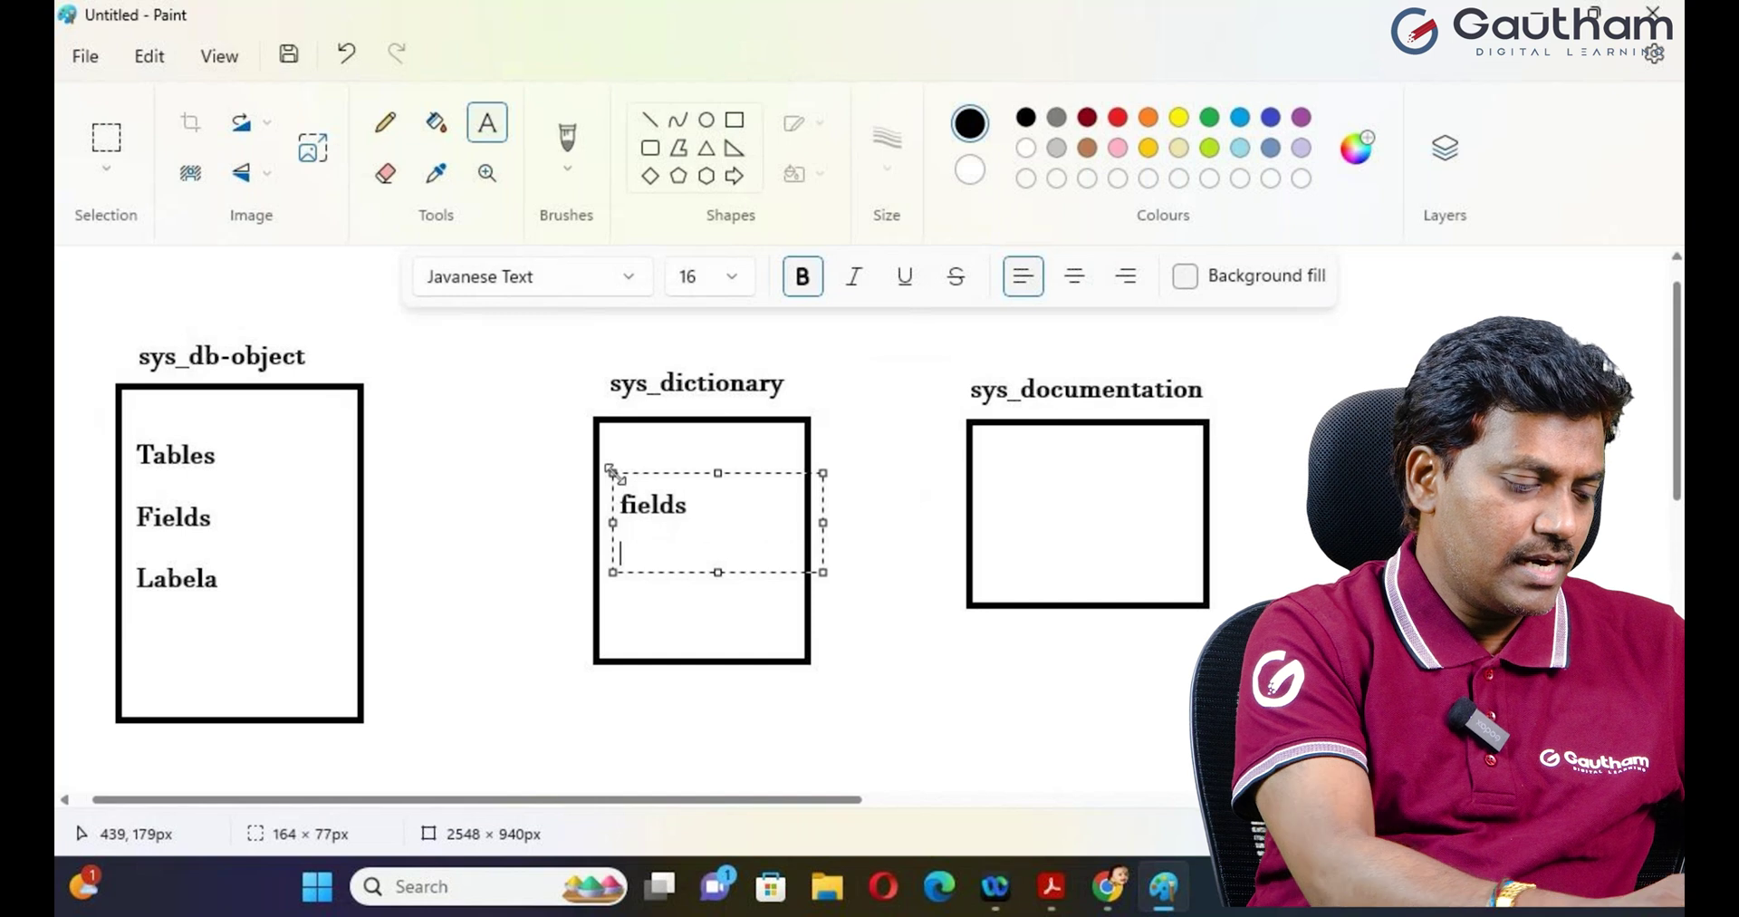
pyautogui.write('Labels')
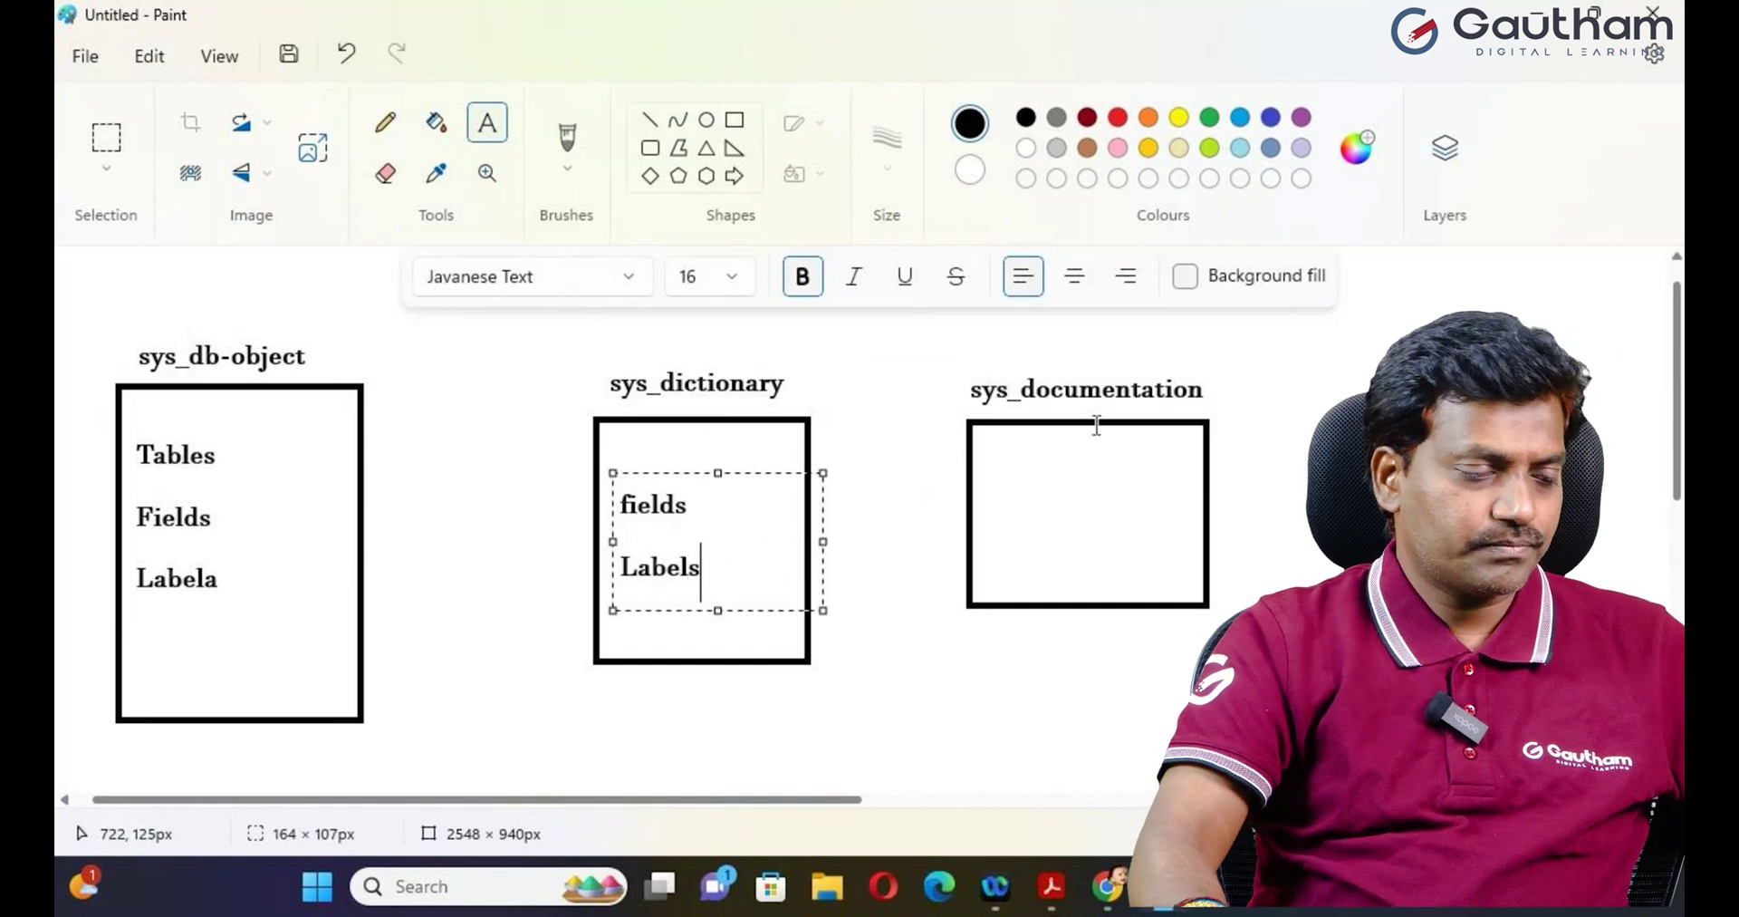
pyautogui.click(987, 498)
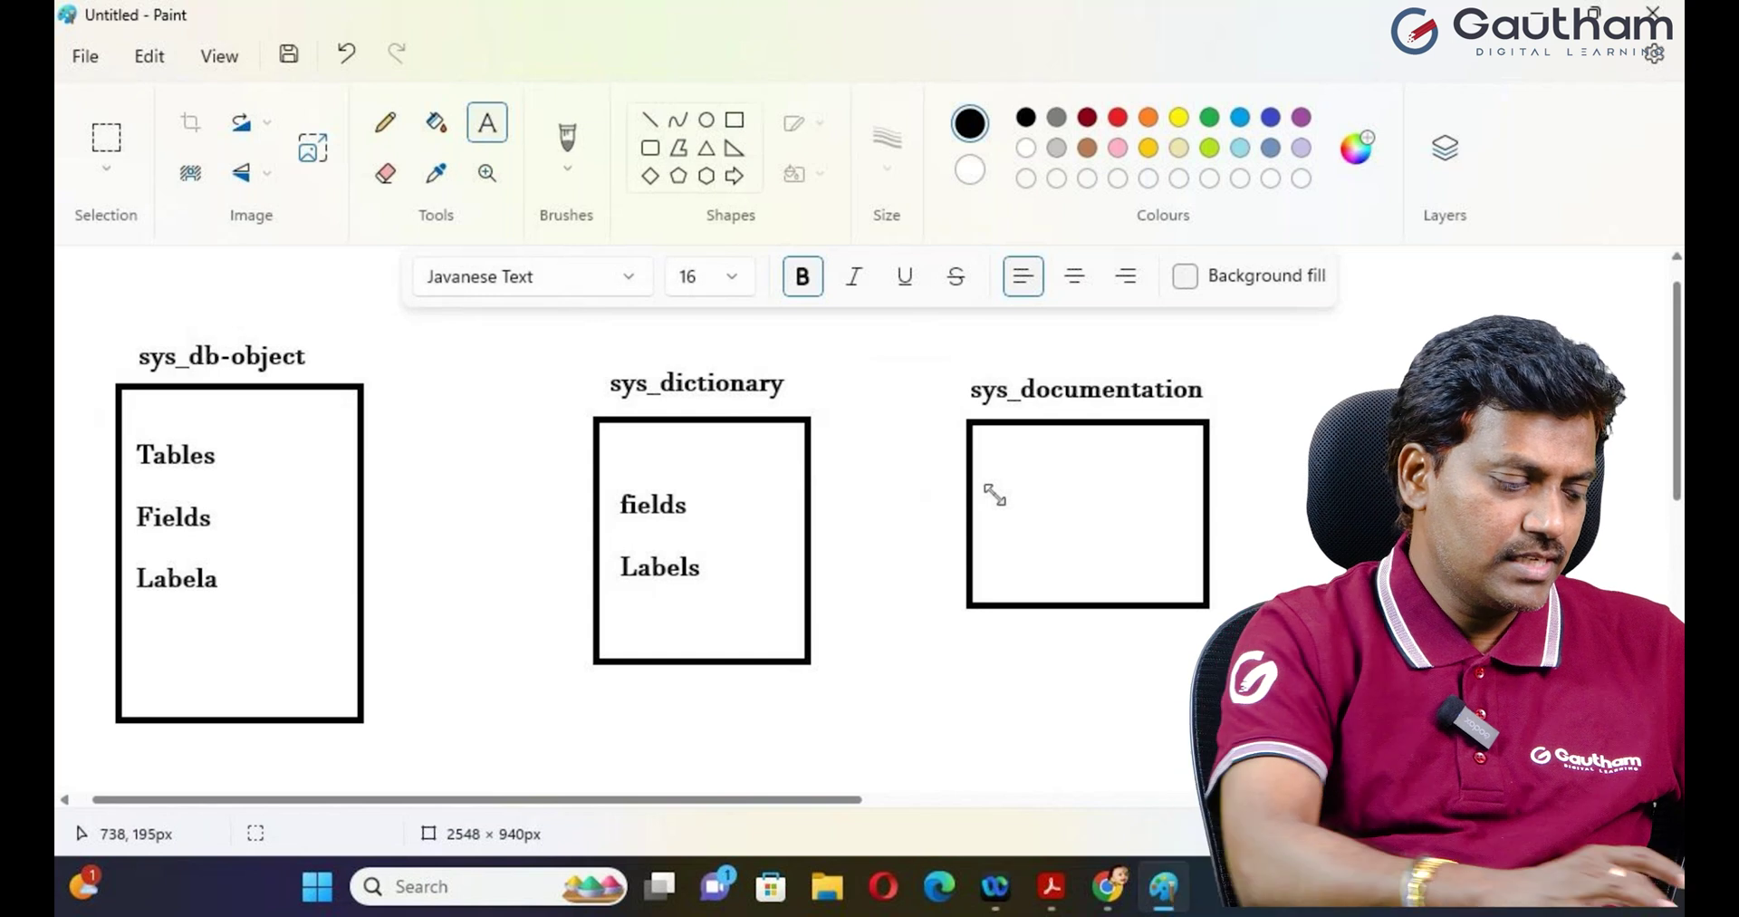
pyautogui.click(993, 494)
pyautogui.write('Labels')
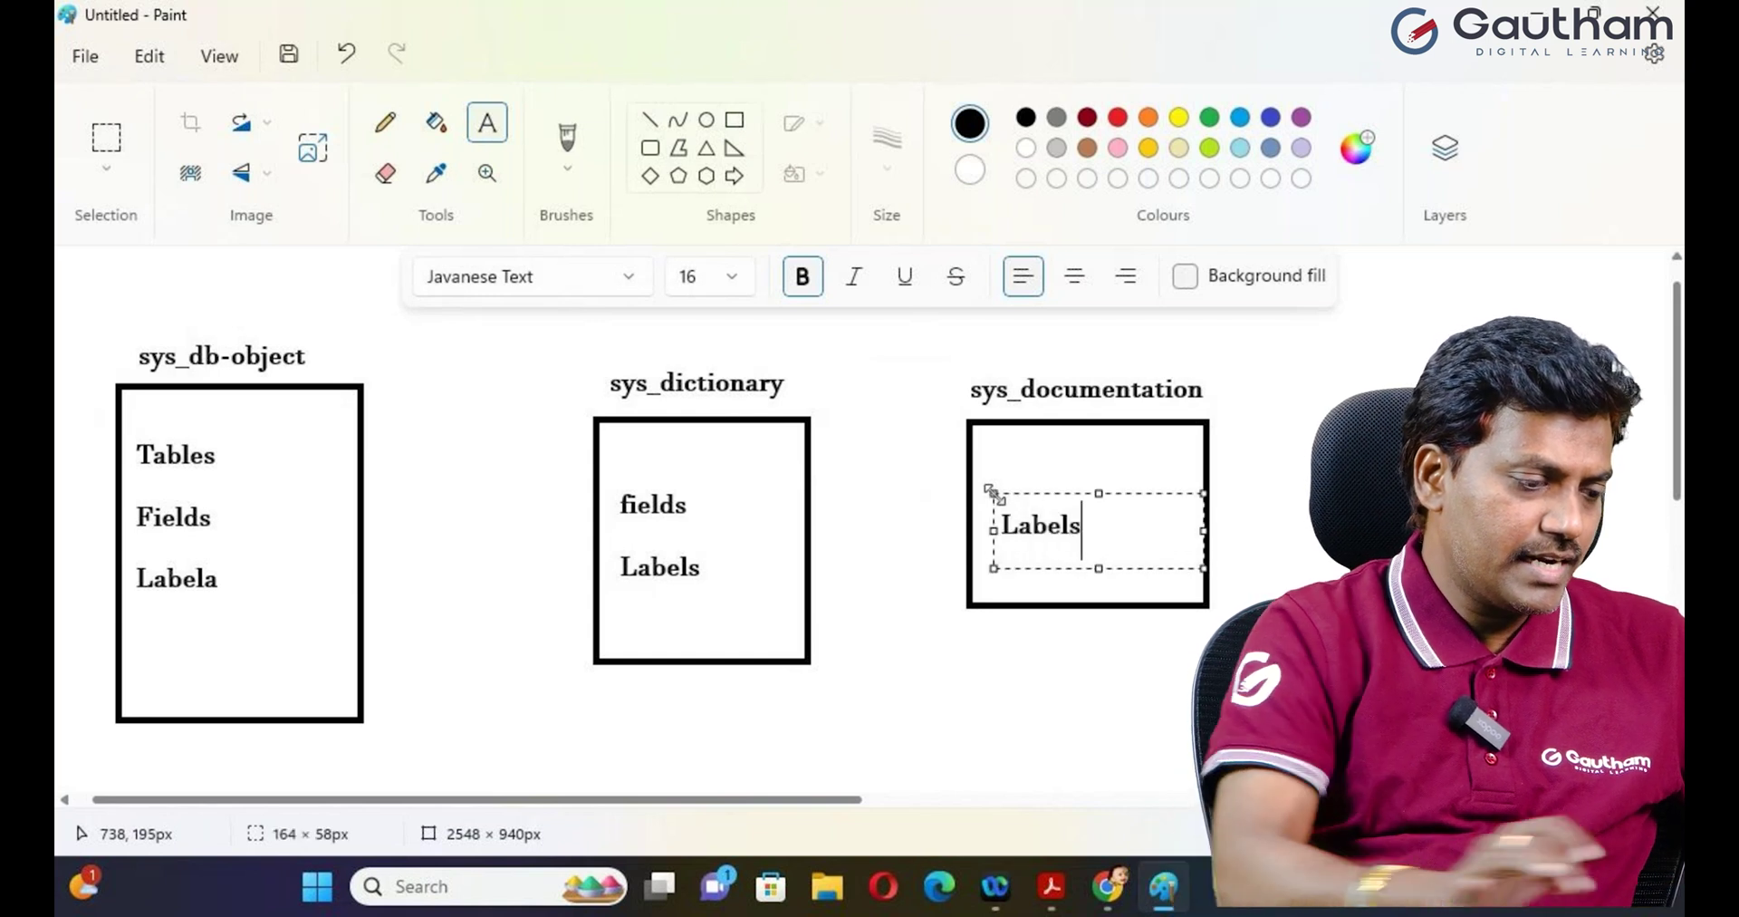
# Step: Connect the sys_db-object, sys_dictionary and sys_documentation rectangles with horizontal lines about 184 px and 123 px long
pyautogui.click(649, 119)
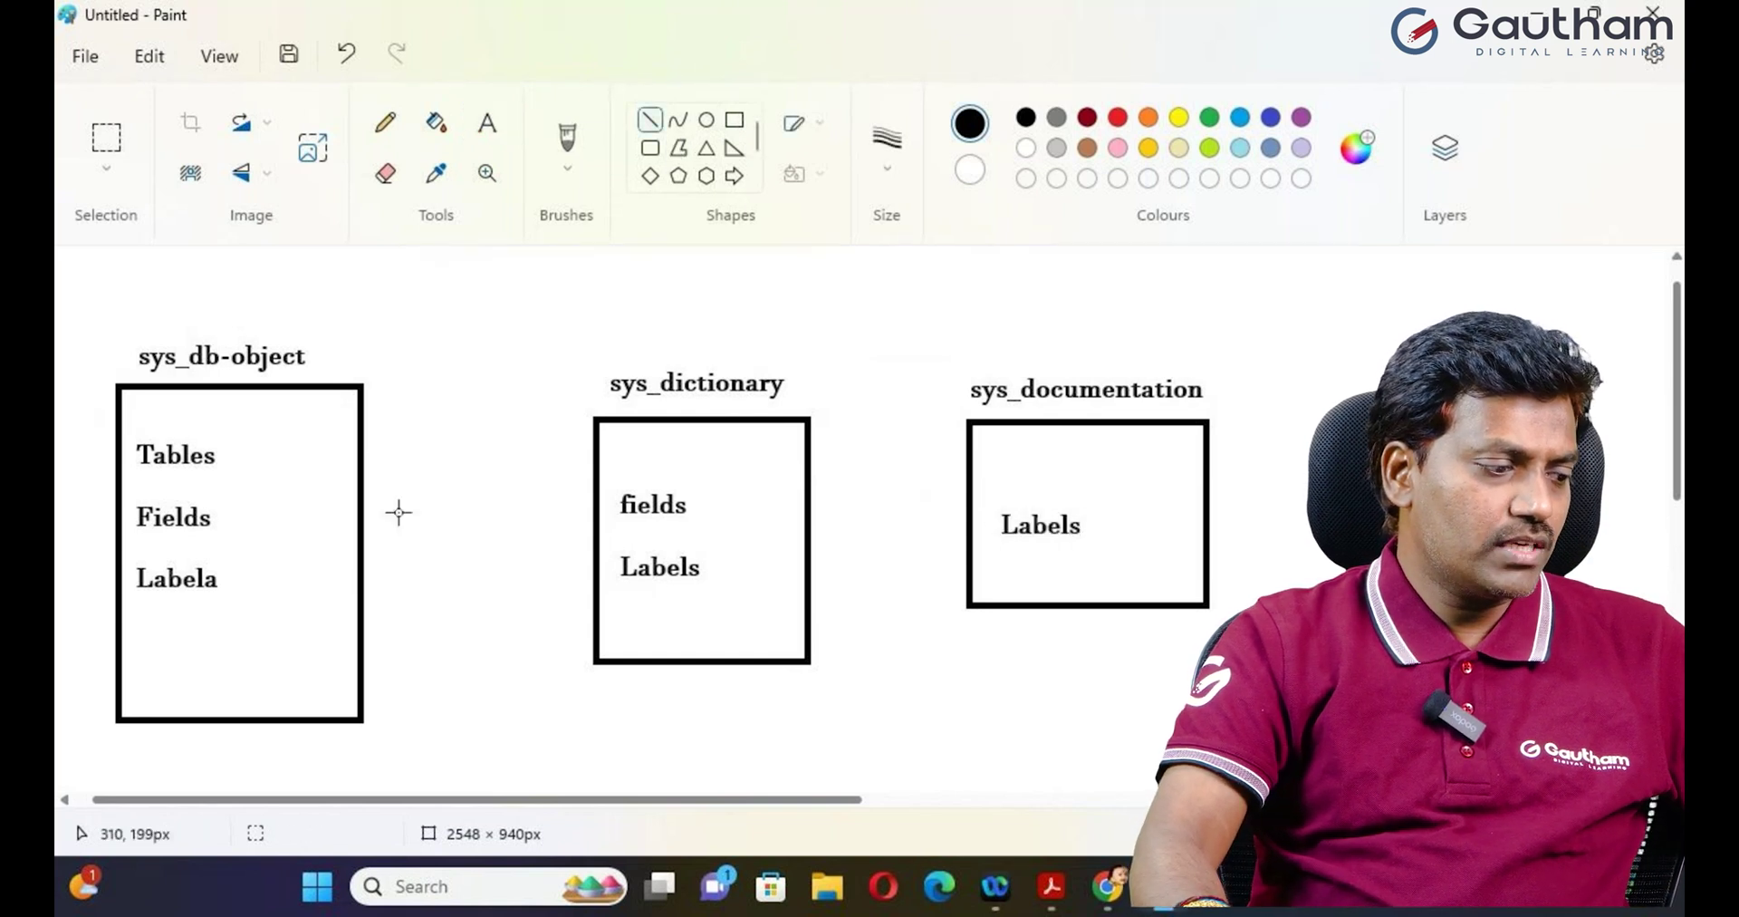
pyautogui.moveTo(361, 497); pyautogui.dragTo(592, 496)
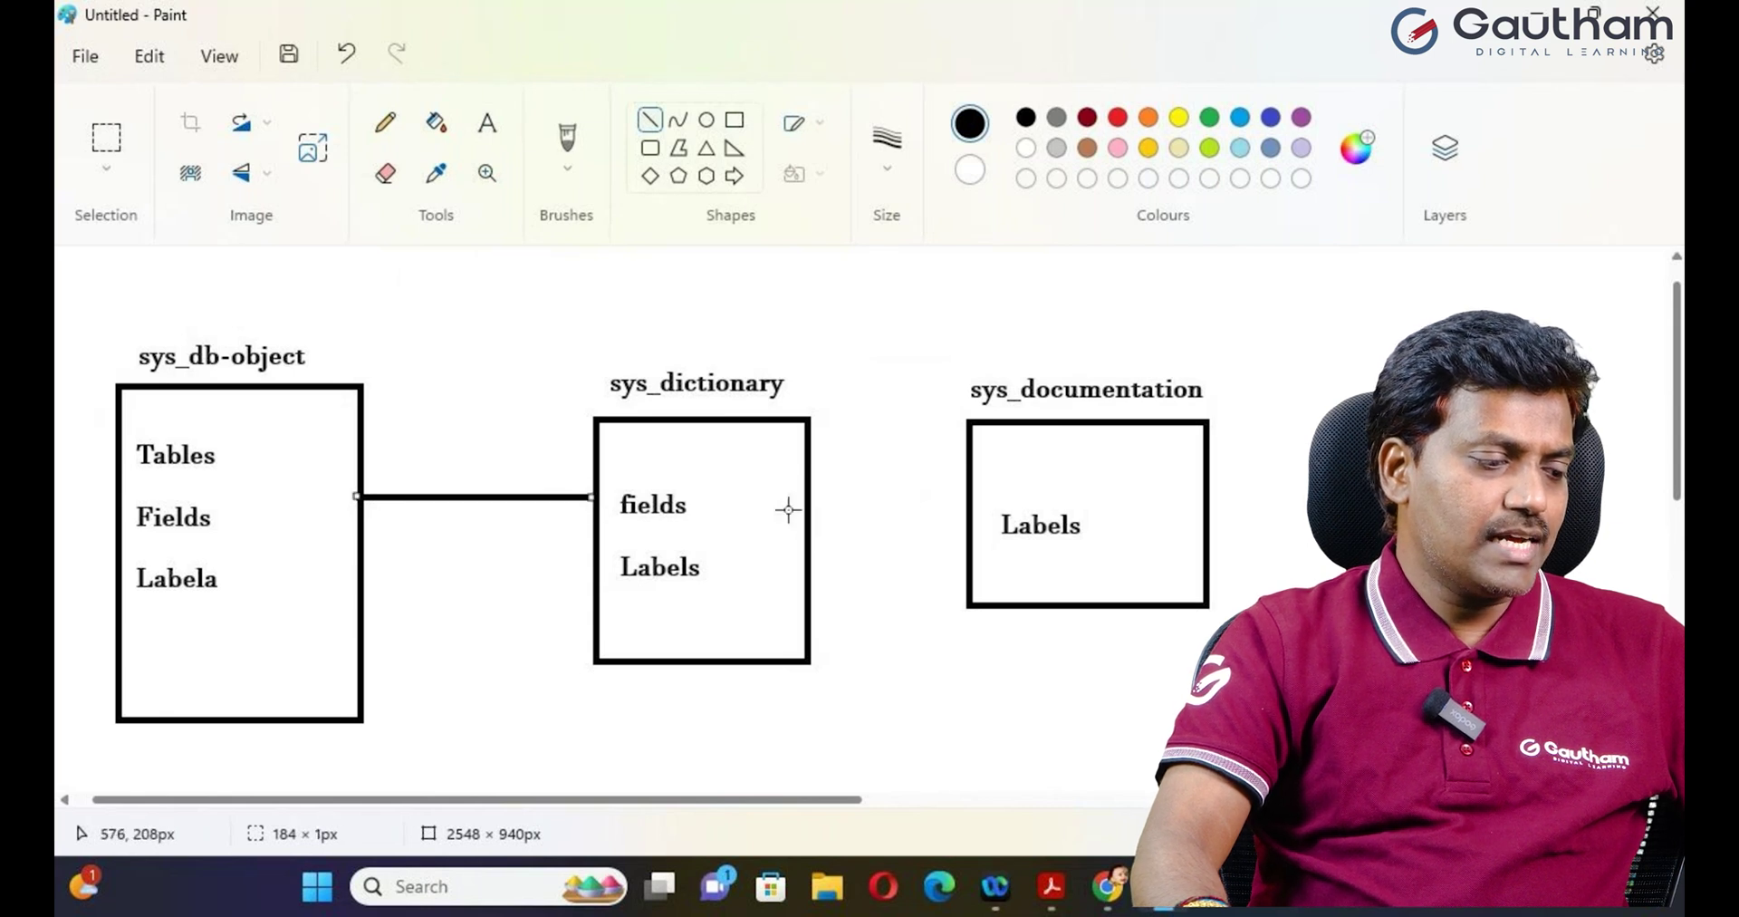
pyautogui.moveTo(810, 508); pyautogui.dragTo(966, 508)
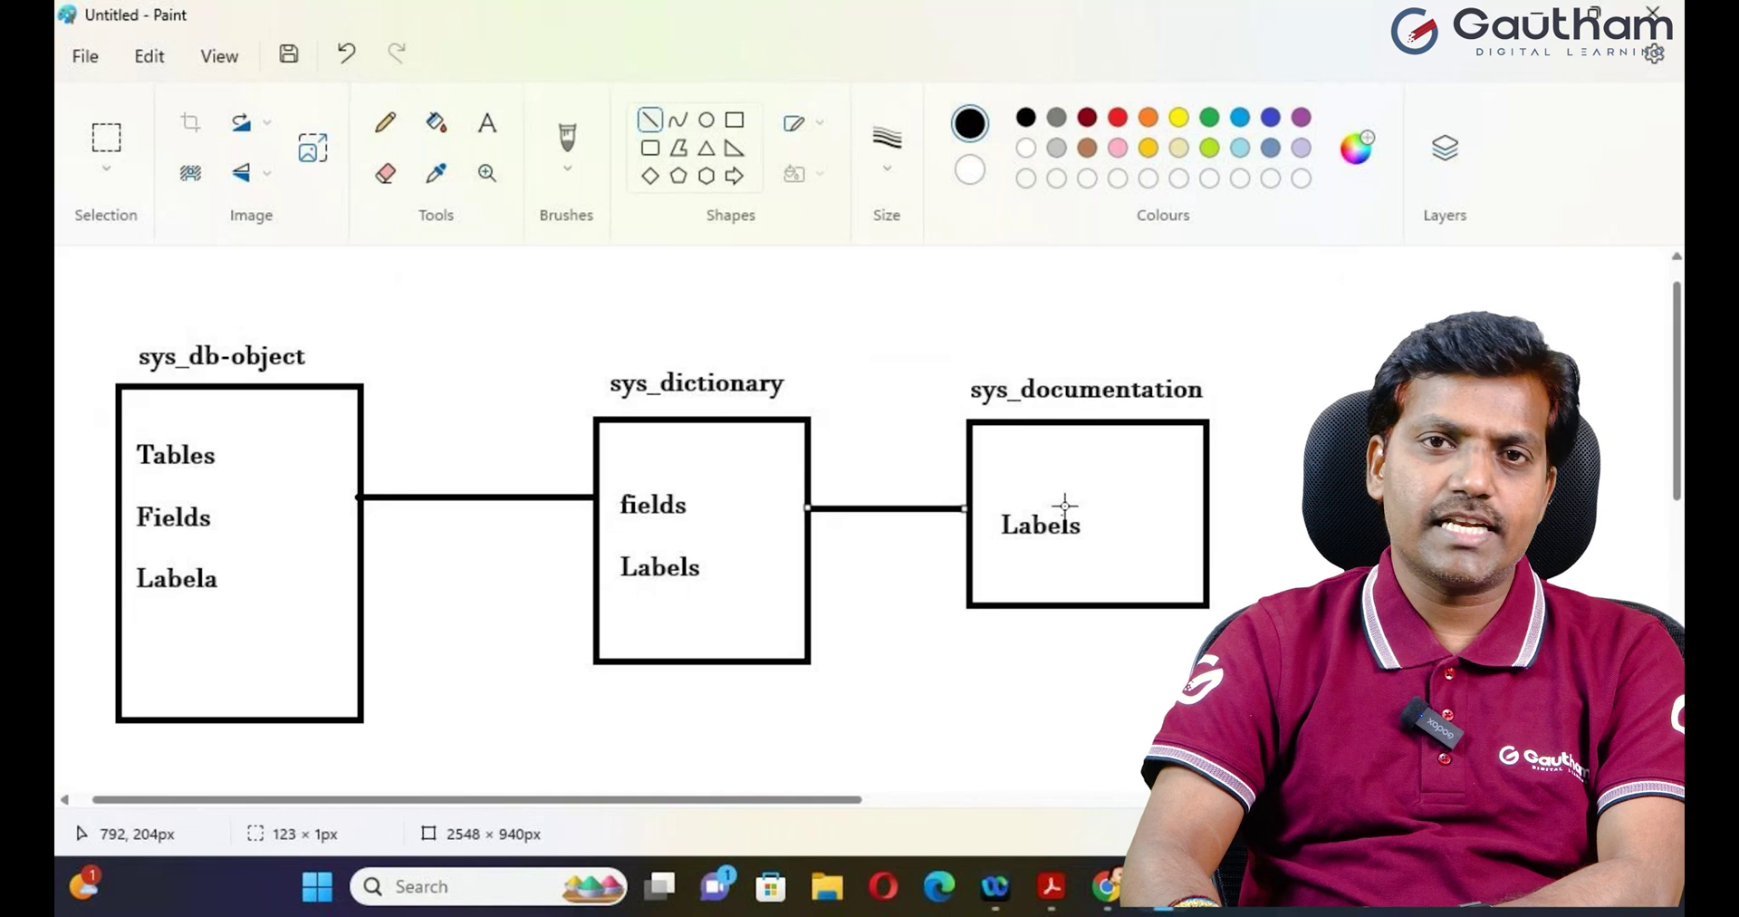